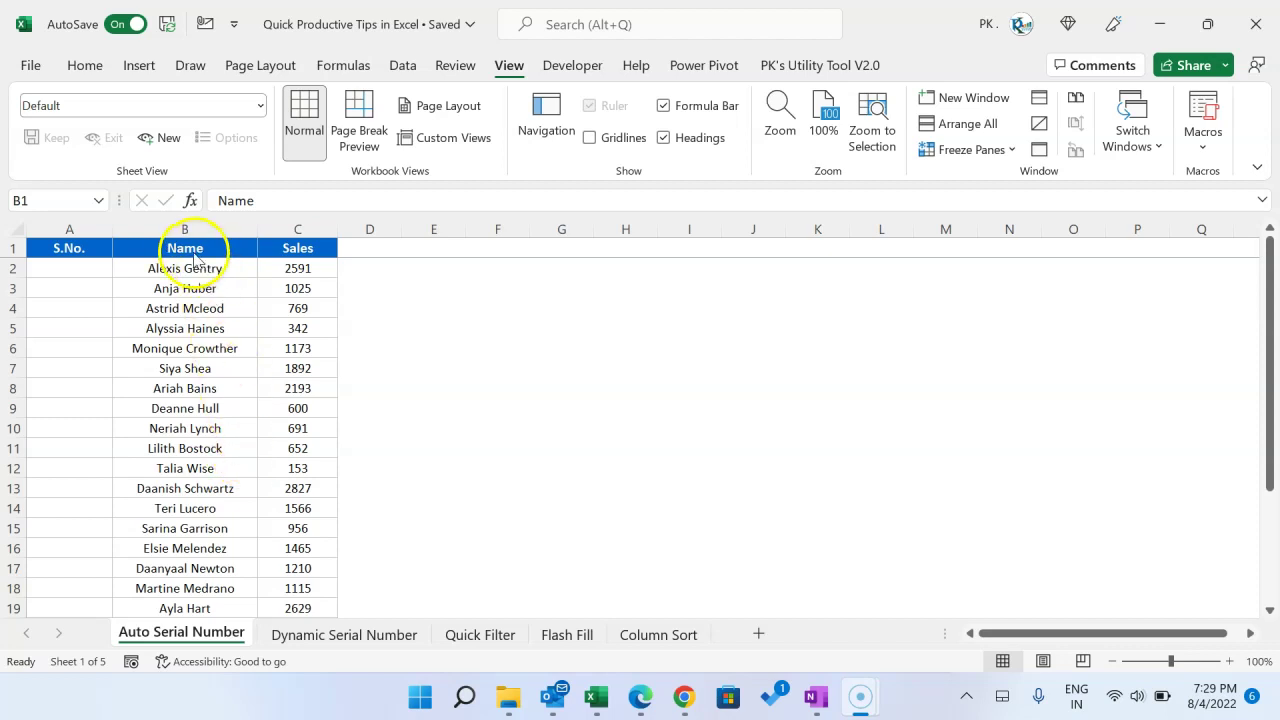
Highlight the names and sales figures to review the table, then return to A2
click(65, 271)
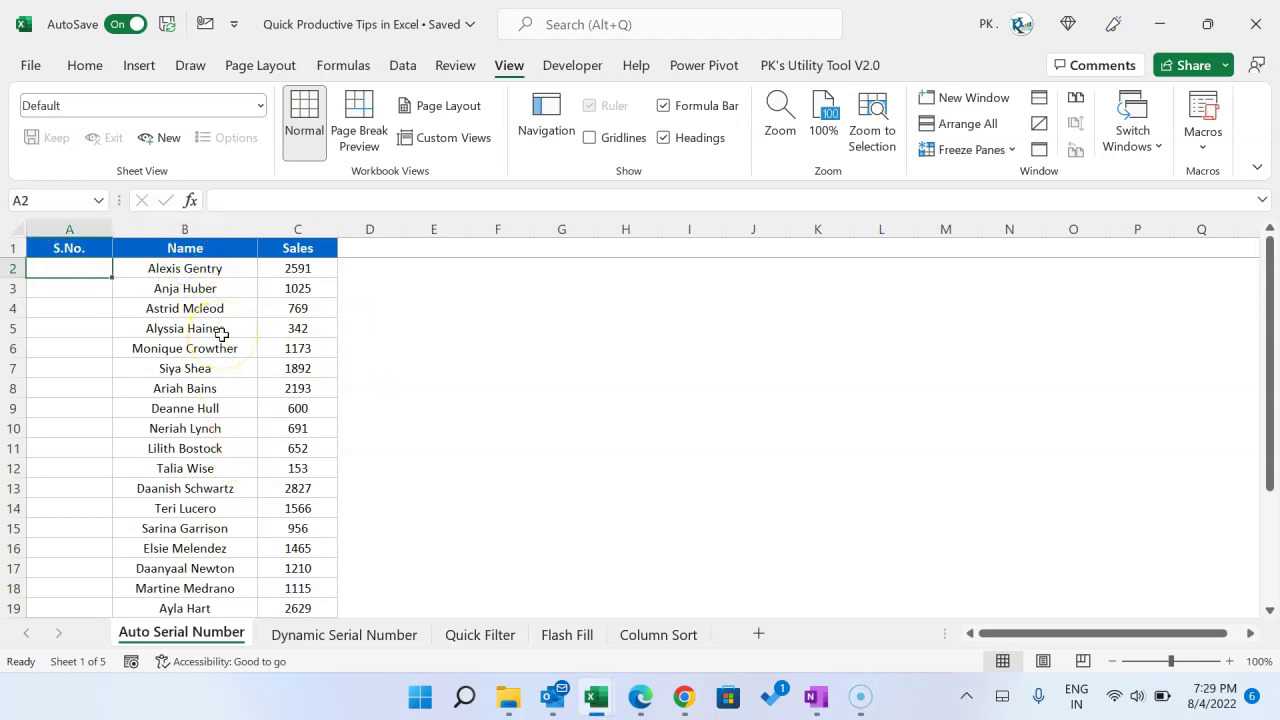
drag(195, 250, 190, 545)
drag(310, 251, 300, 460)
click(84, 266)
Enter =SEQUENCE(10) in A2 so serial numbers 1–10 spill down the S.No. column
text(=seq)
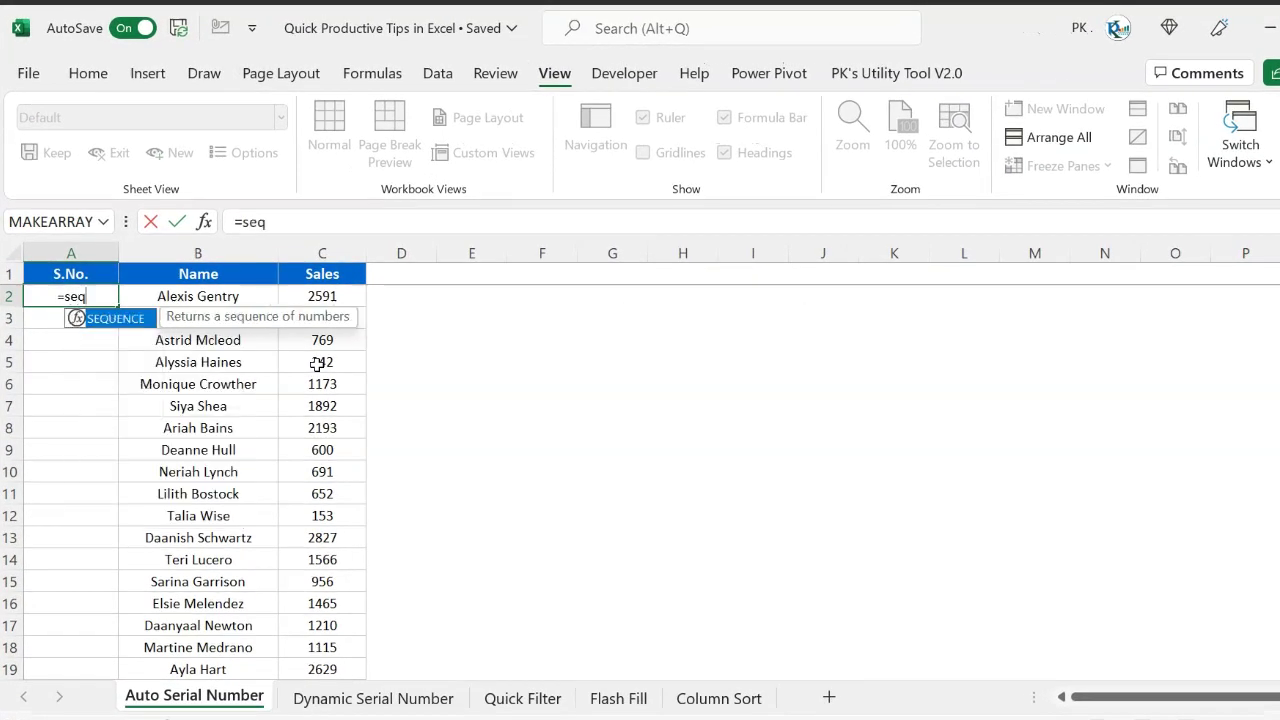
key(Tab)
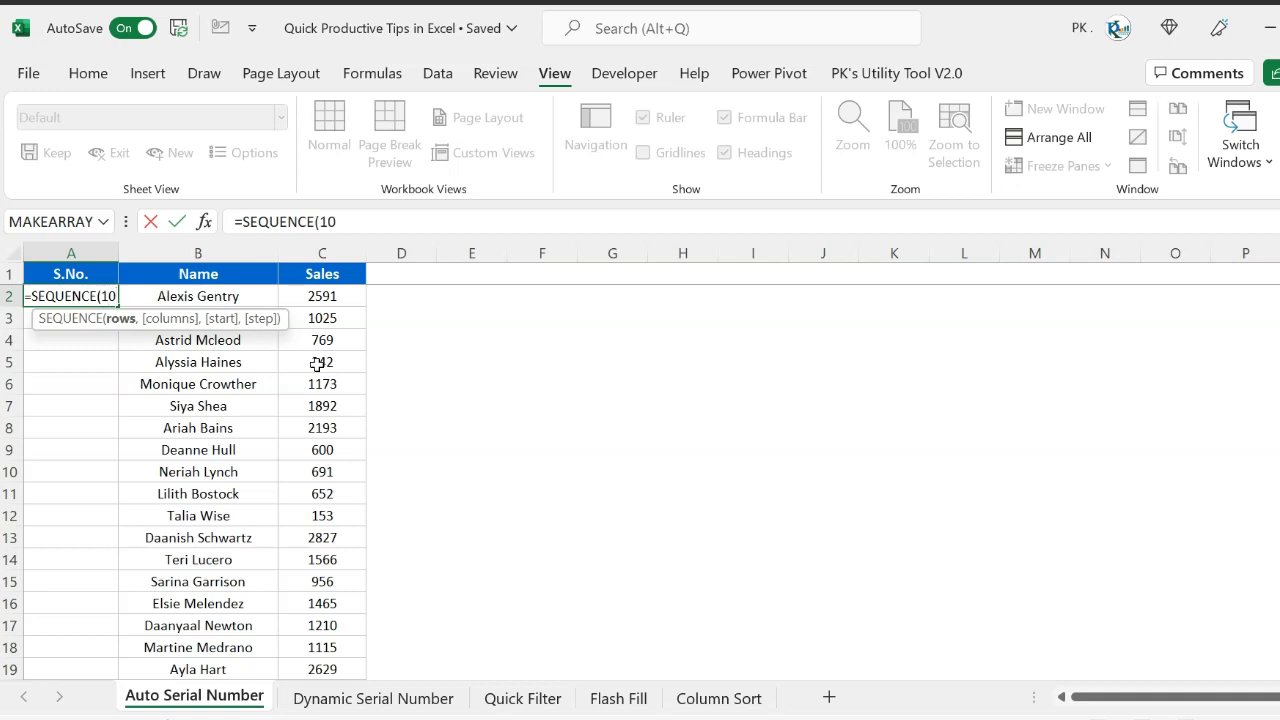
text())
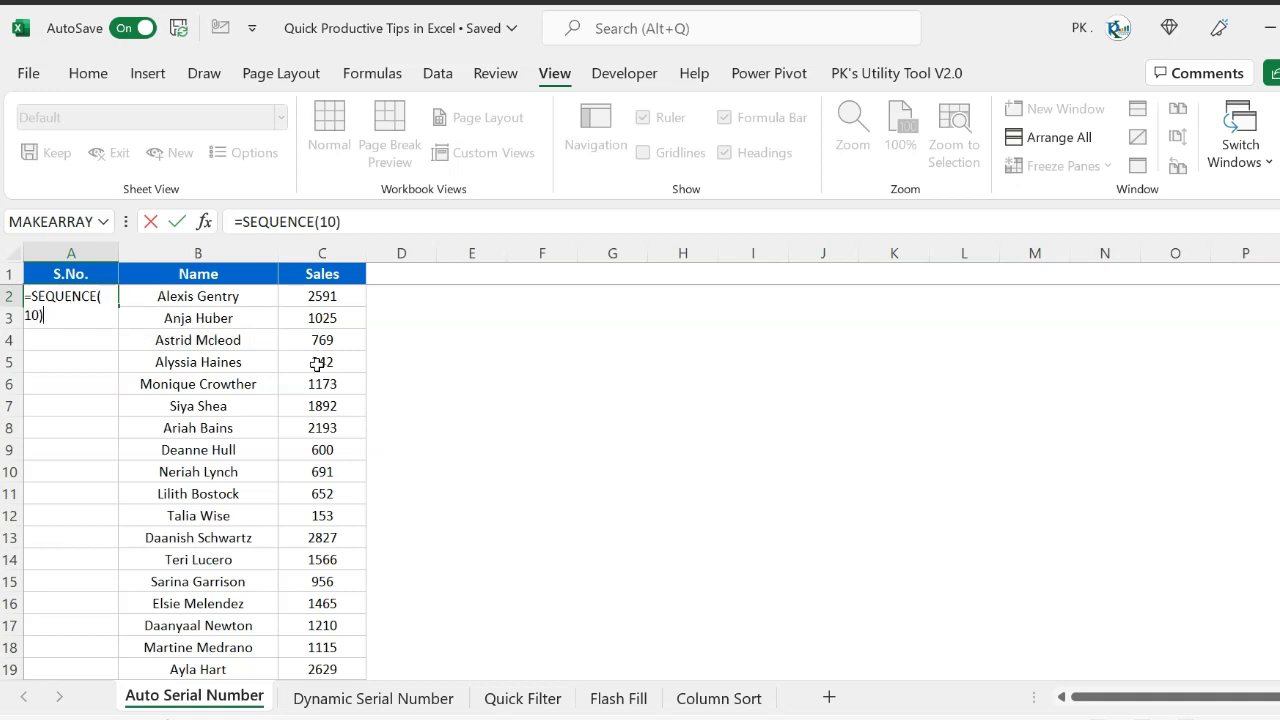
key(Return)
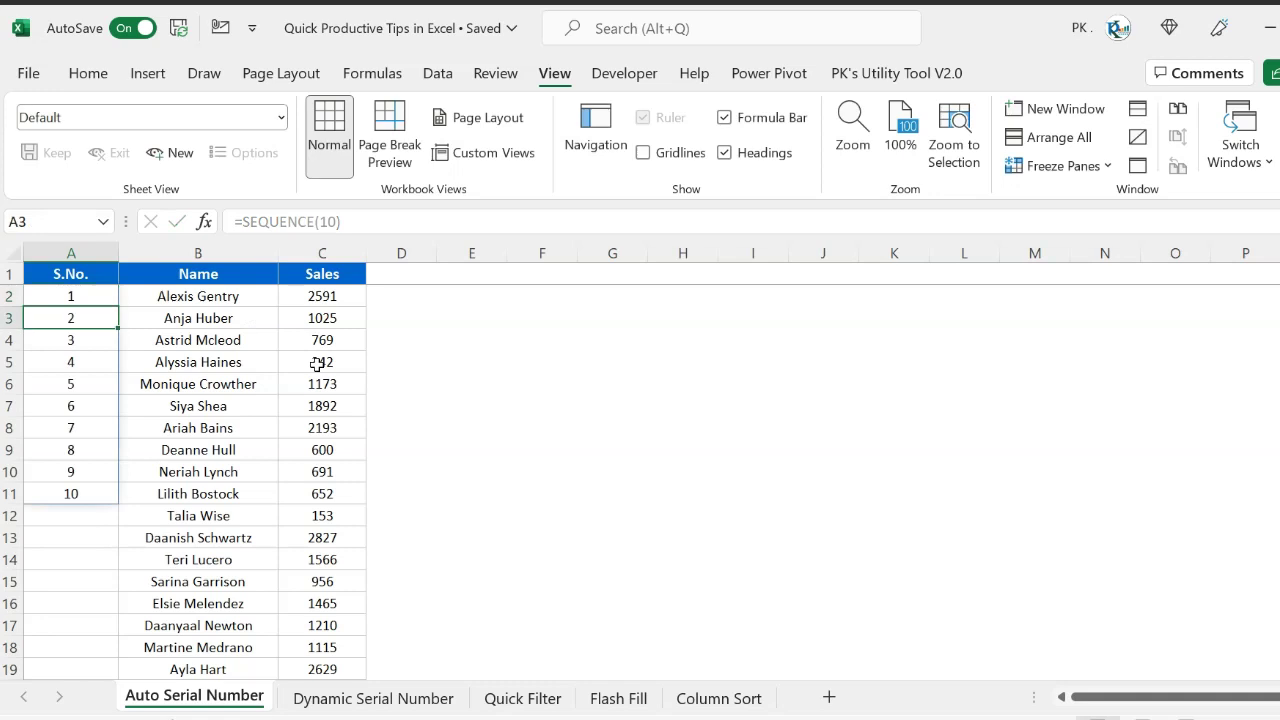
Inspect the spilled serial numbers 1–10 and select formula cell A2
click(163, 320)
drag(100, 298, 80, 493)
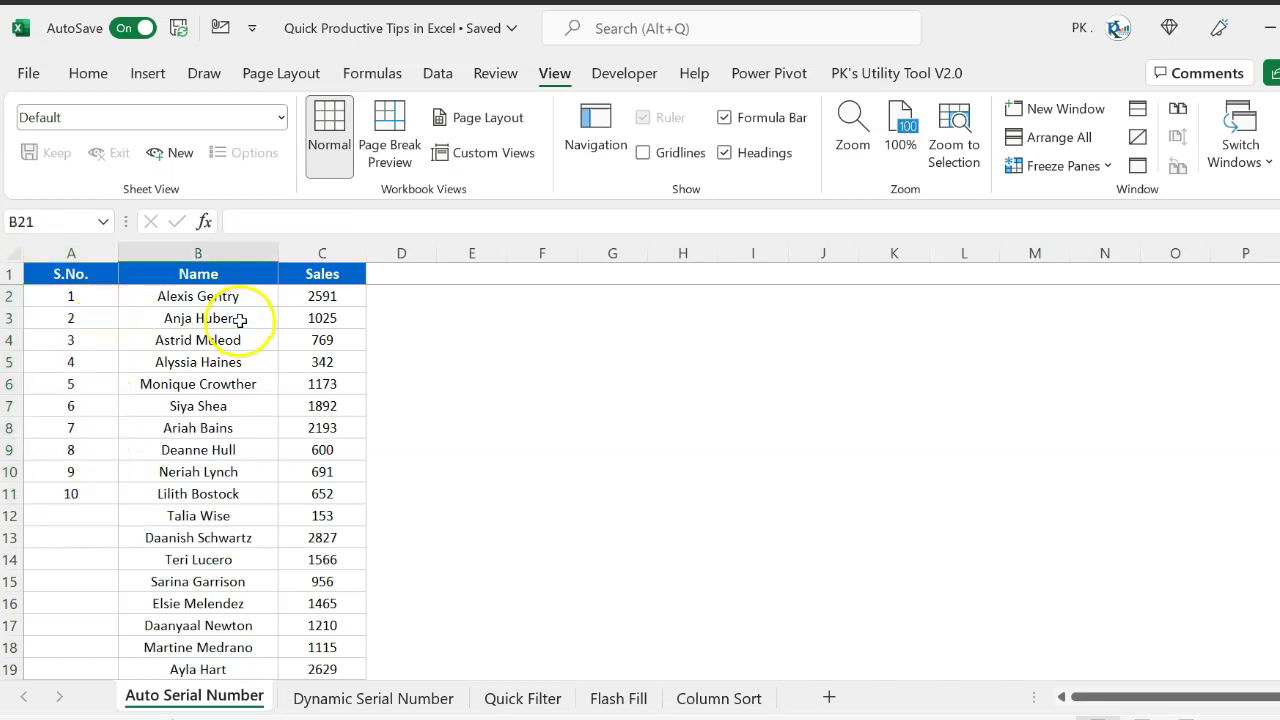
scroll(243, 300, down, 4)
scroll(243, 386, up, 4)
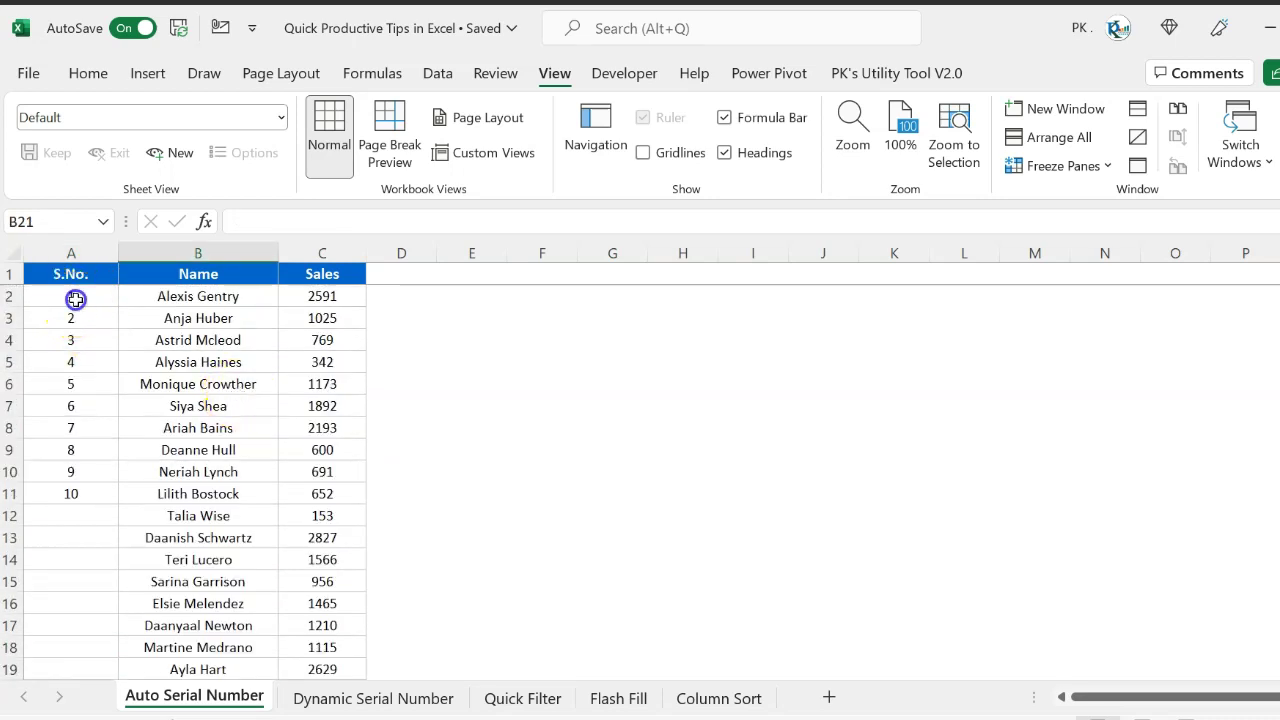
click(75, 296)
Replace the fixed 10 so A2 reads =SEQUENCE(COUNTA(B:B)-1)
double_click(331, 221)
key(Delete)
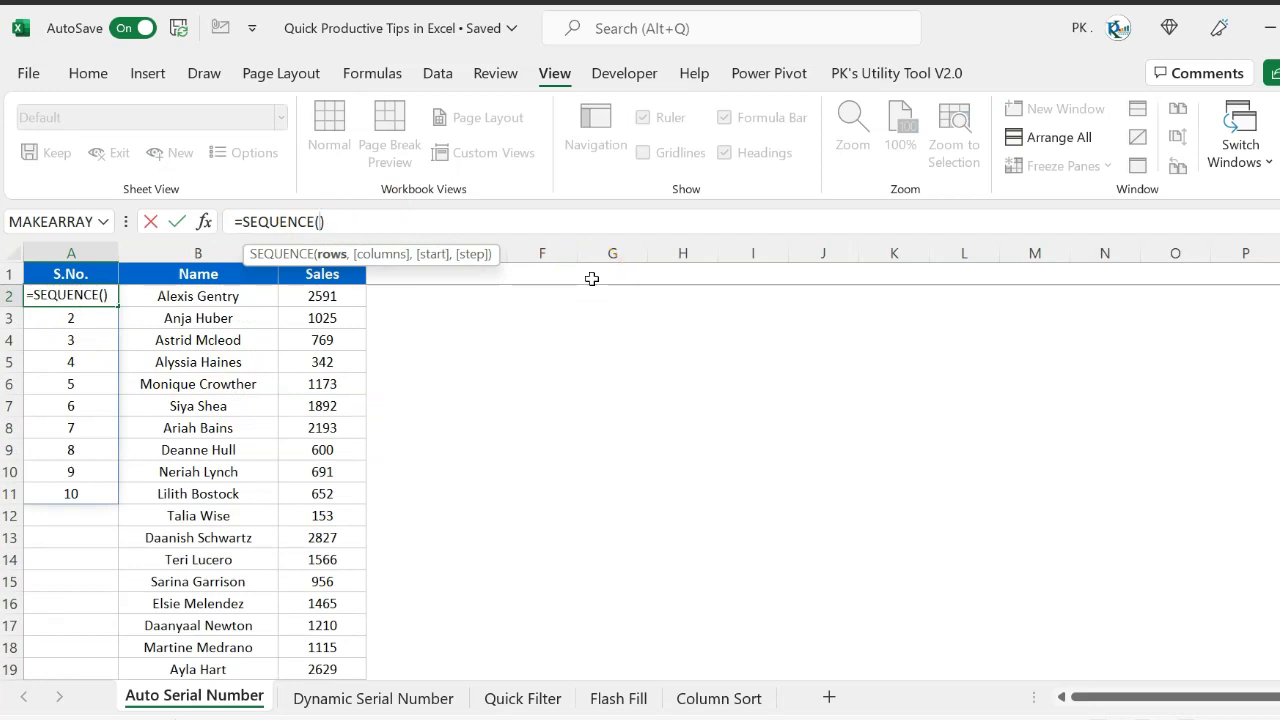
text(cou)
key(Down)
key(Tab)
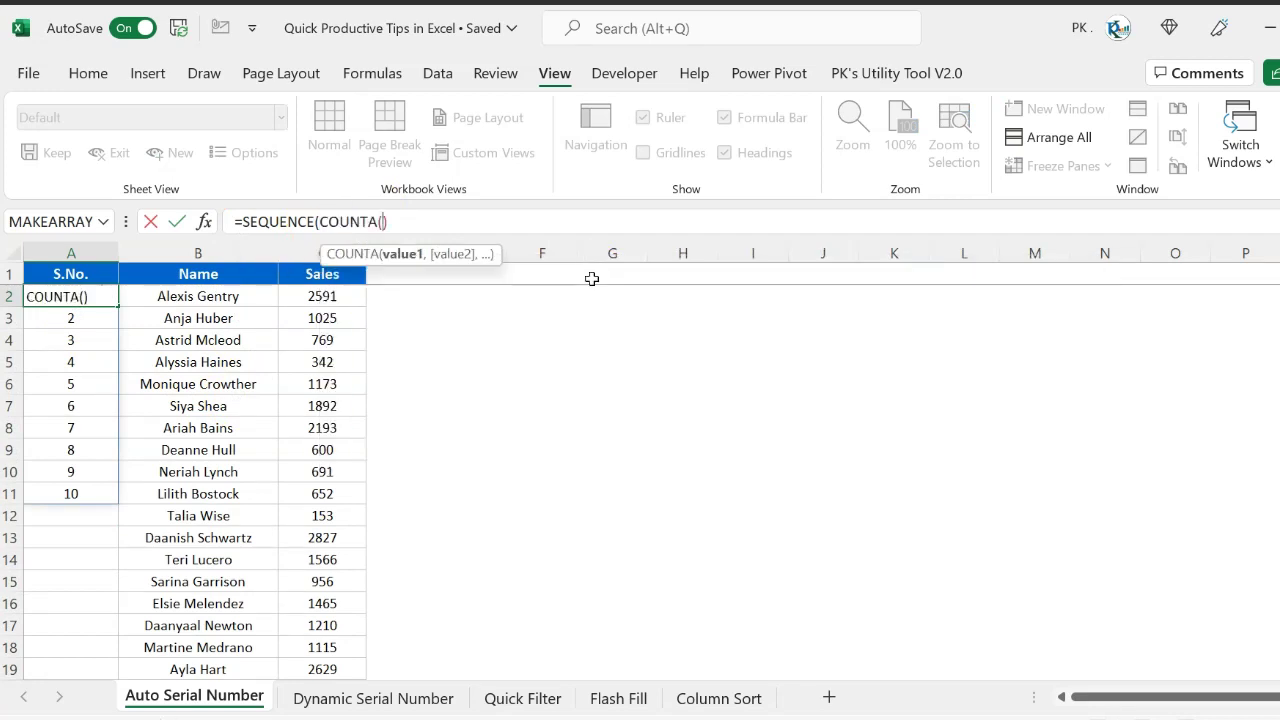
click(235, 357)
key(ctrl+space)
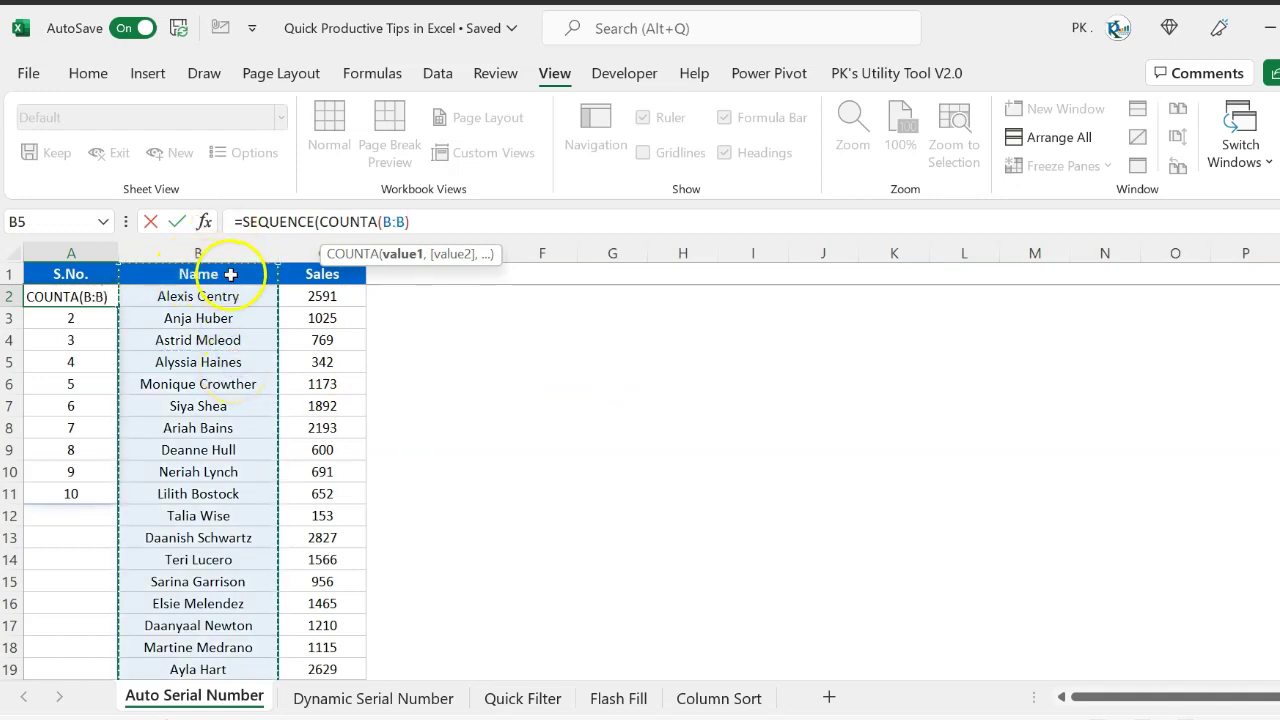
click(441, 220)
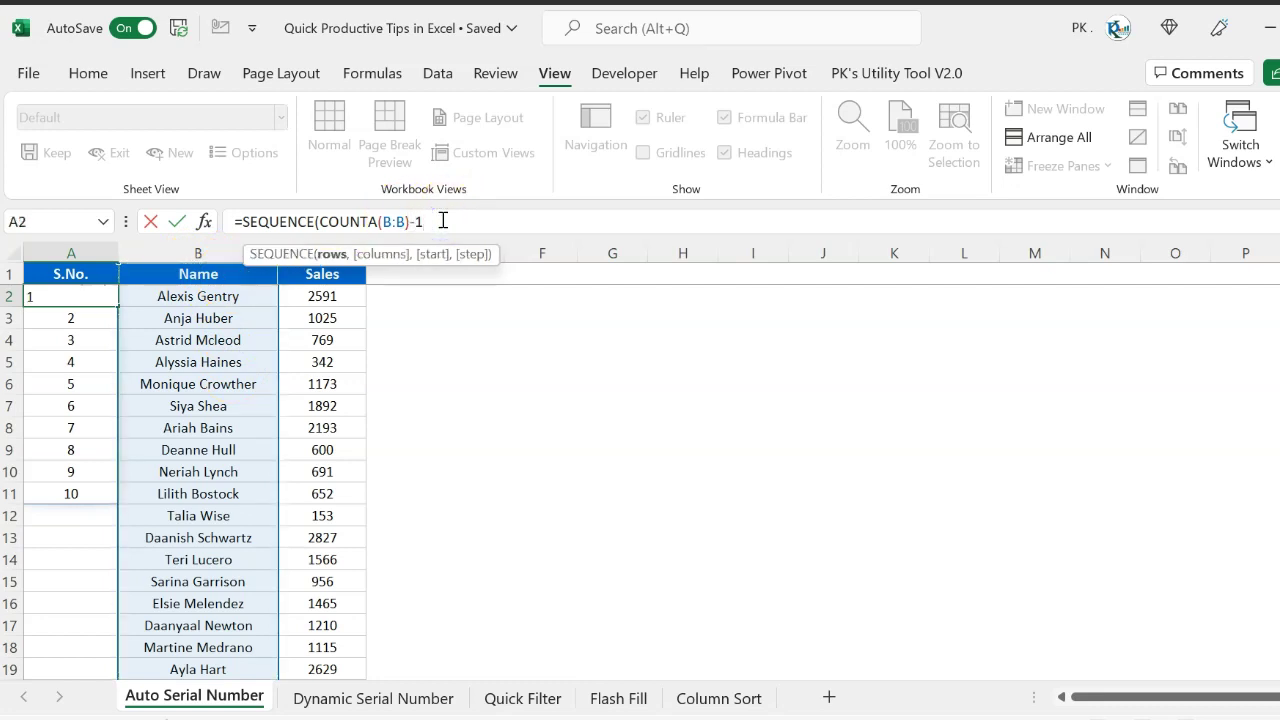
text(-1))
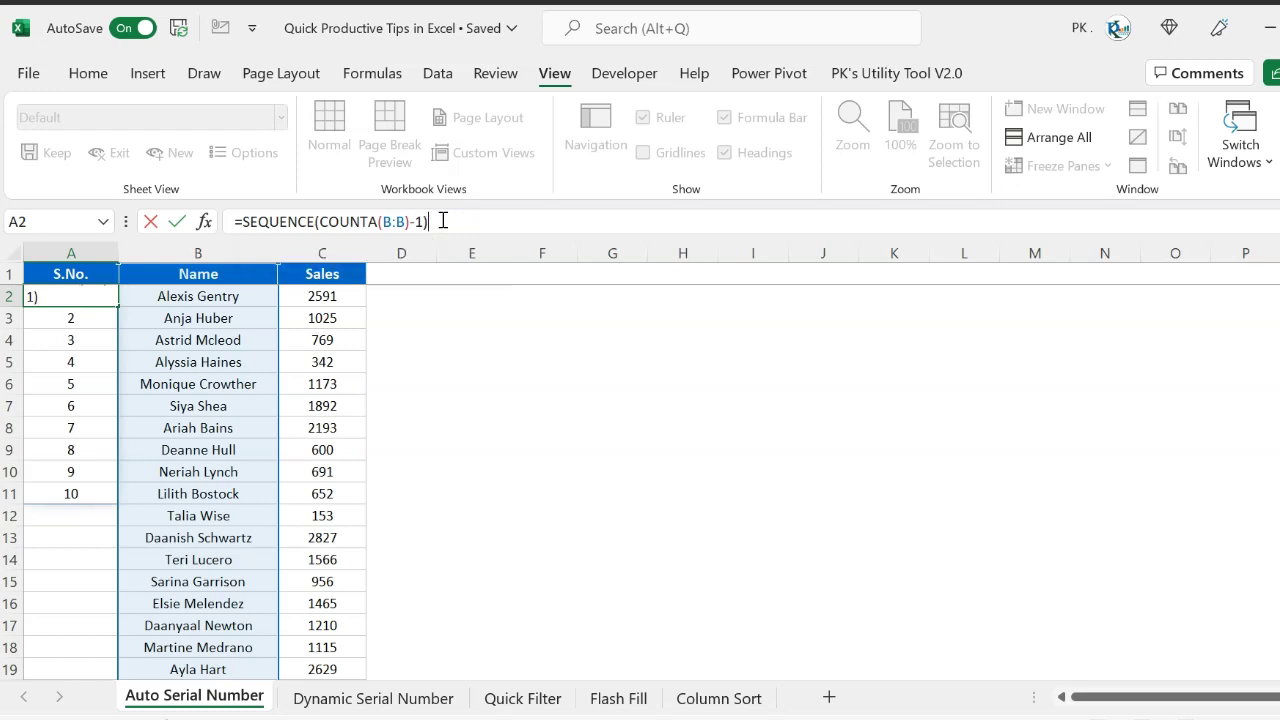
key(Return)
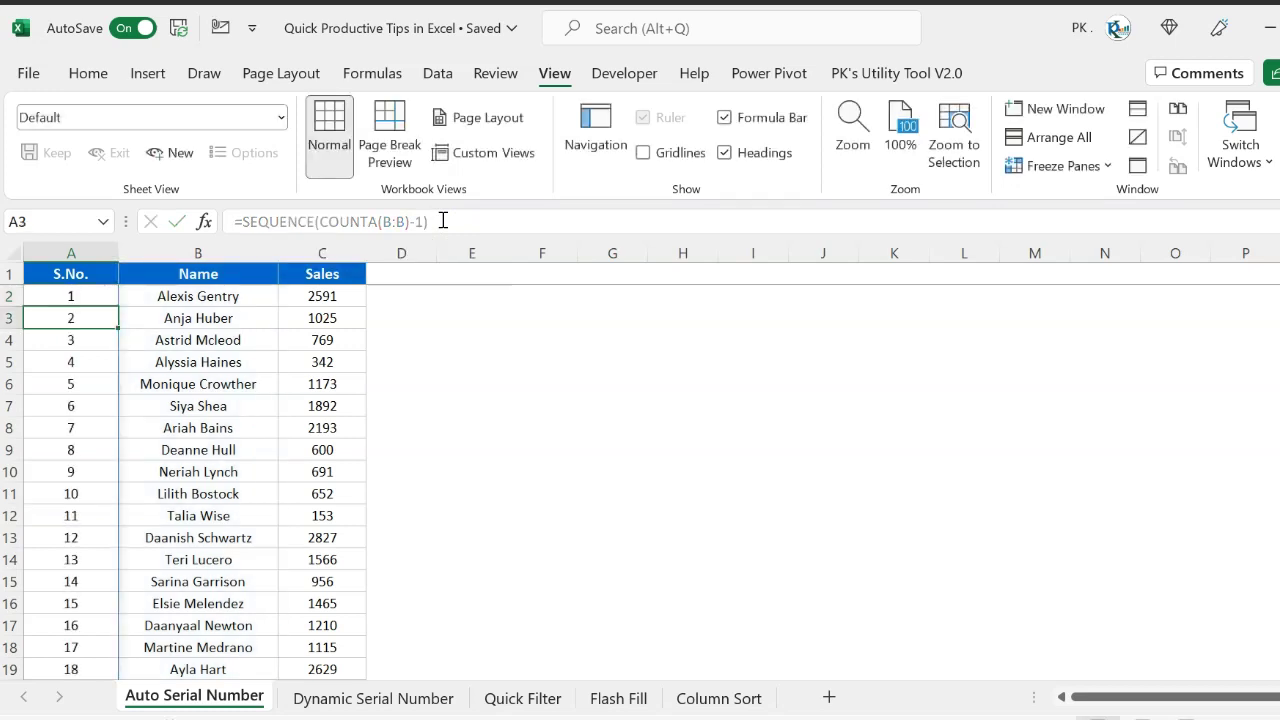
Jump to the bottom of the list to confirm numbering now ends at 19
key(ctrl+Down)
key(Down)
key(Up)
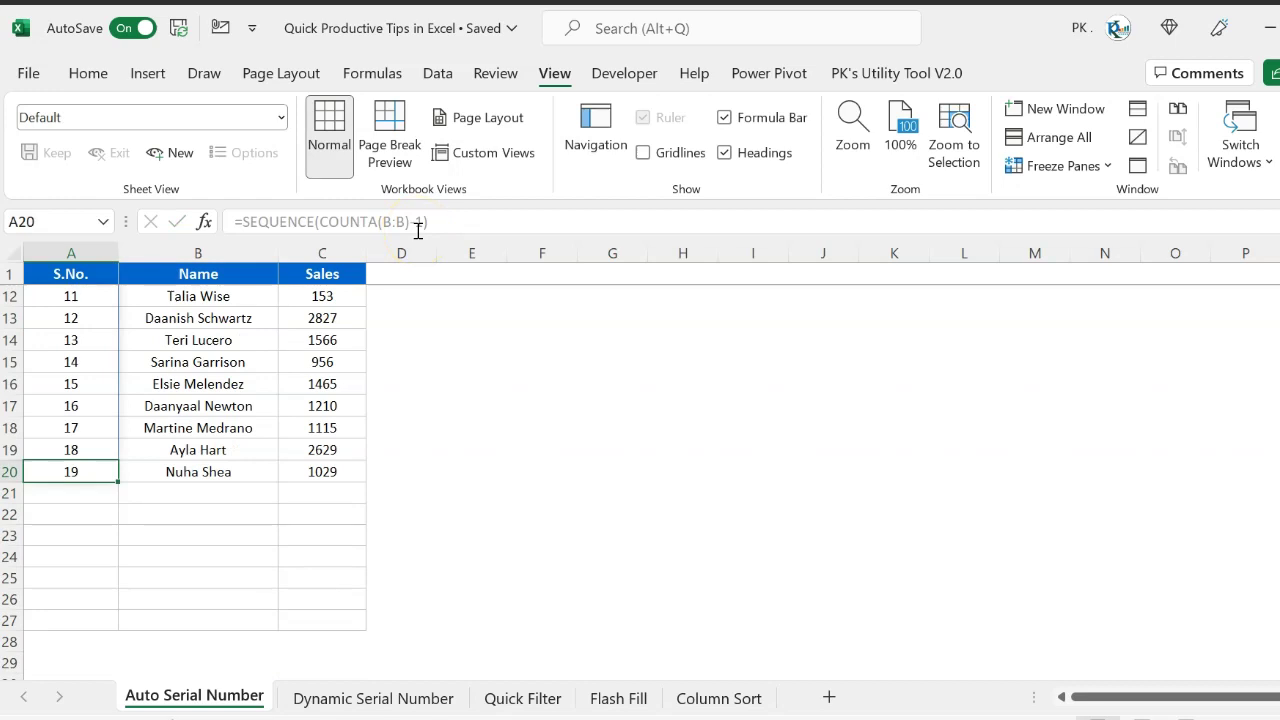
Add the entry 'New name' in B21 below the last name
key(Right)
key(Down)
text(New)
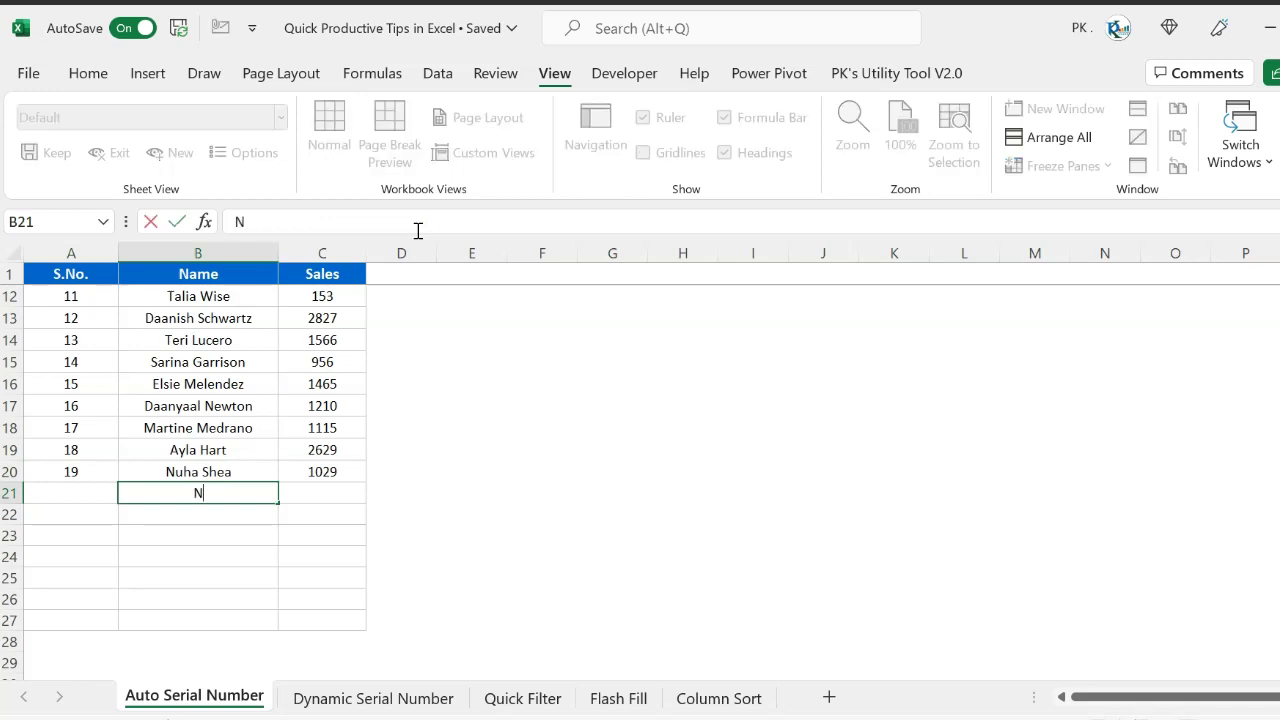
key(Return)
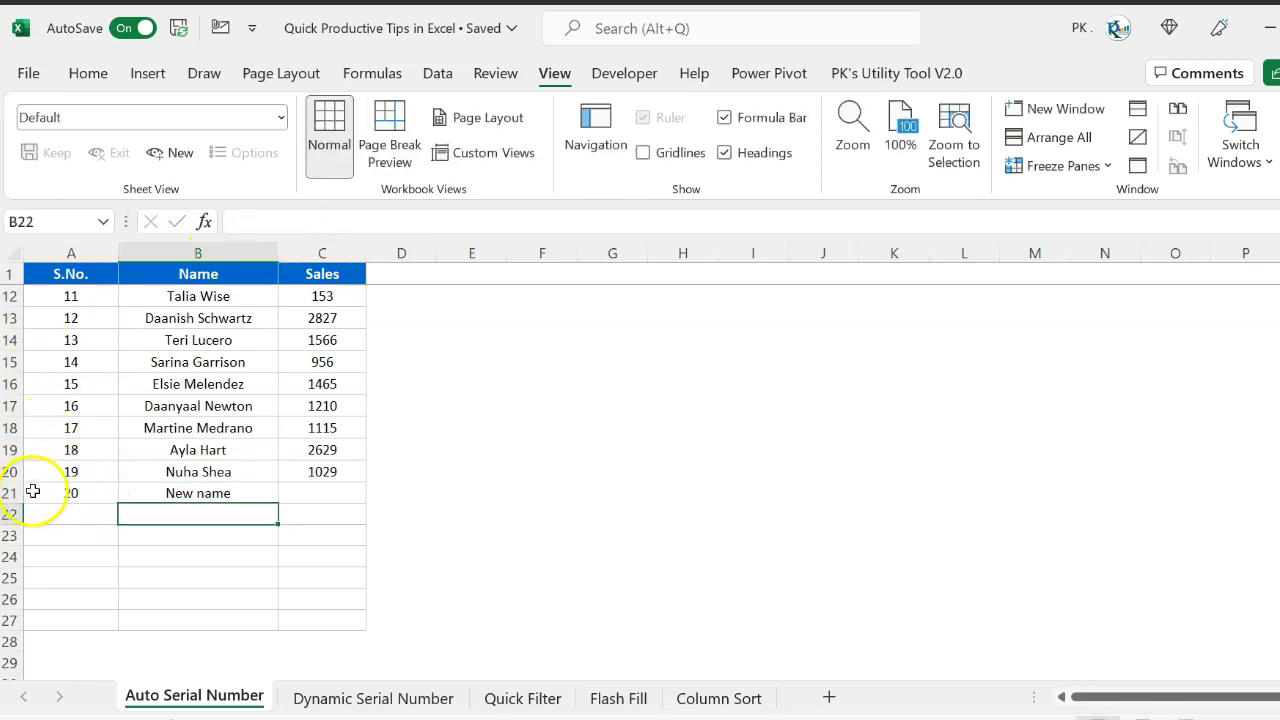
Filter the Name column to show only four selected names
click(246, 446)
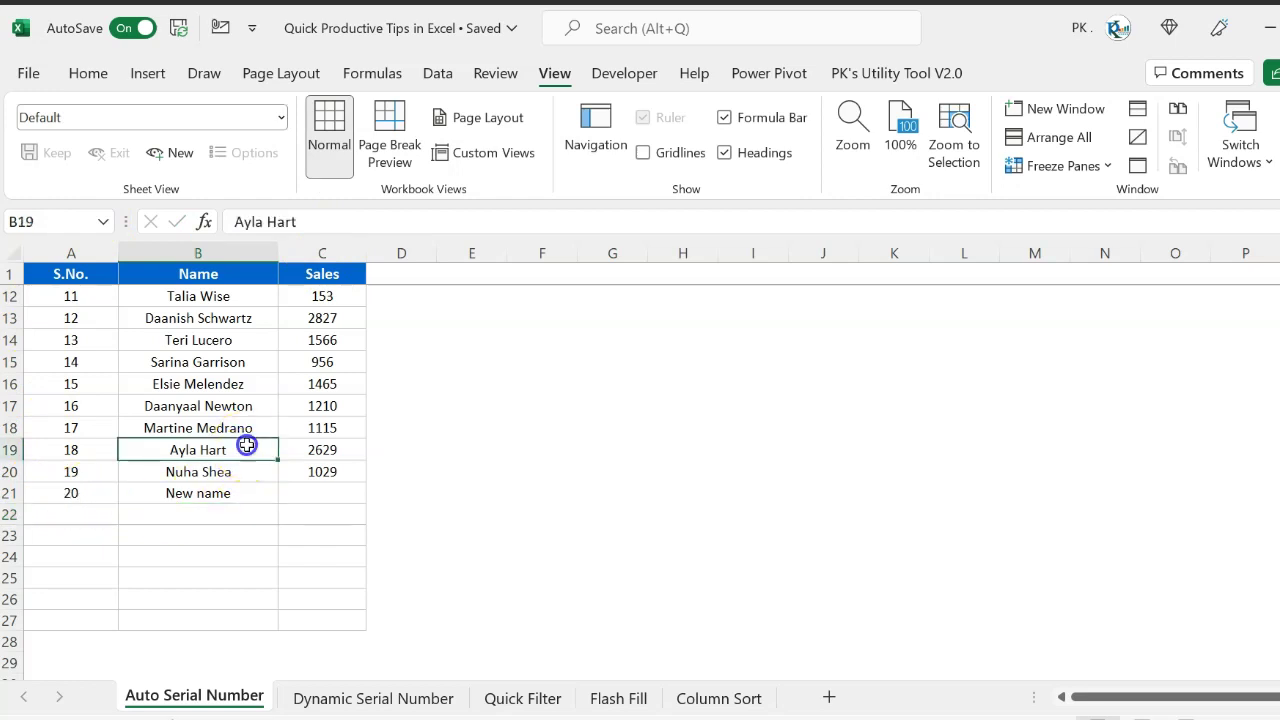
key(ctrl+Up)
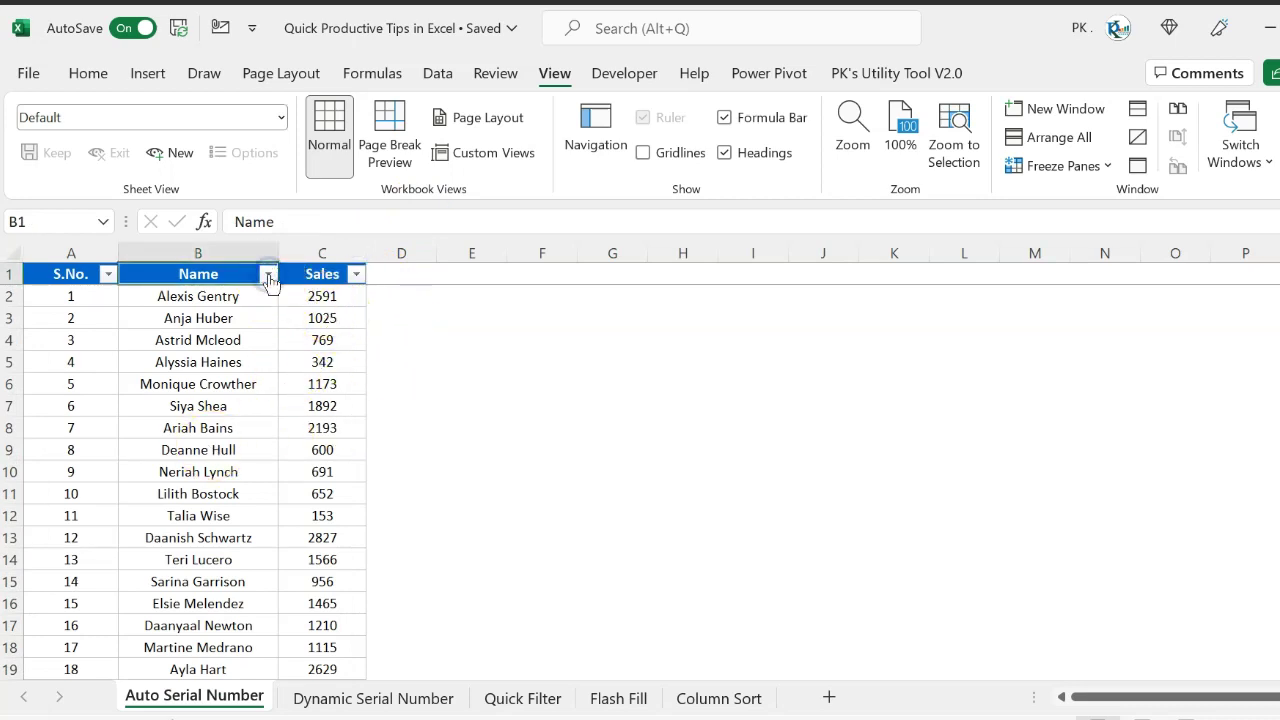
click(268, 274)
click(365, 497)
click(383, 538)
click(383, 600)
click(388, 641)
click(390, 661)
click(429, 706)
Check that the visible serial numbers stay 3, 4, 12 and 16 under the filter
click(206, 362)
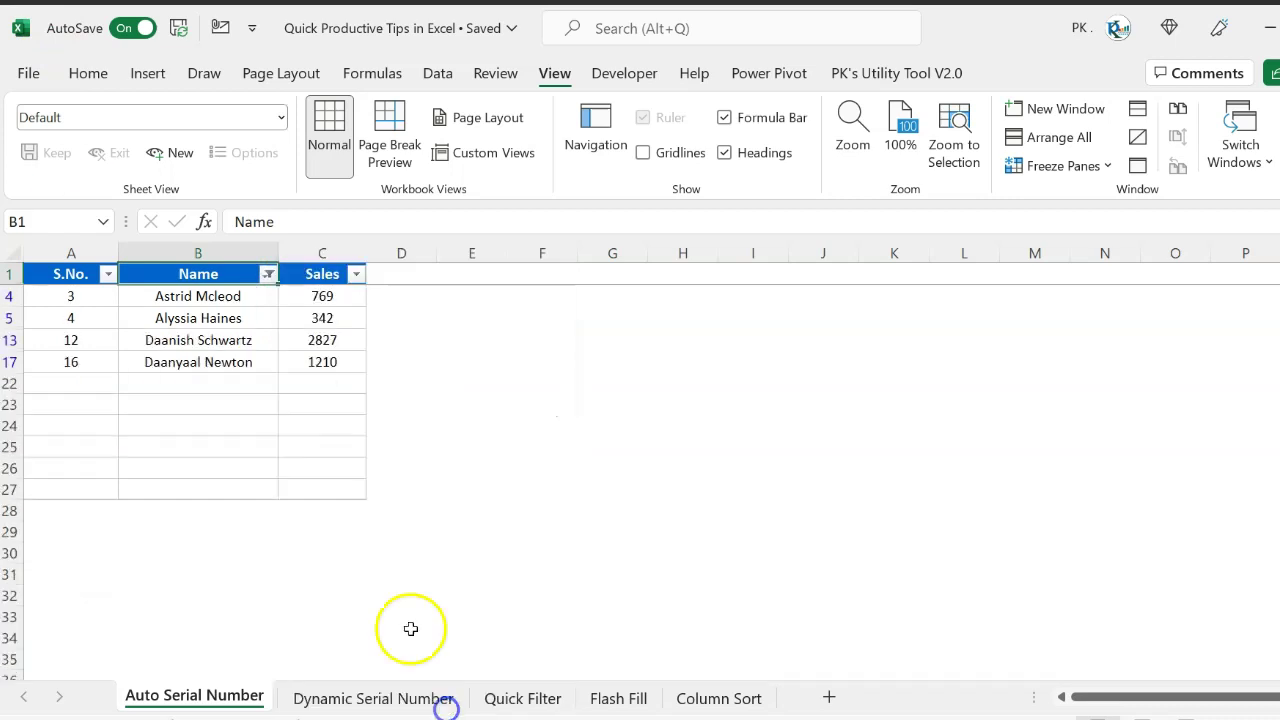
click(73, 296)
drag(73, 296, 86, 363)
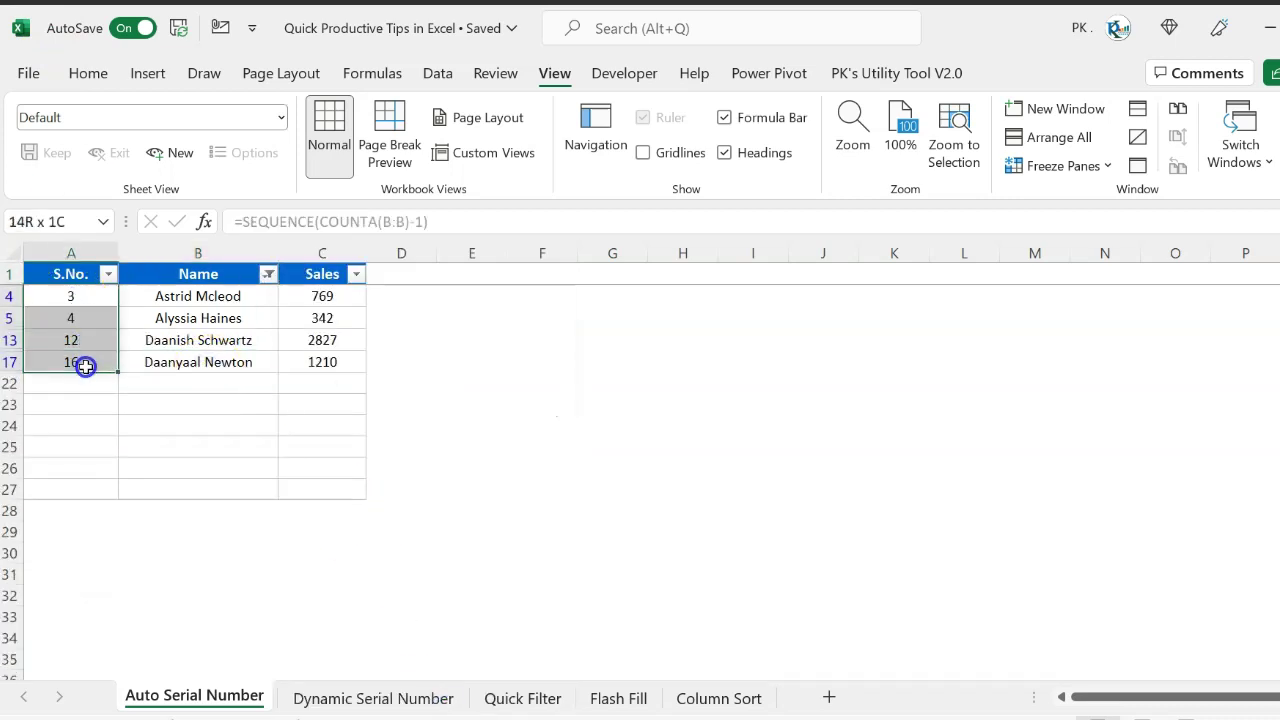
click(94, 294)
click(92, 318)
click(94, 340)
click(95, 362)
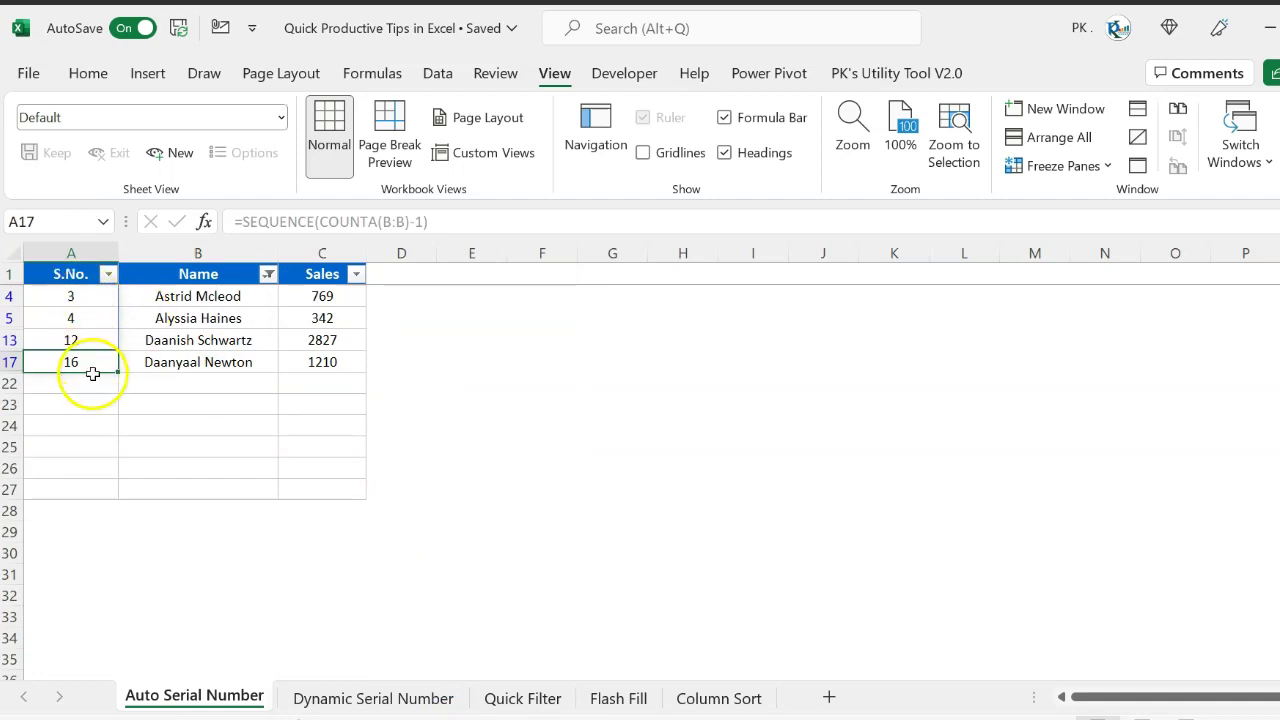
Clear the Name filter so all rows show again
click(230, 273)
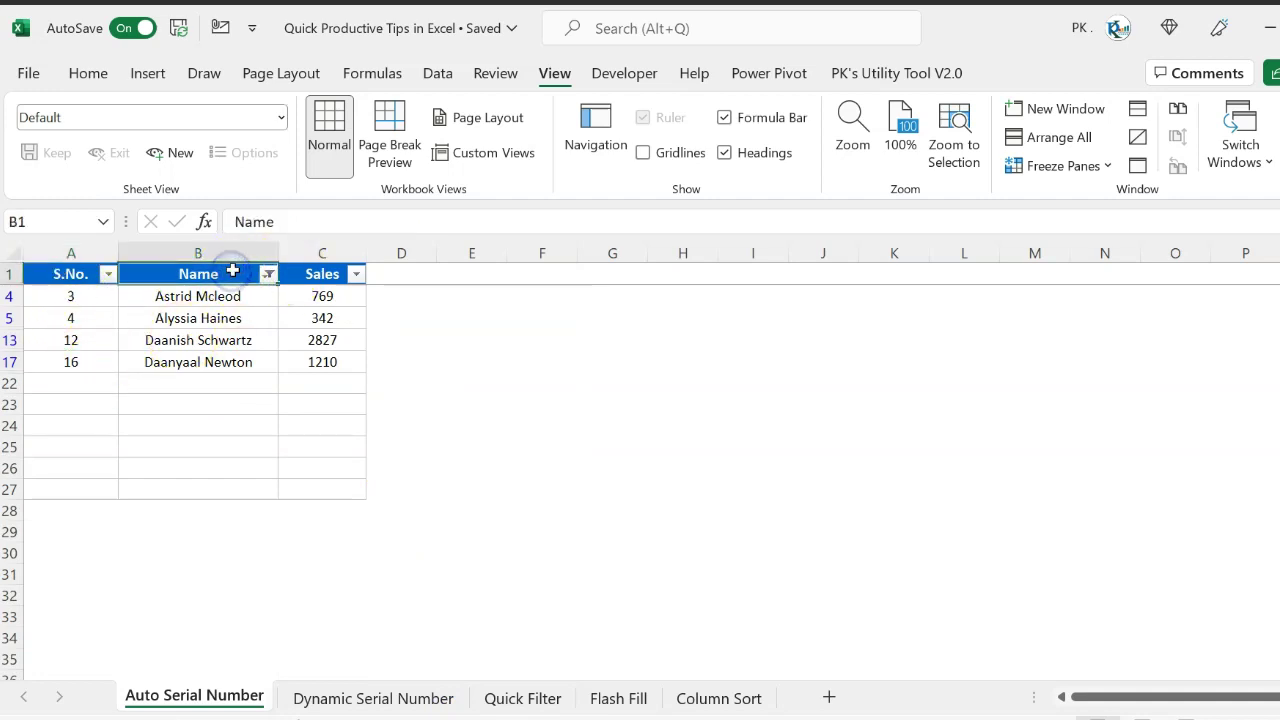
key(Left)
key(Down)
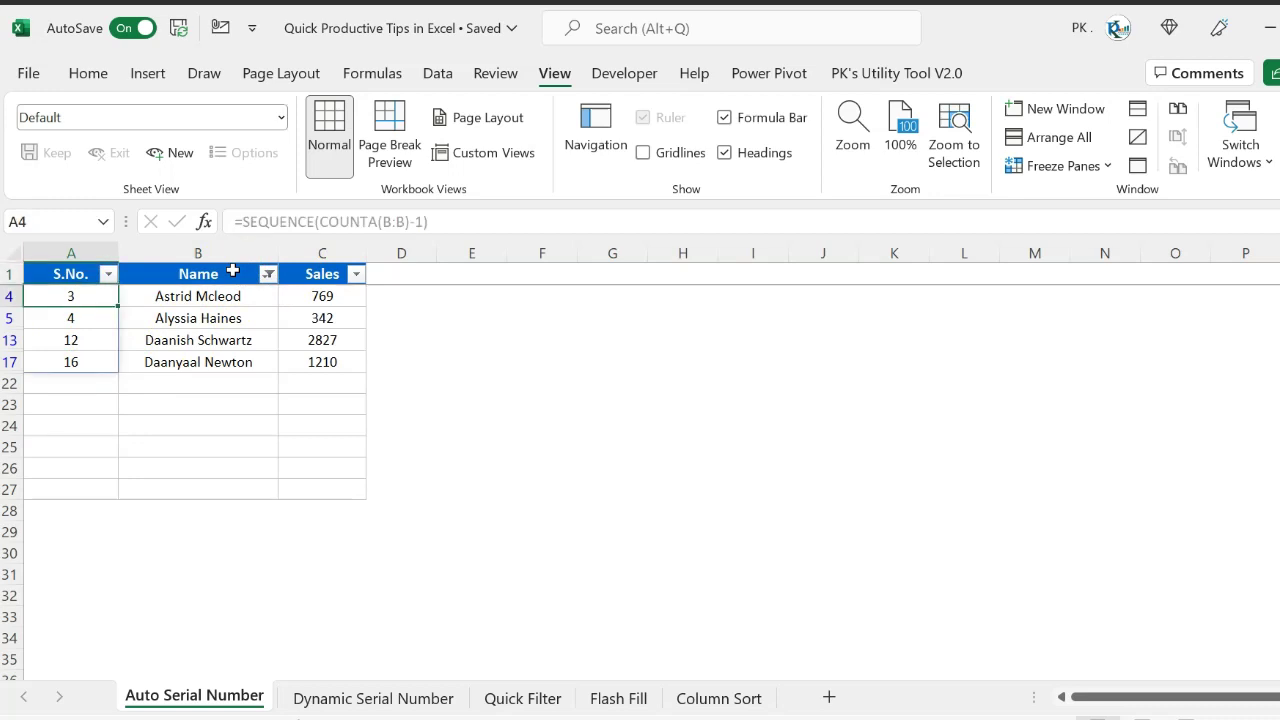
key(Up)
key(alt+a)
key(c)
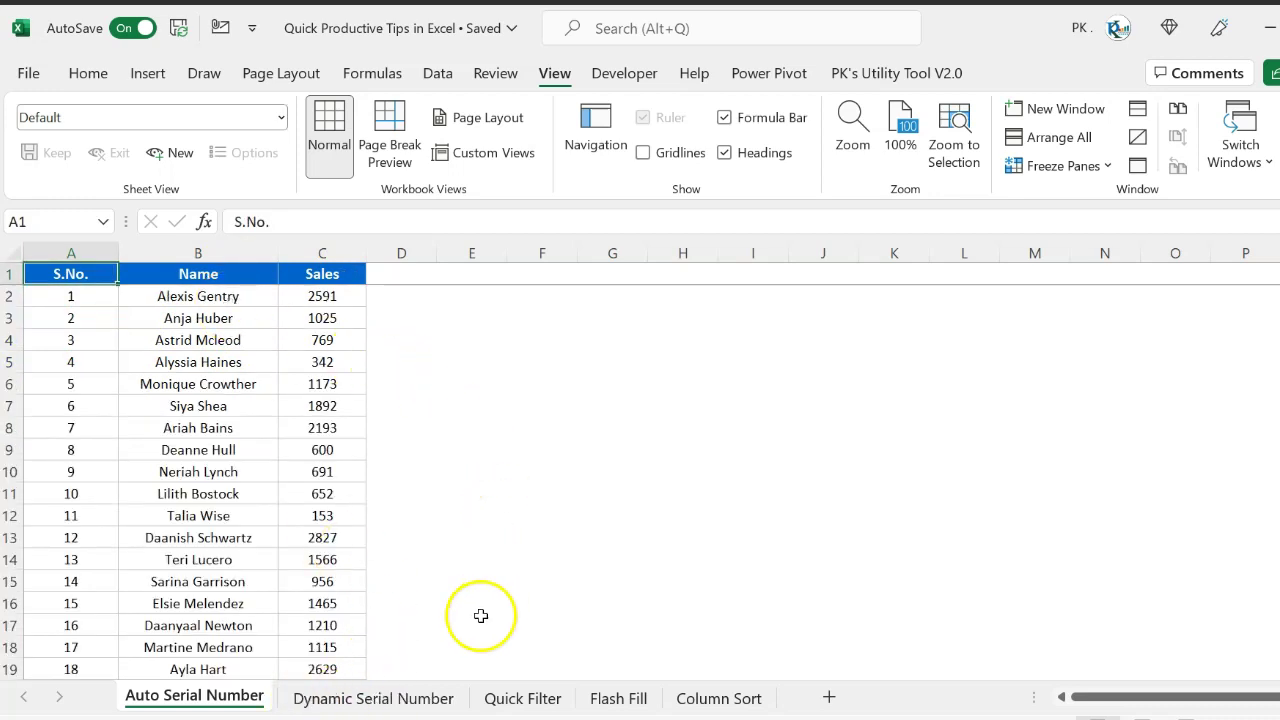
On the Dynamic Serial Number sheet, widen the S.No. column and select A2
click(378, 705)
click(190, 406)
click(100, 296)
drag(117, 253, 141, 253)
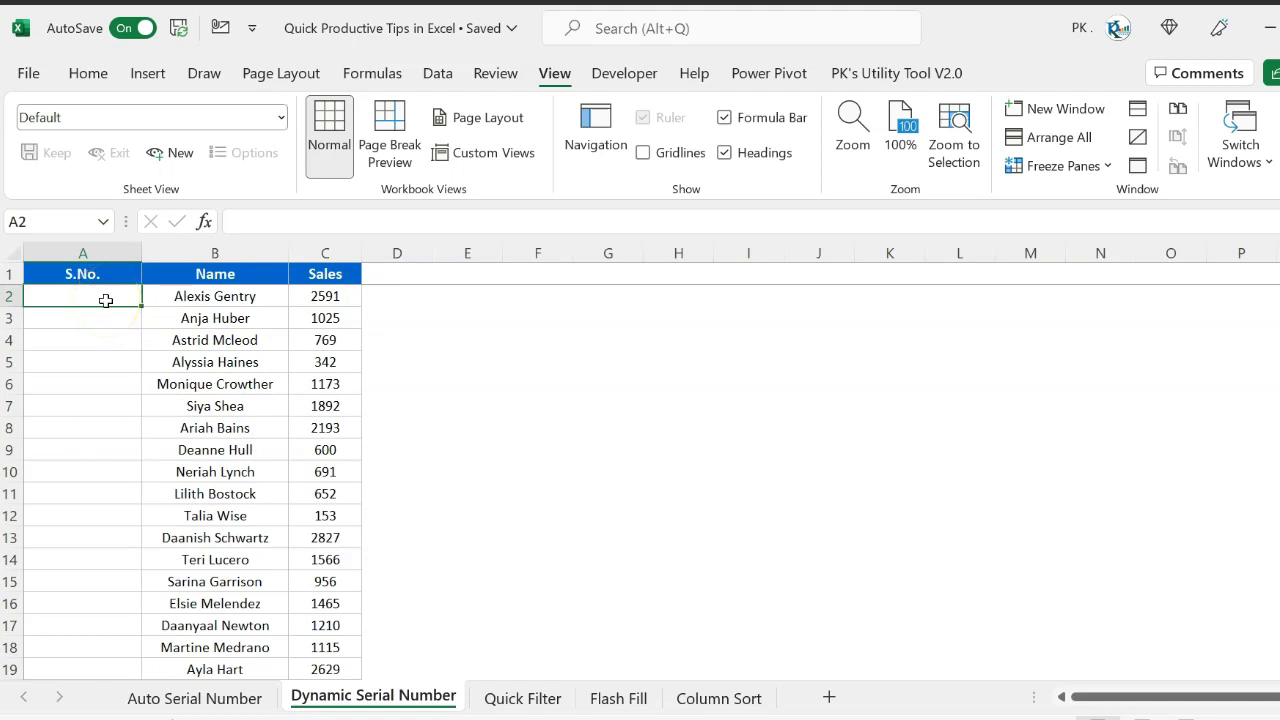
Enter =SUBTOTAL(3,$B$2:B2) in A2 with the range start locked as $B$2
text(=sub)
key(Down)
key(Tab)
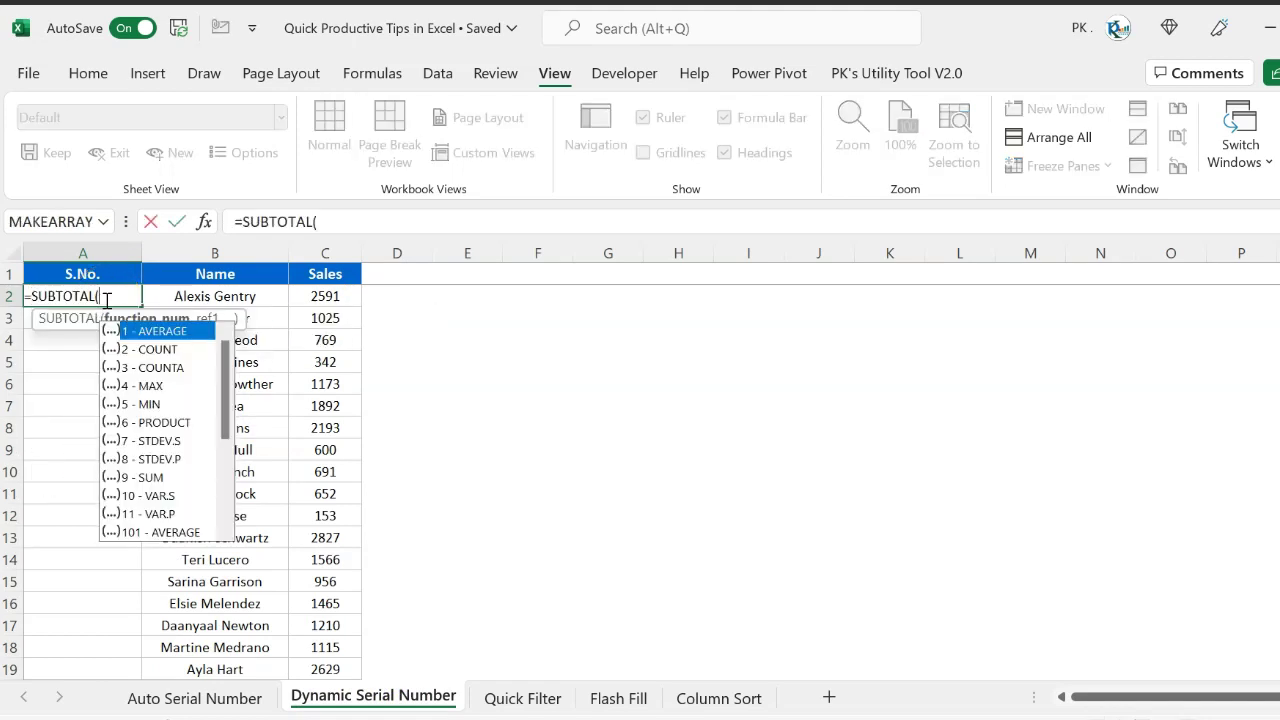
key(Down)
key(Down)
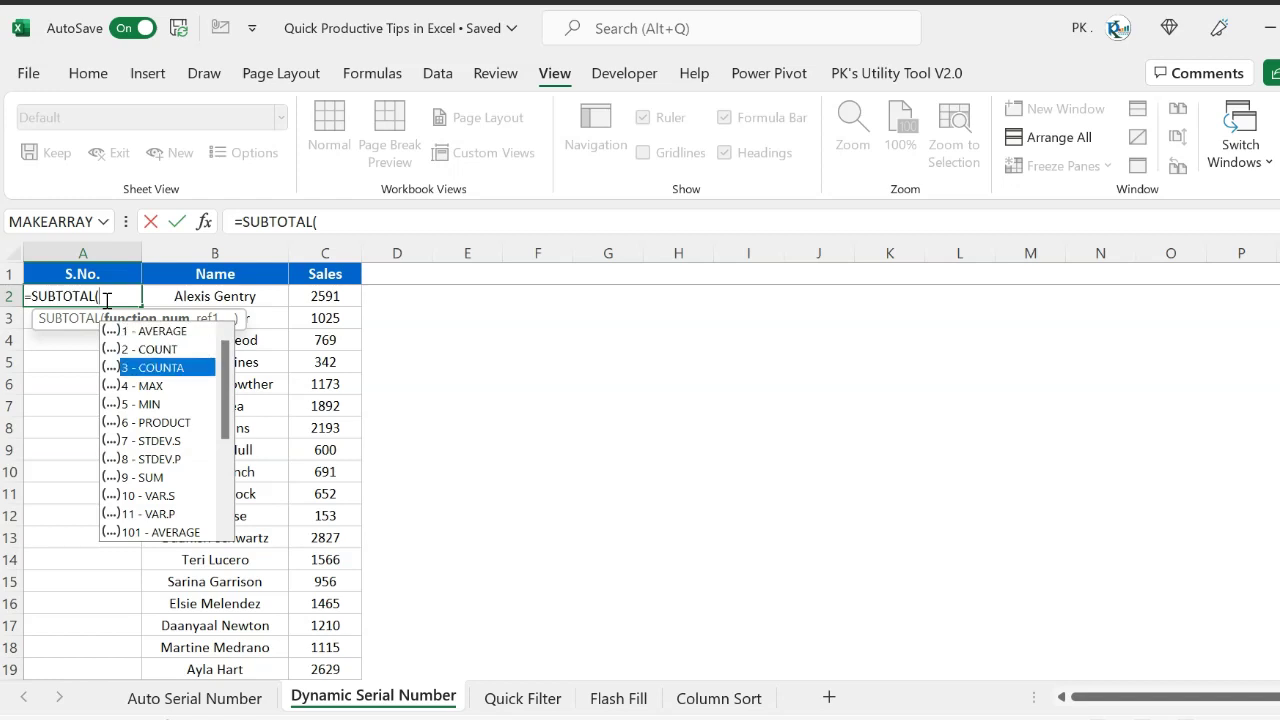
key(Tab)
text(,)
click(215, 296)
text(:)
click(215, 296)
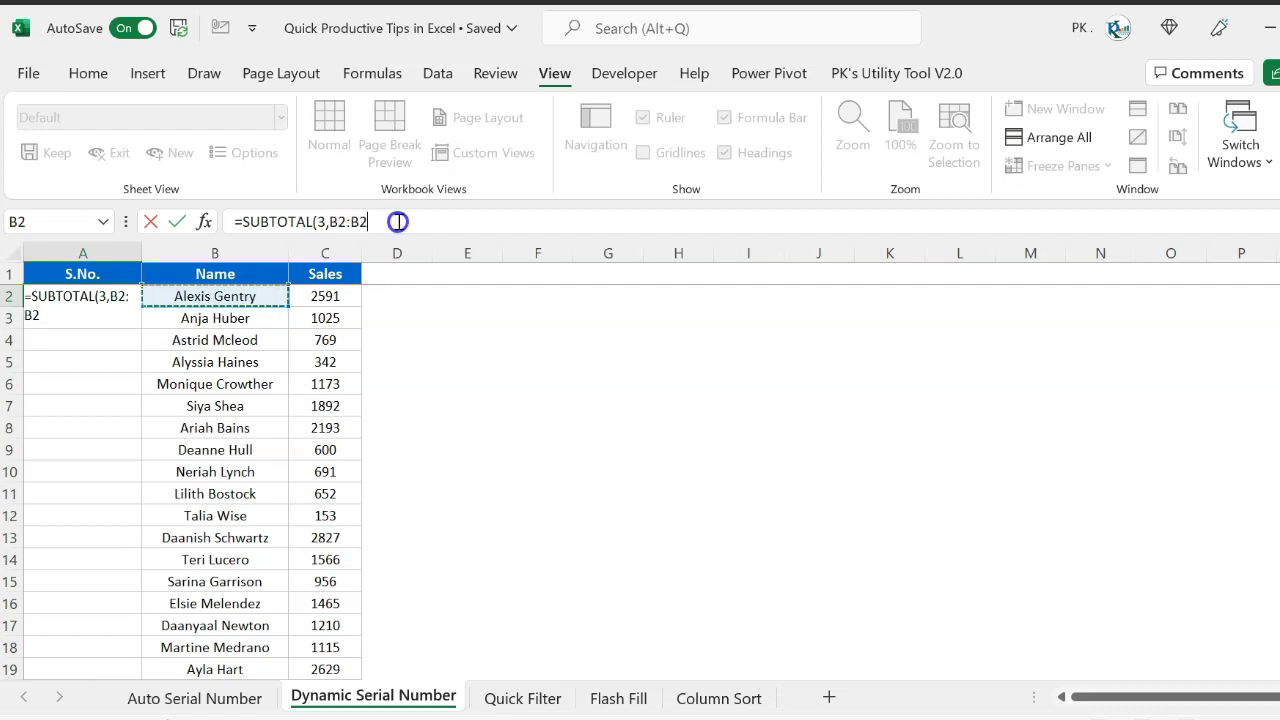
drag(365, 221, 343, 220)
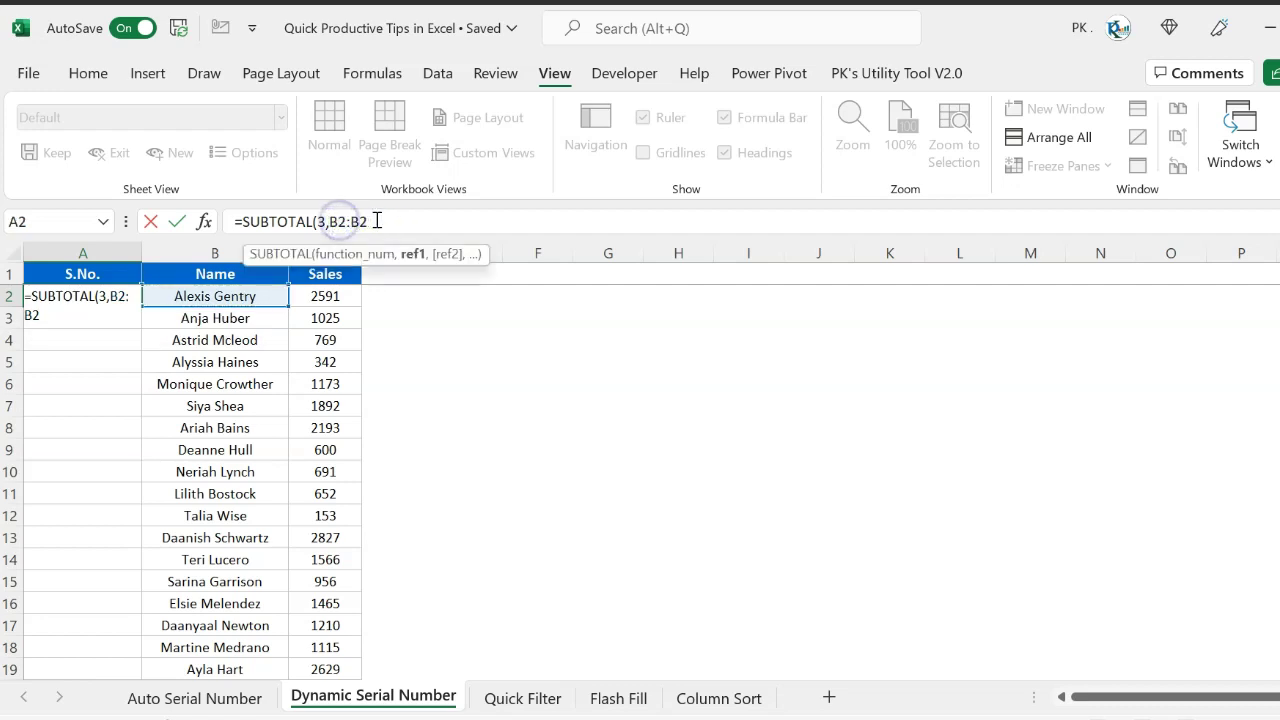
key(F4)
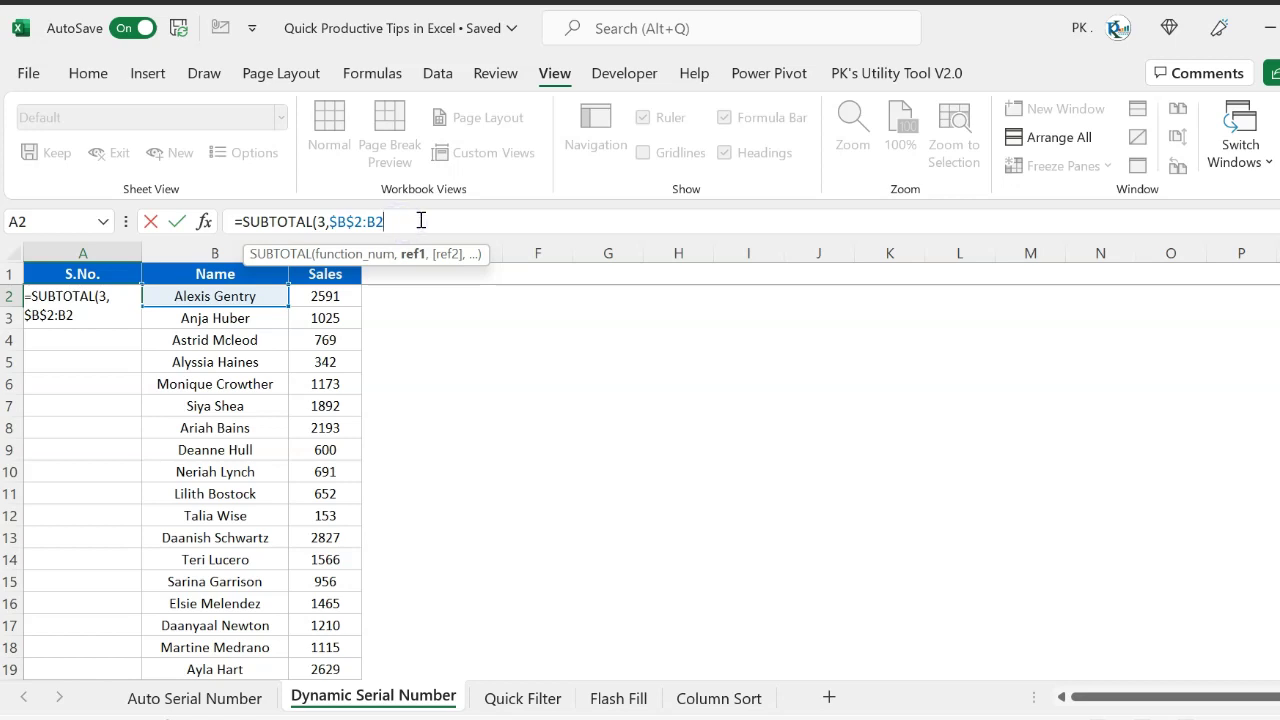
text())
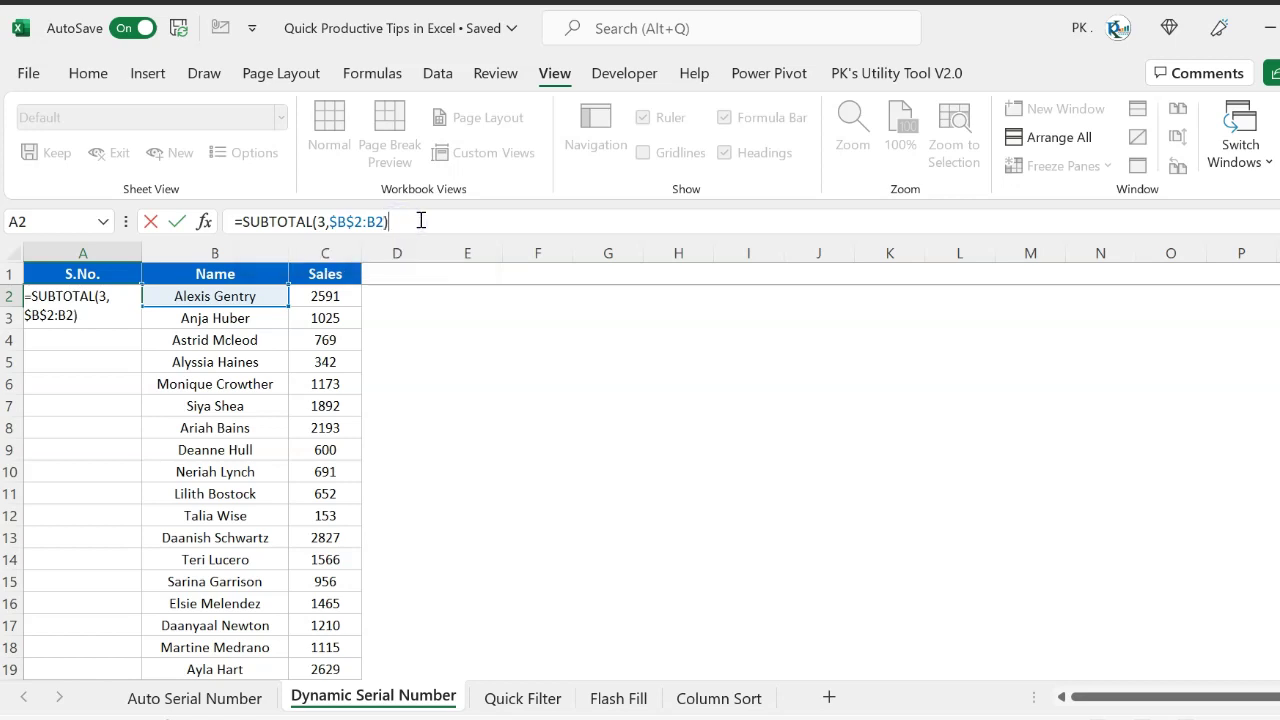
key(Return)
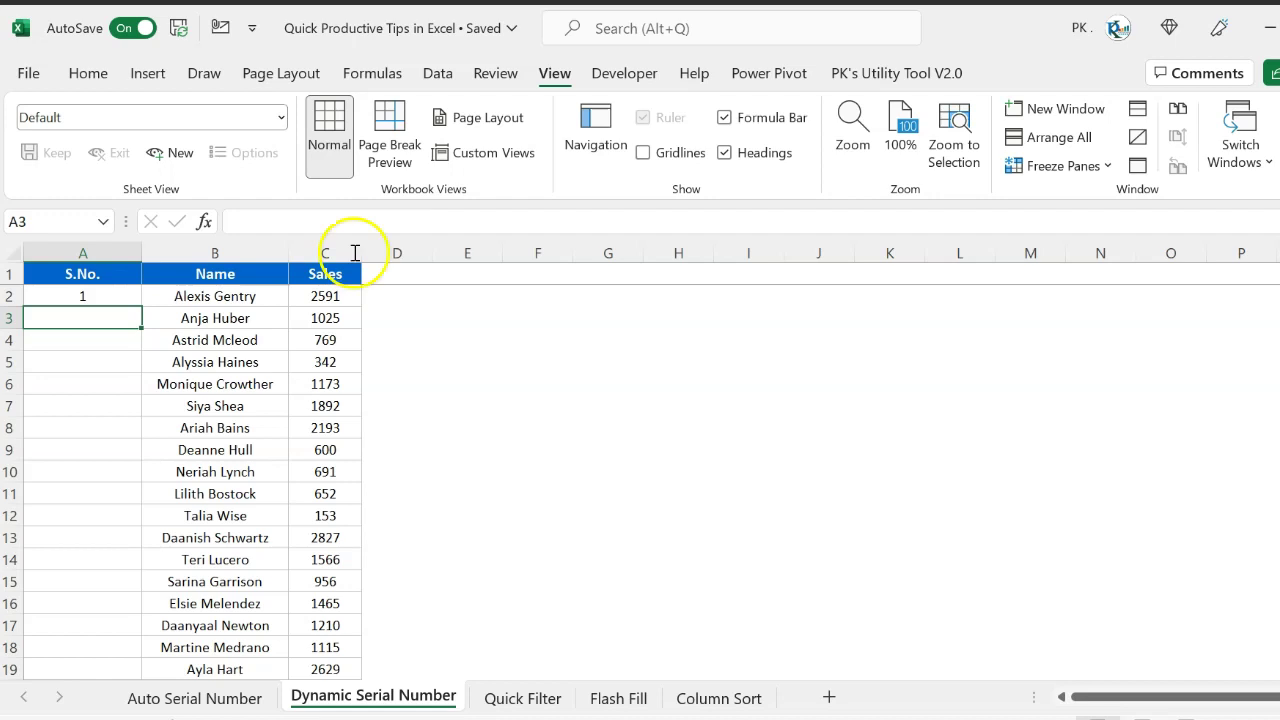
Fill the A2 formula down column A to row 19, numbering 1 through 18
click(107, 296)
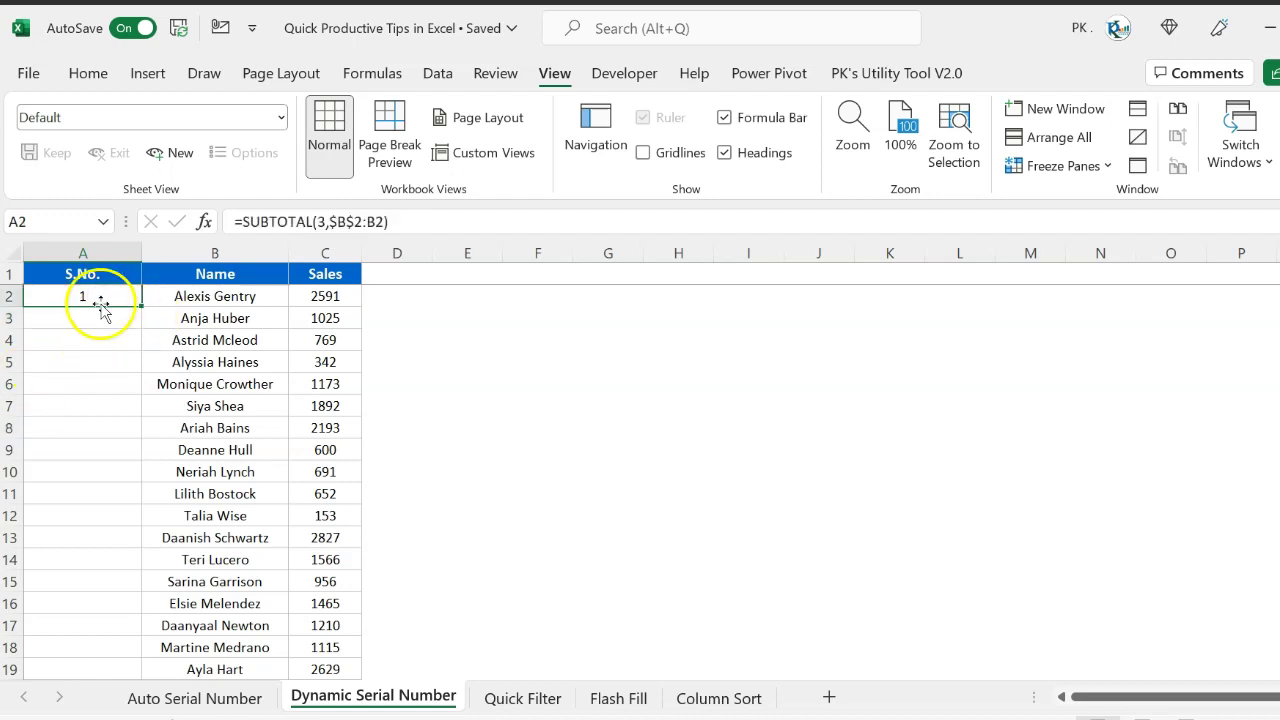
drag(143, 309, 172, 637)
click(113, 318)
scroll(137, 514, down, 5)
scroll(137, 514, up, 5)
click(239, 273)
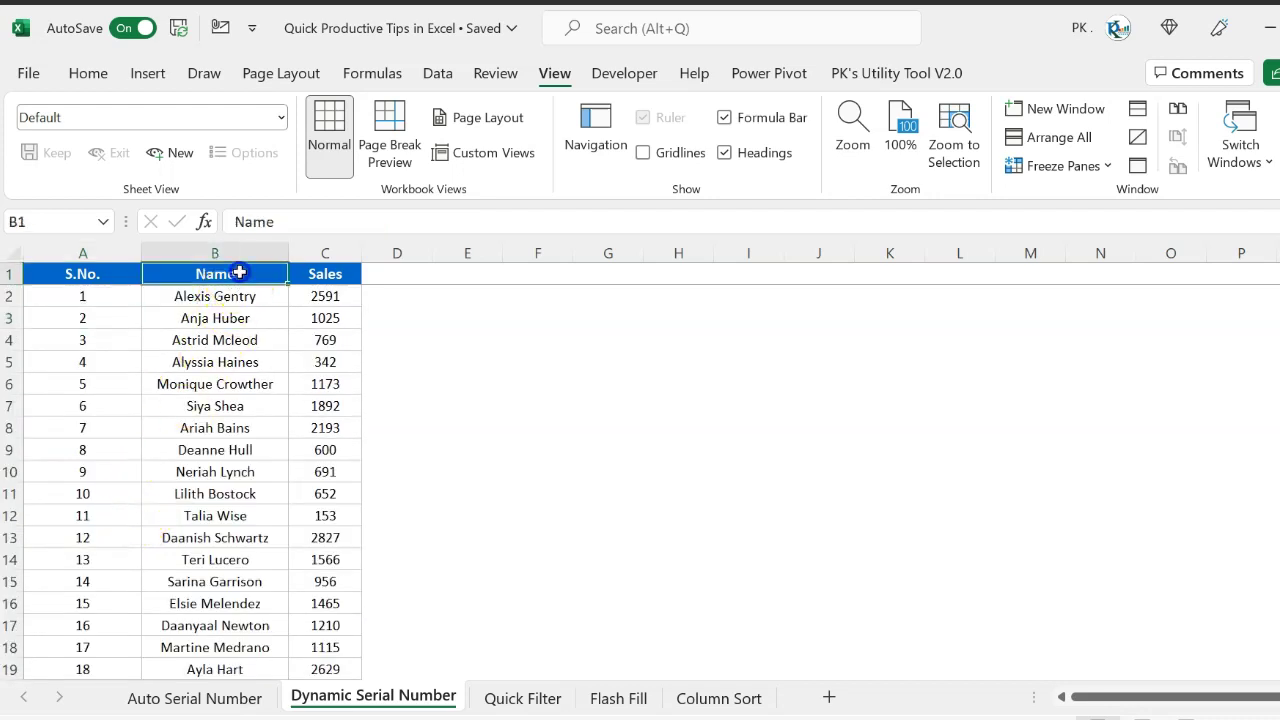
Turn on filtering and filter the Name column to five selected names
key(ctrl+shift+l)
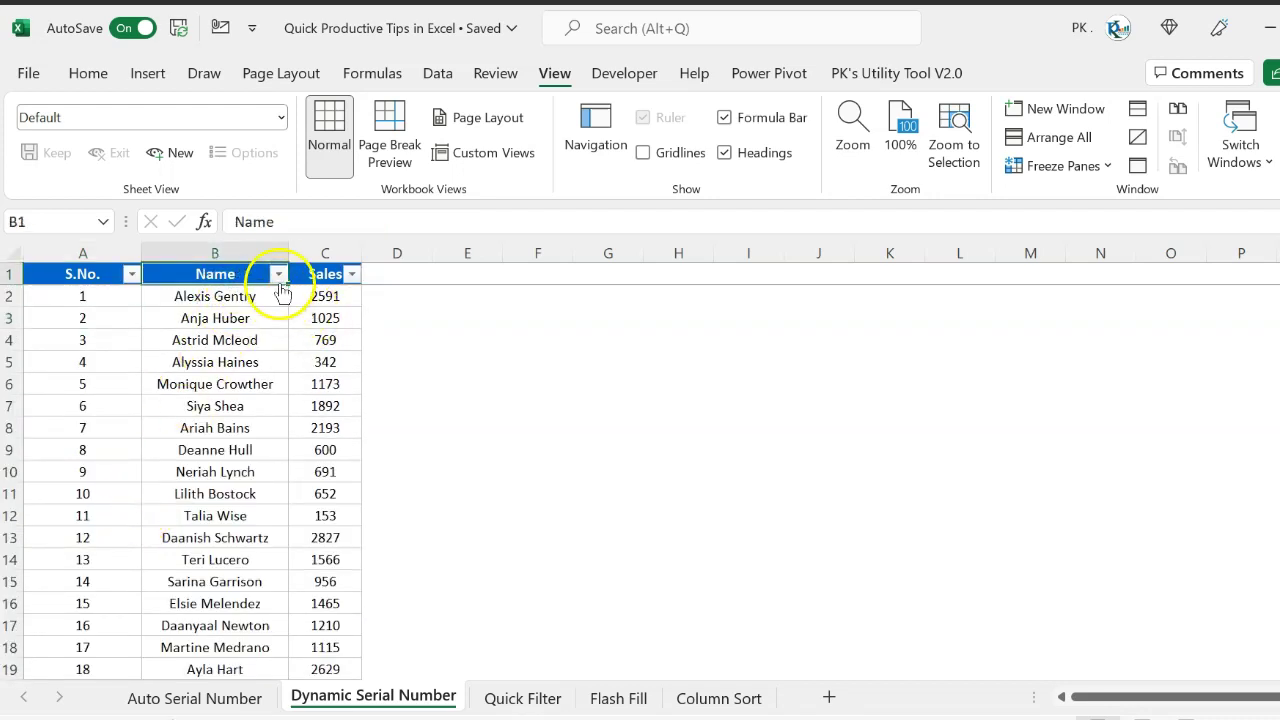
click(278, 274)
click(370, 497)
click(378, 580)
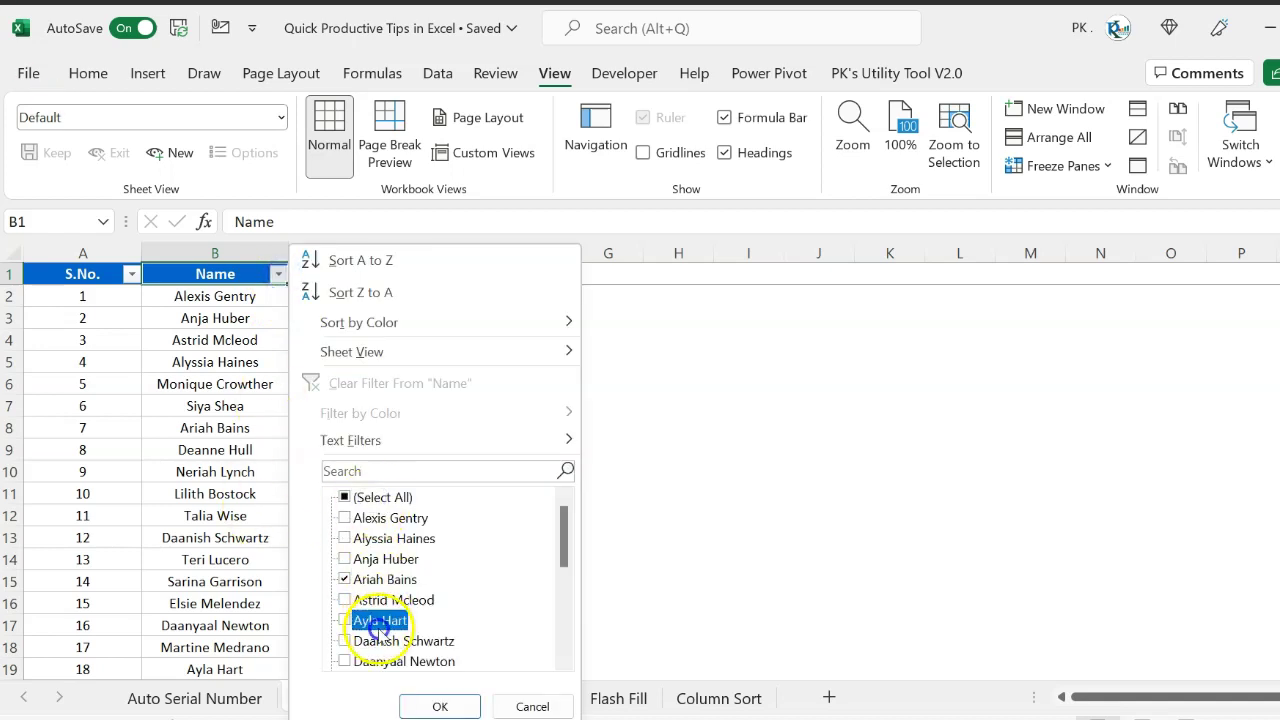
click(400, 661)
scroll(400, 640, down, 1)
click(370, 620)
scroll(430, 600, down, 2)
click(400, 613)
click(428, 704)
Check that the filtered rows are renumbered 1 to 5 in S.No
click(218, 338)
drag(93, 297, 107, 386)
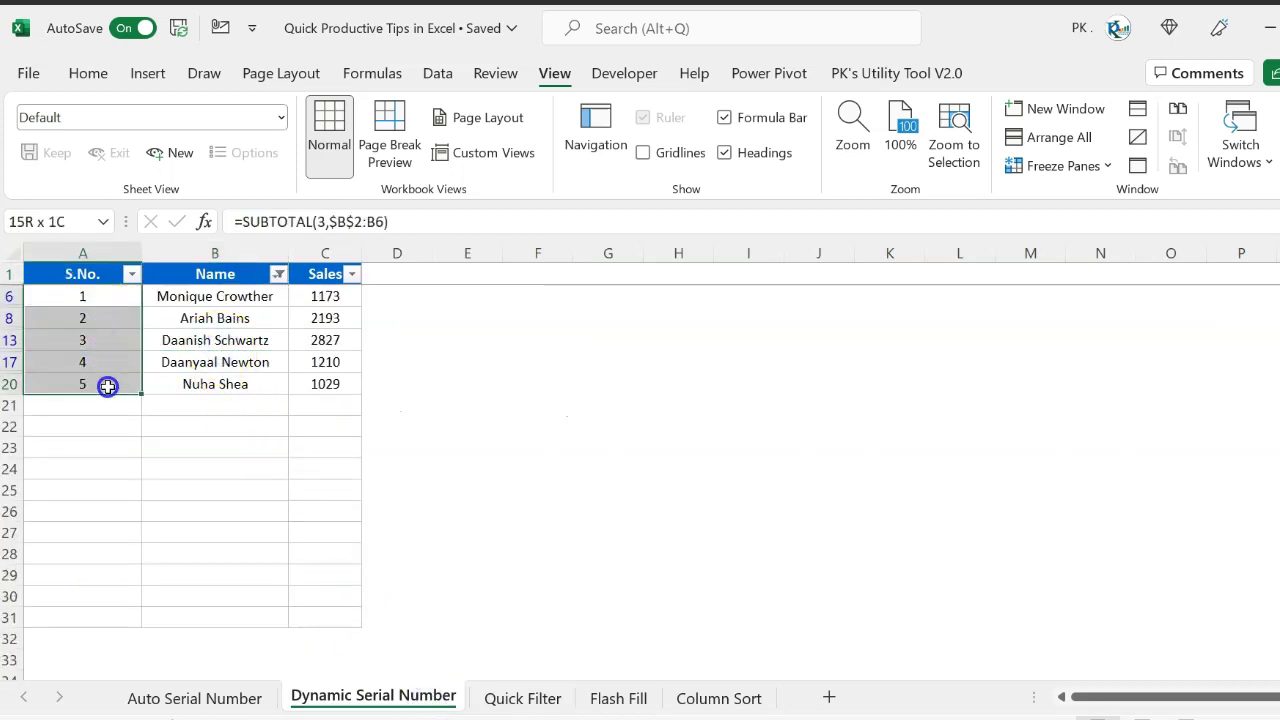
click(222, 440)
click(97, 299)
drag(97, 299, 106, 384)
click(7, 296)
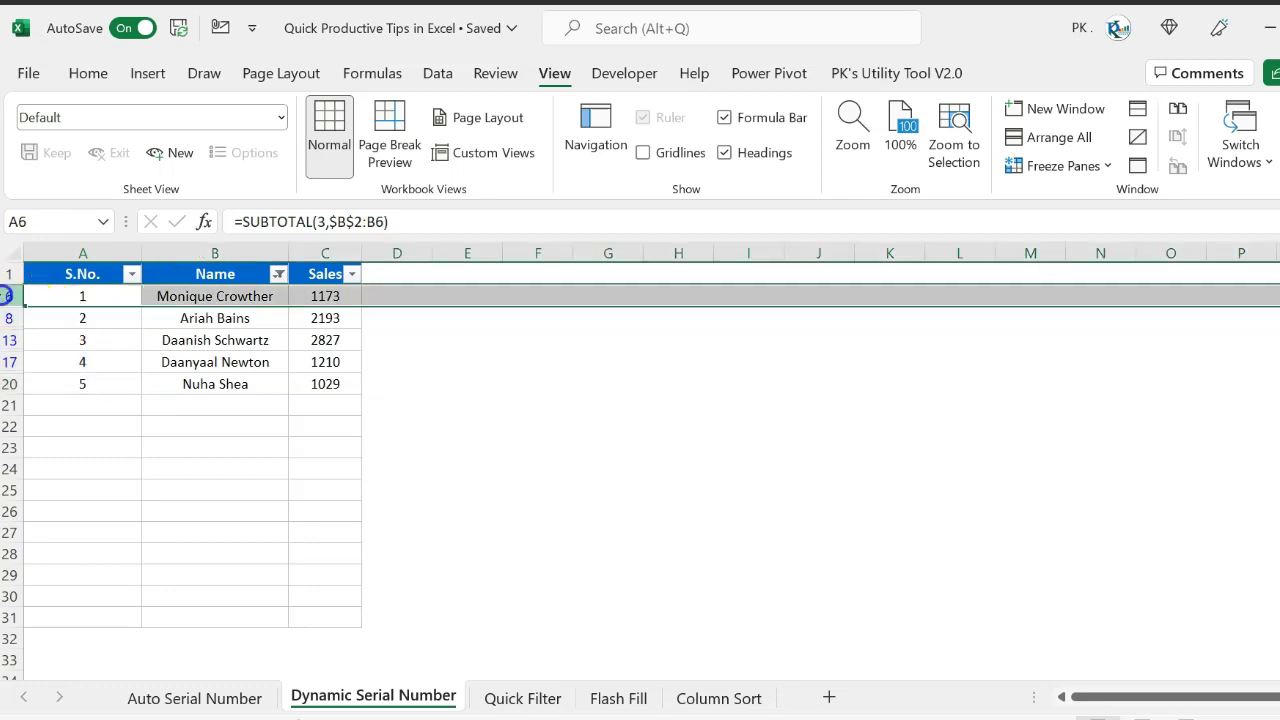
click(8, 318)
click(9, 340)
click(9, 362)
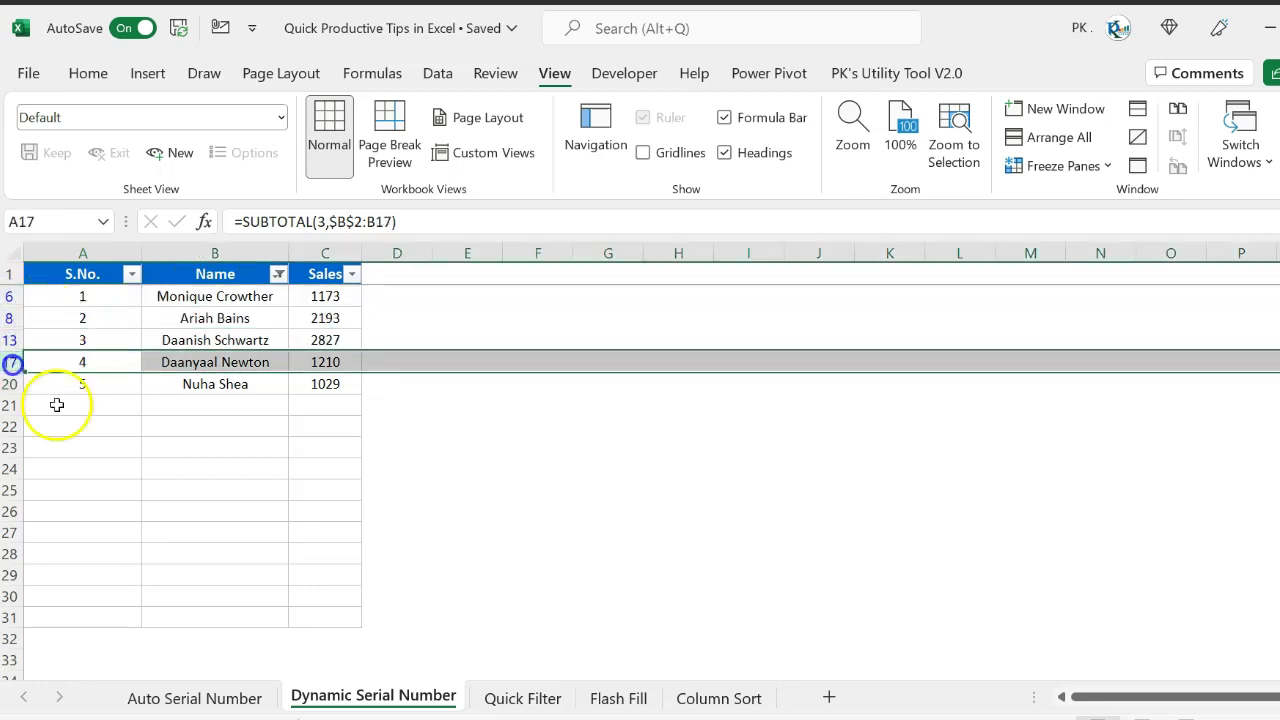
click(156, 440)
click(214, 340)
click(217, 272)
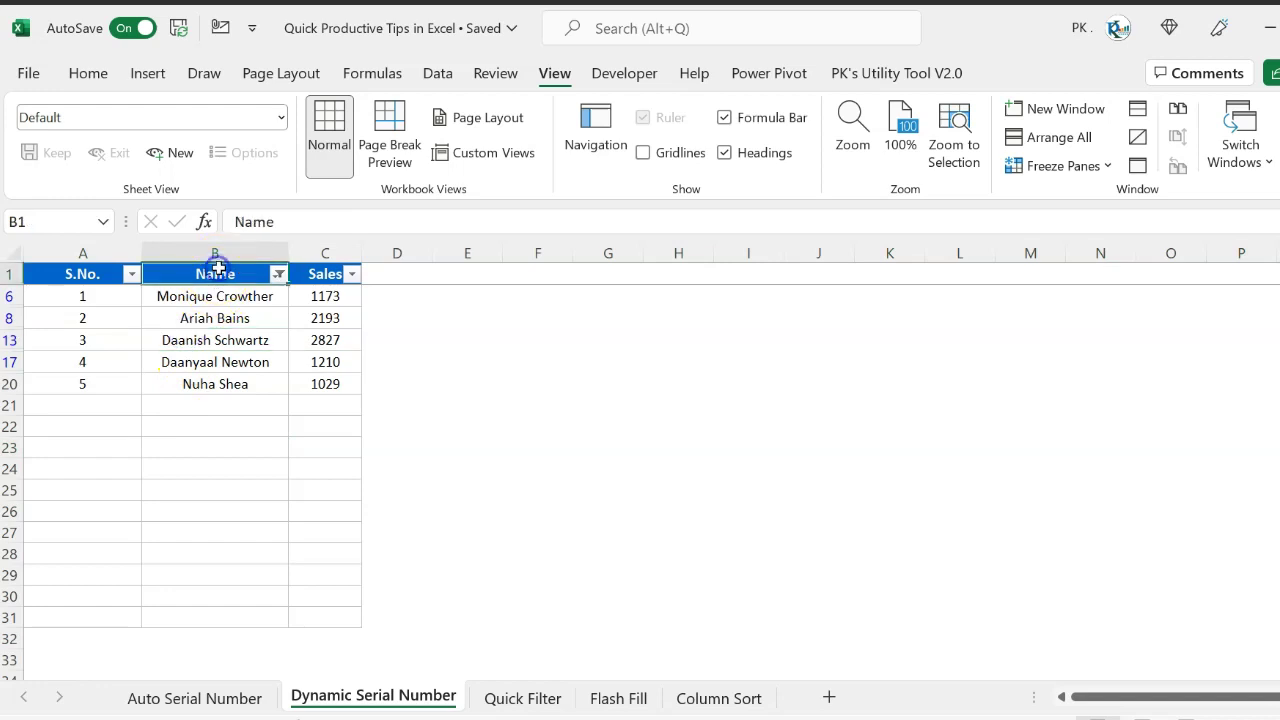
Remove the filter and switch to the Quick Filter sheet
key(ctrl+shift+l)
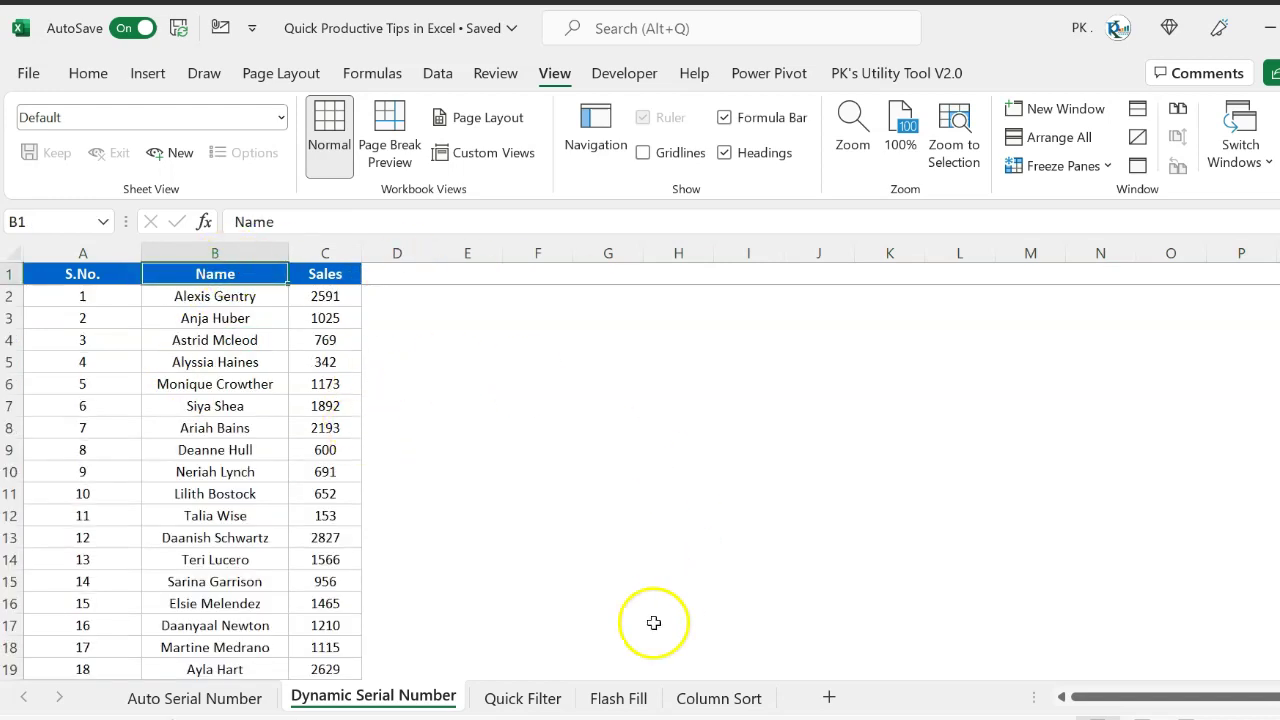
click(524, 696)
click(535, 487)
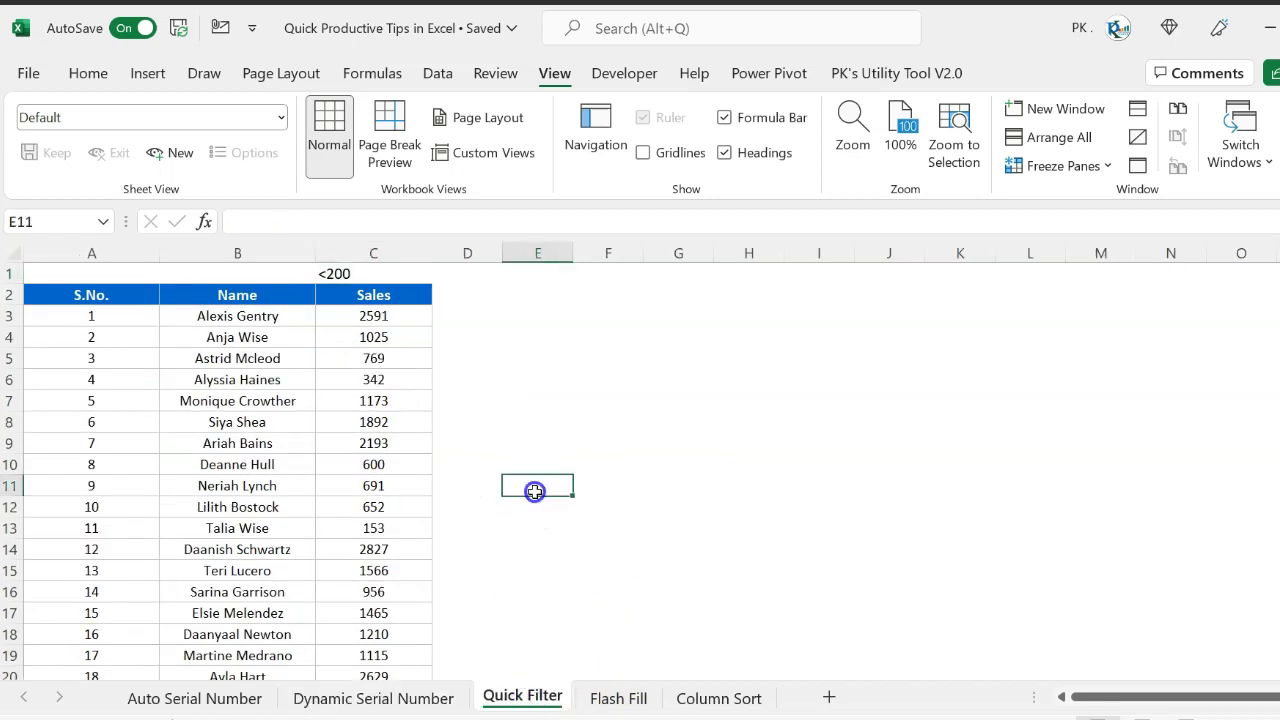
Review the Sales figures and the <200 criterion in C1
click(379, 316)
drag(373, 316, 420, 514)
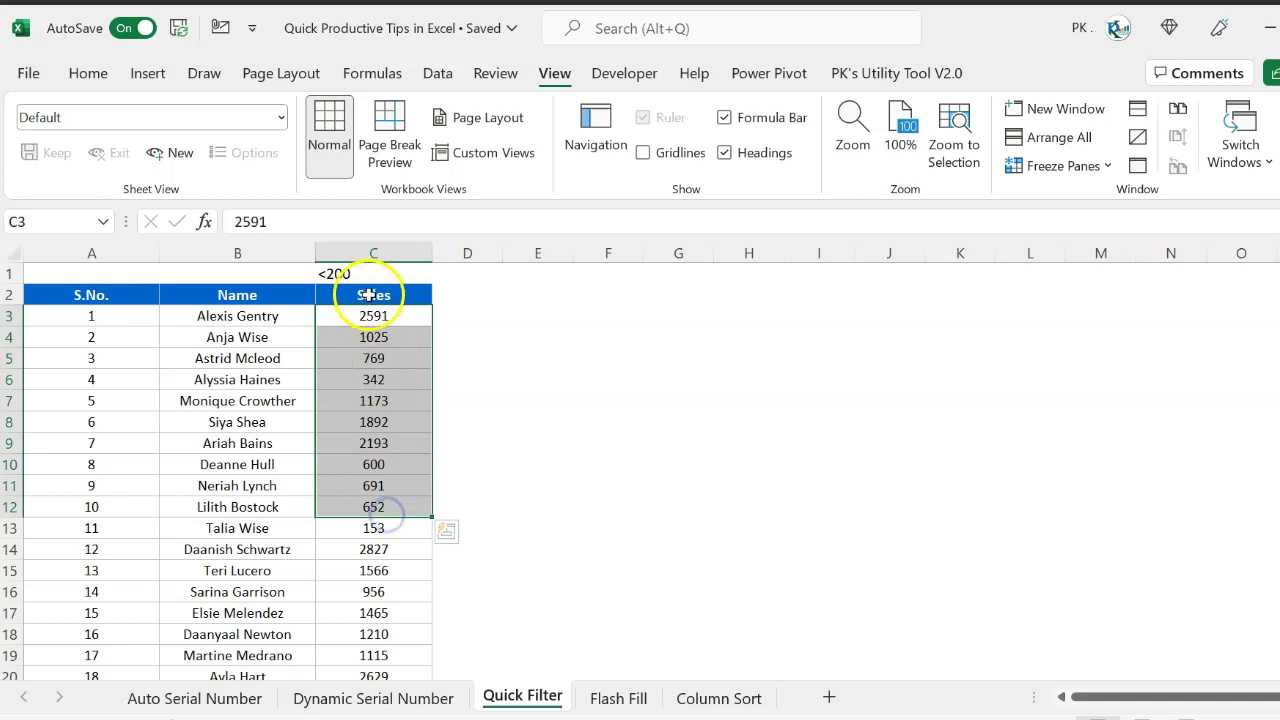
click(370, 274)
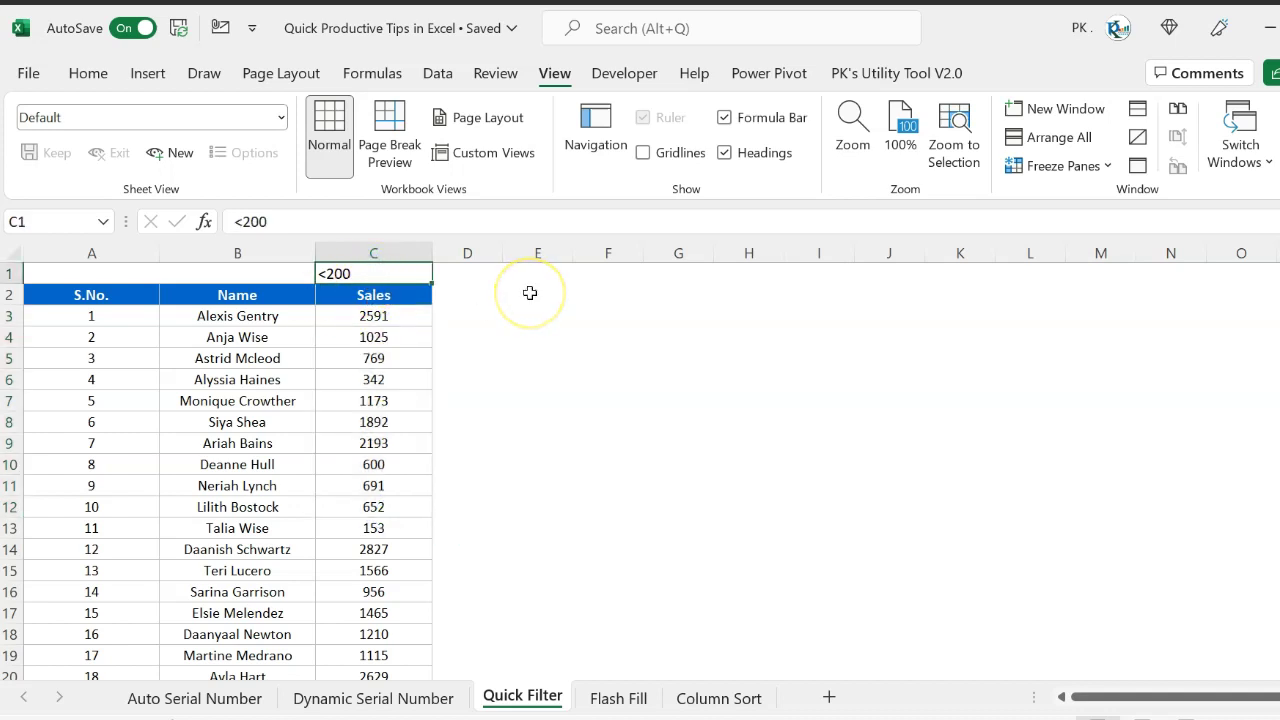
click(335, 288)
click(333, 279)
click(423, 292)
click(378, 274)
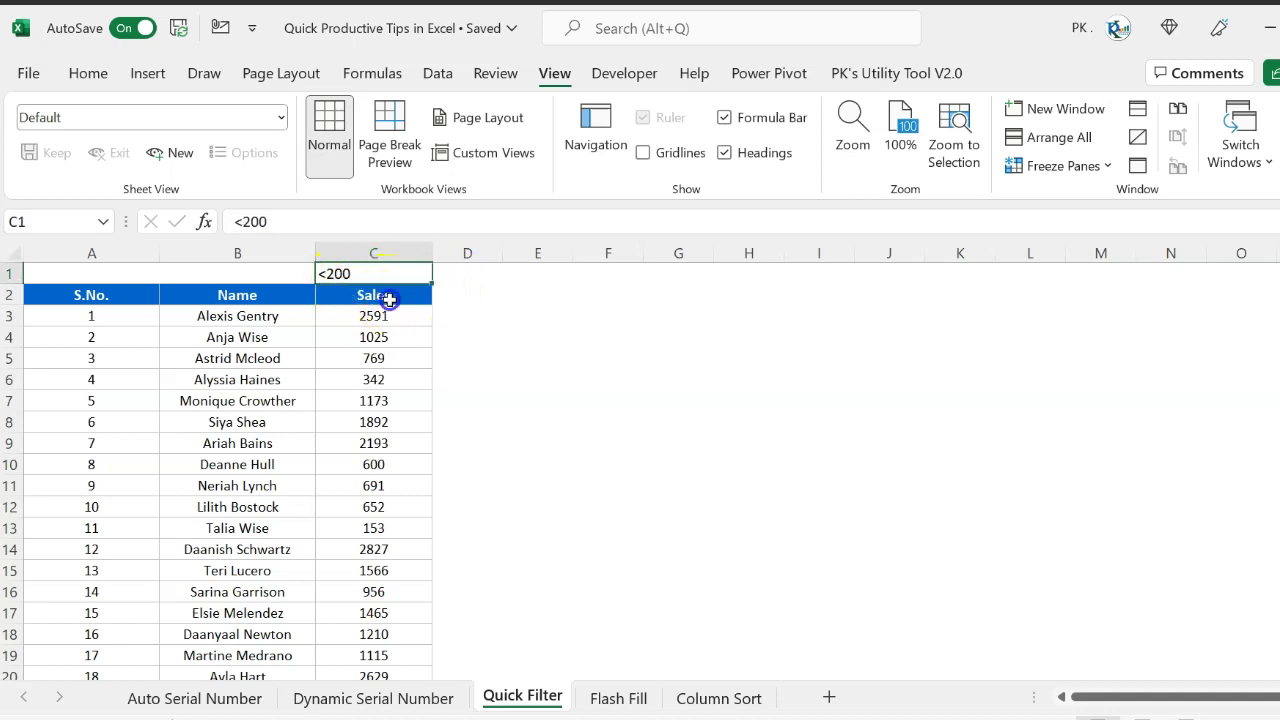
click(391, 296)
scroll(409, 340, down, 7)
scroll(409, 357, up, 3)
Enter a <500 criterion in C22, then delete it again
click(369, 465)
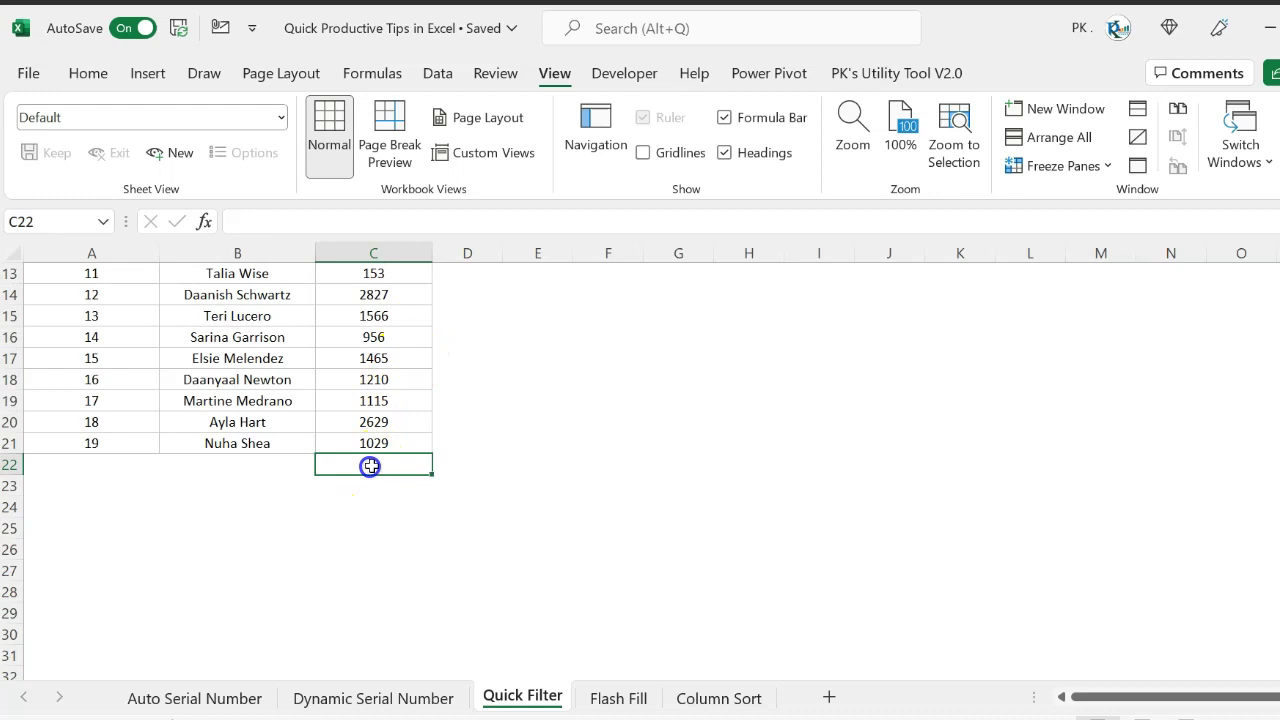
text(<)
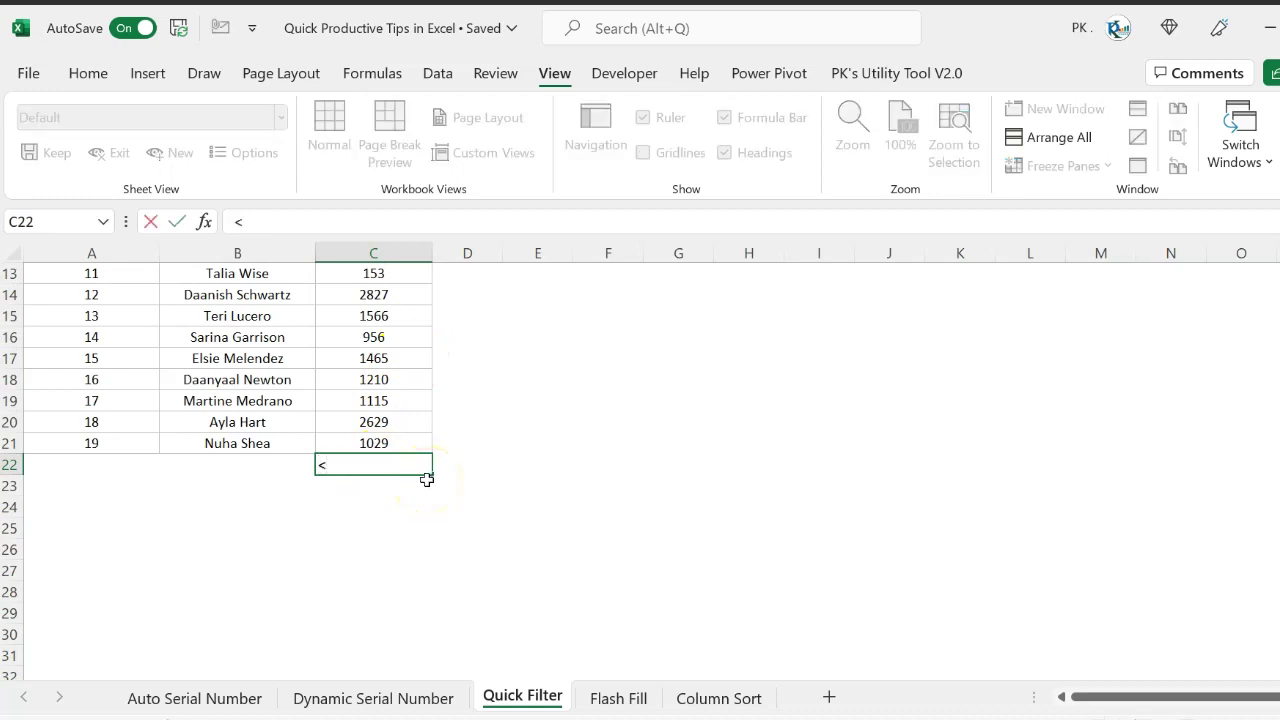
key(Return)
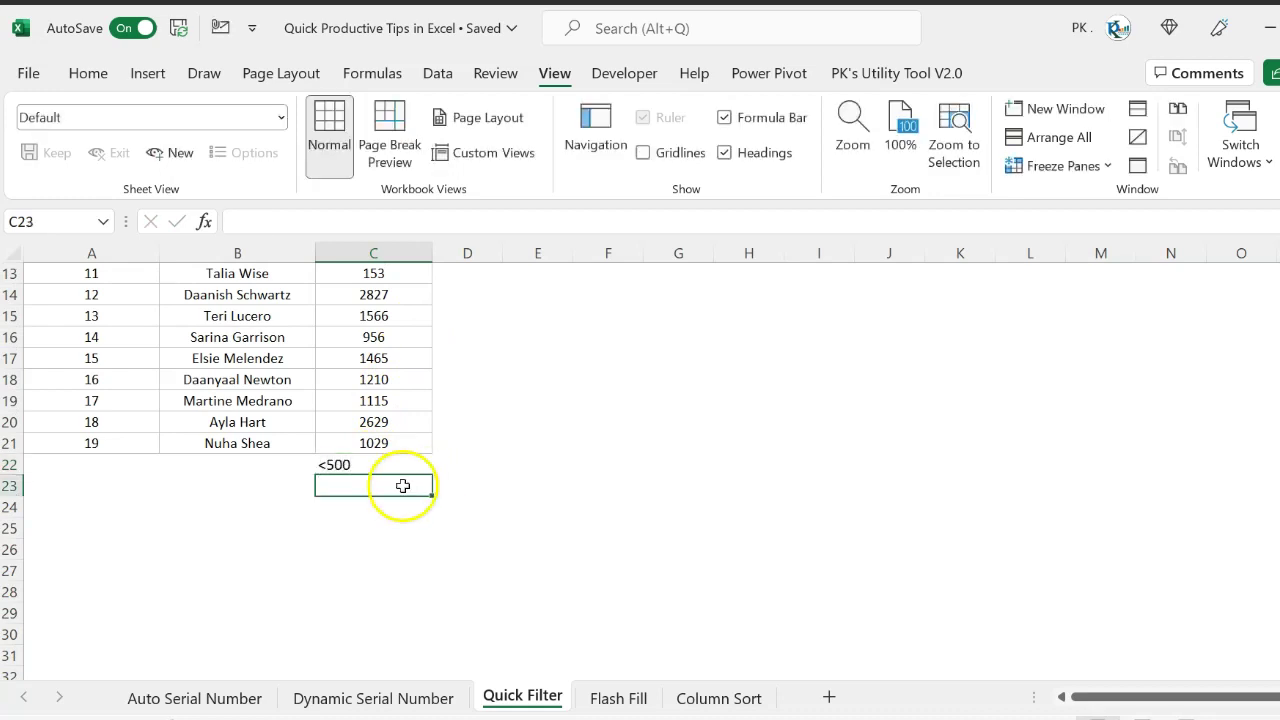
click(399, 461)
key(Delete)
scroll(399, 459, up, 4)
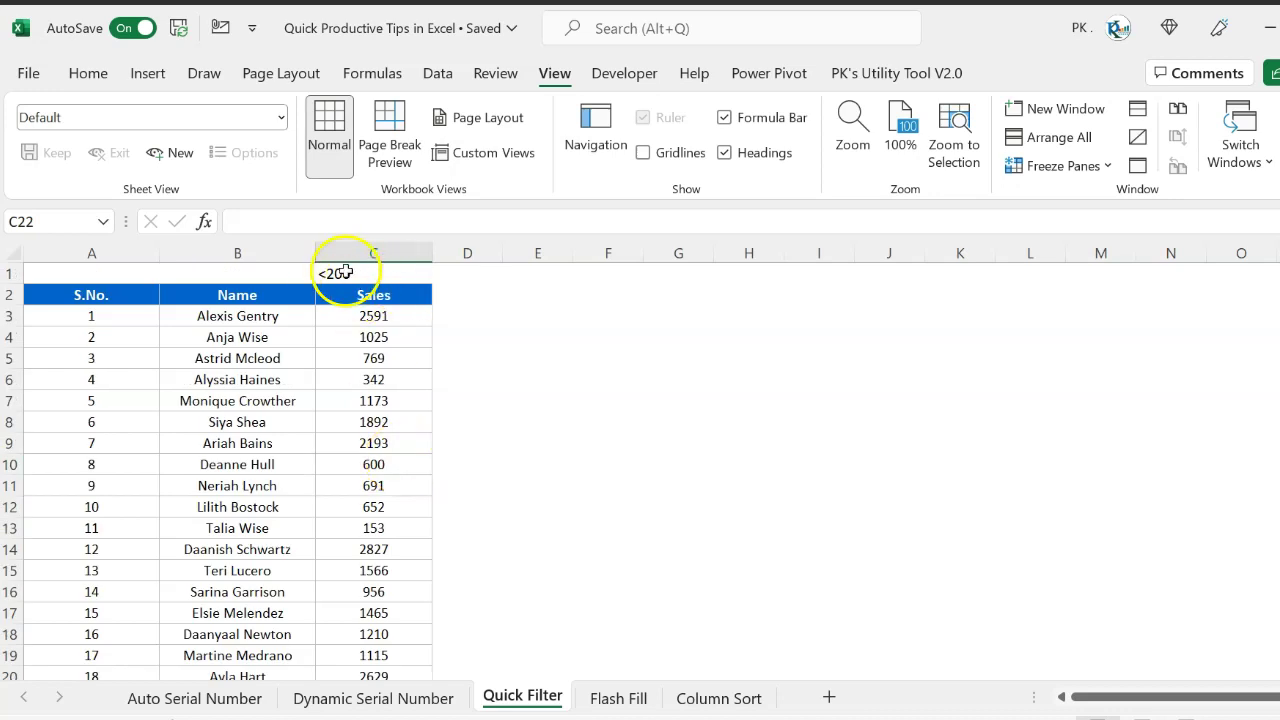
Filter Sales by the <200 cell value, leaving only the 153 row
click(365, 274)
right_click(365, 274)
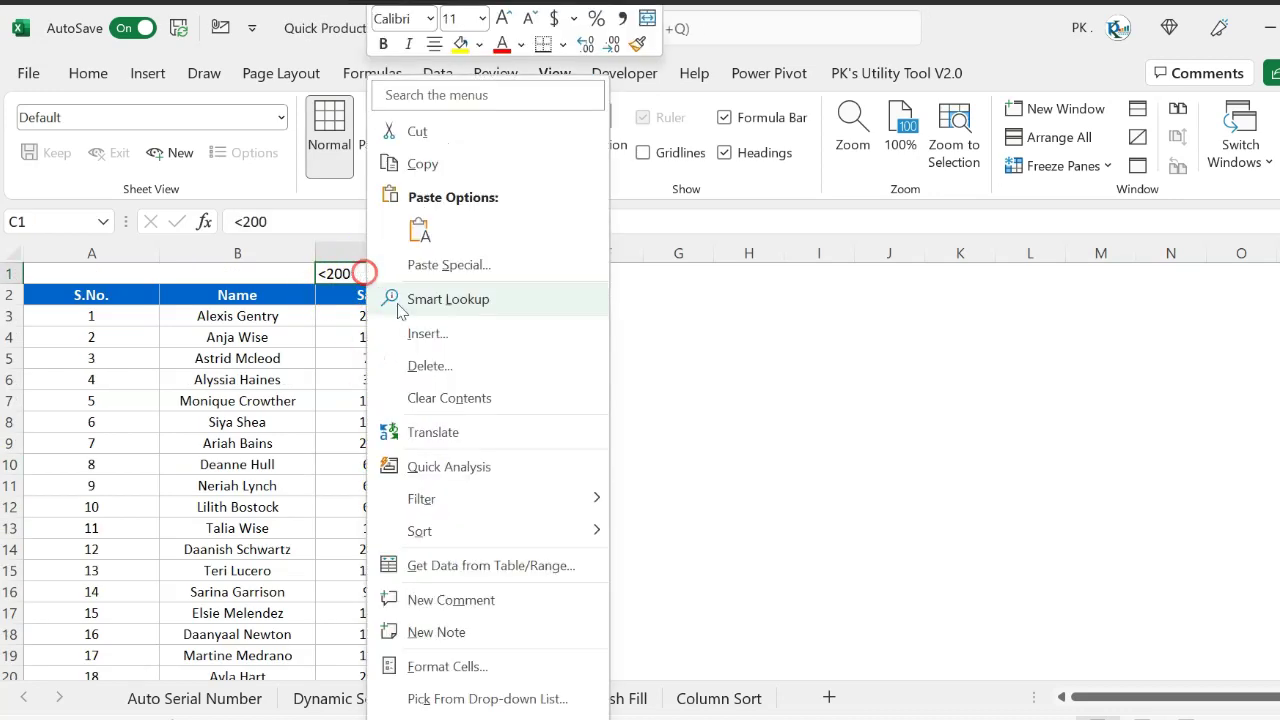
mouse_move(489, 511)
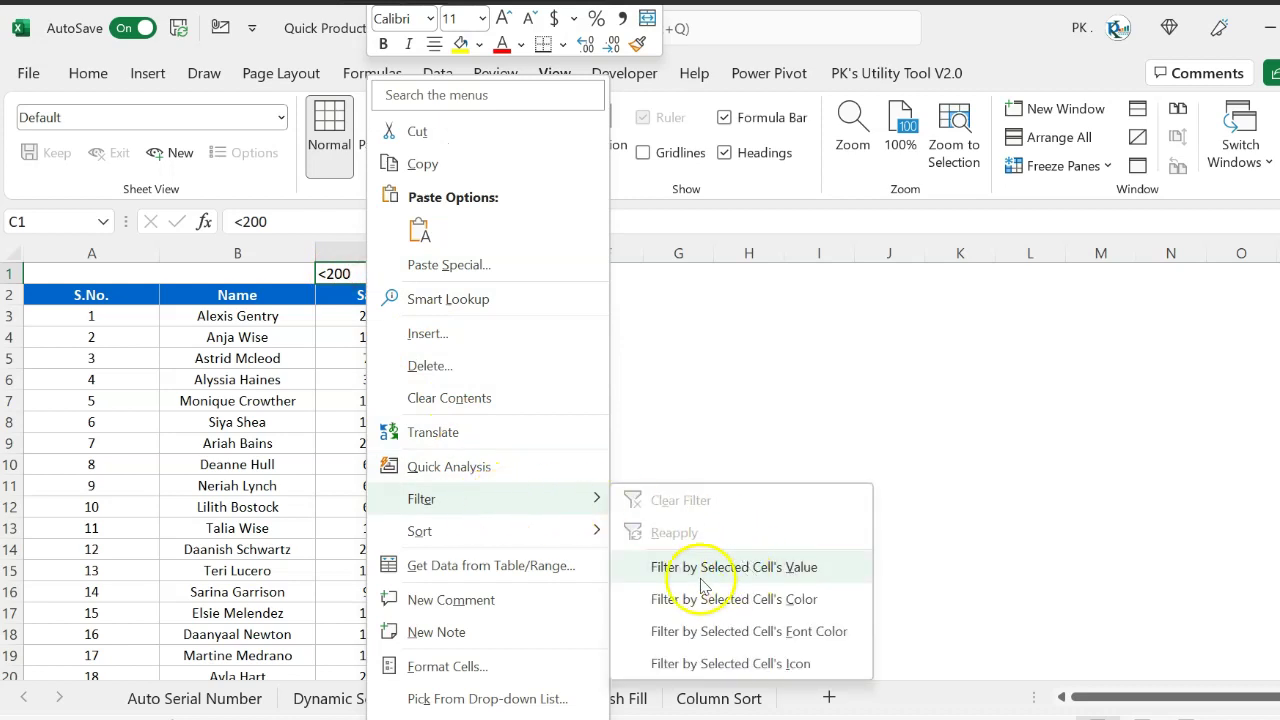
click(800, 575)
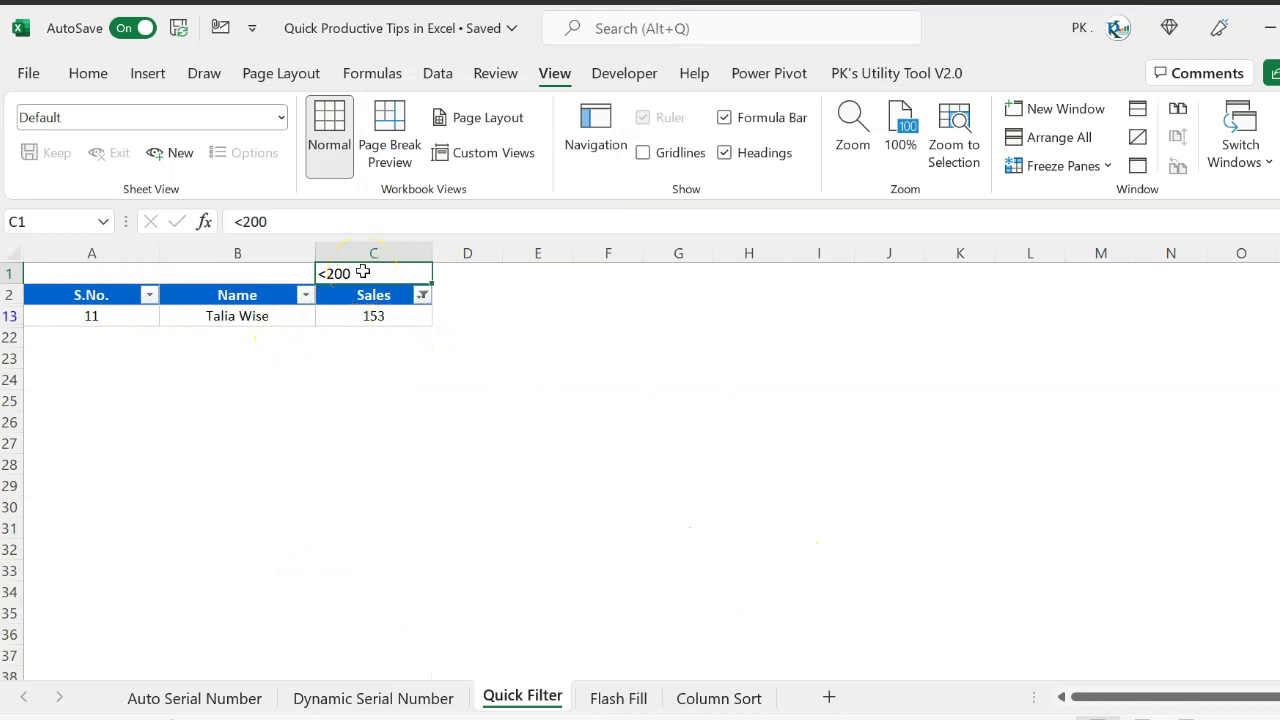
key(Left)
Clear the Sales filter and move below the last name
key(Down)
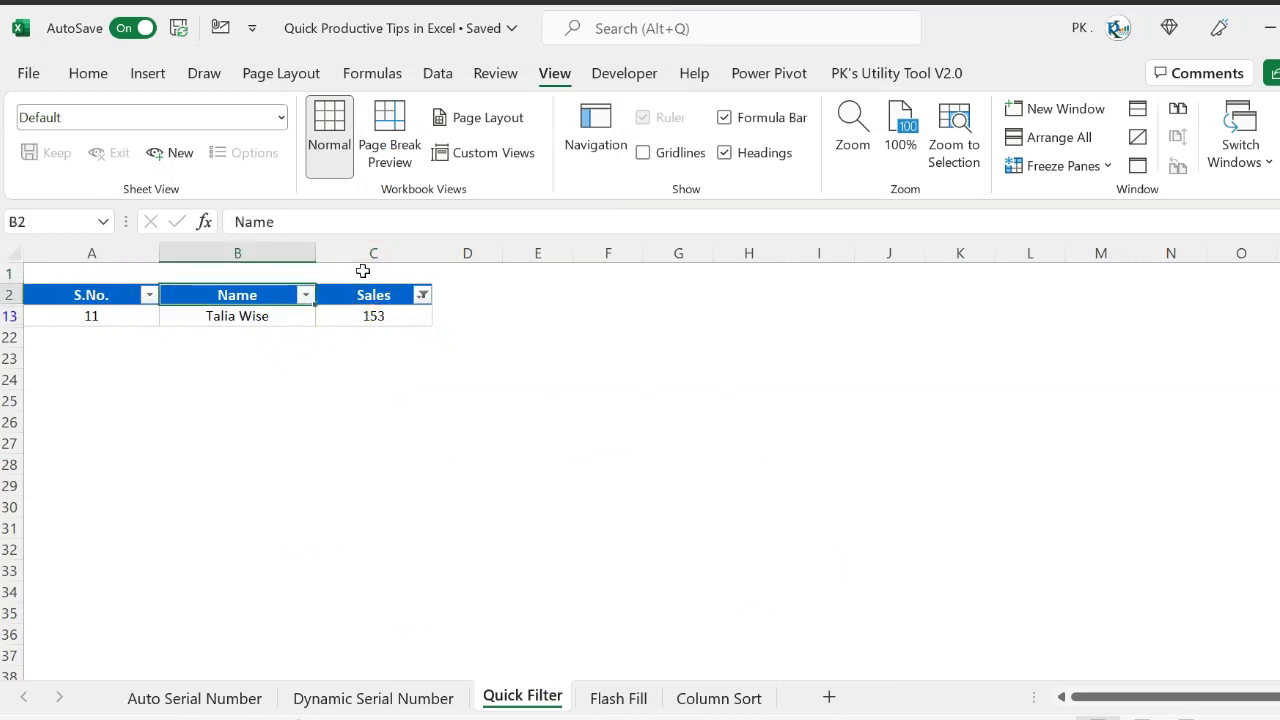
key(ctrl+shift+l)
key(ctrl+Down)
key(Down)
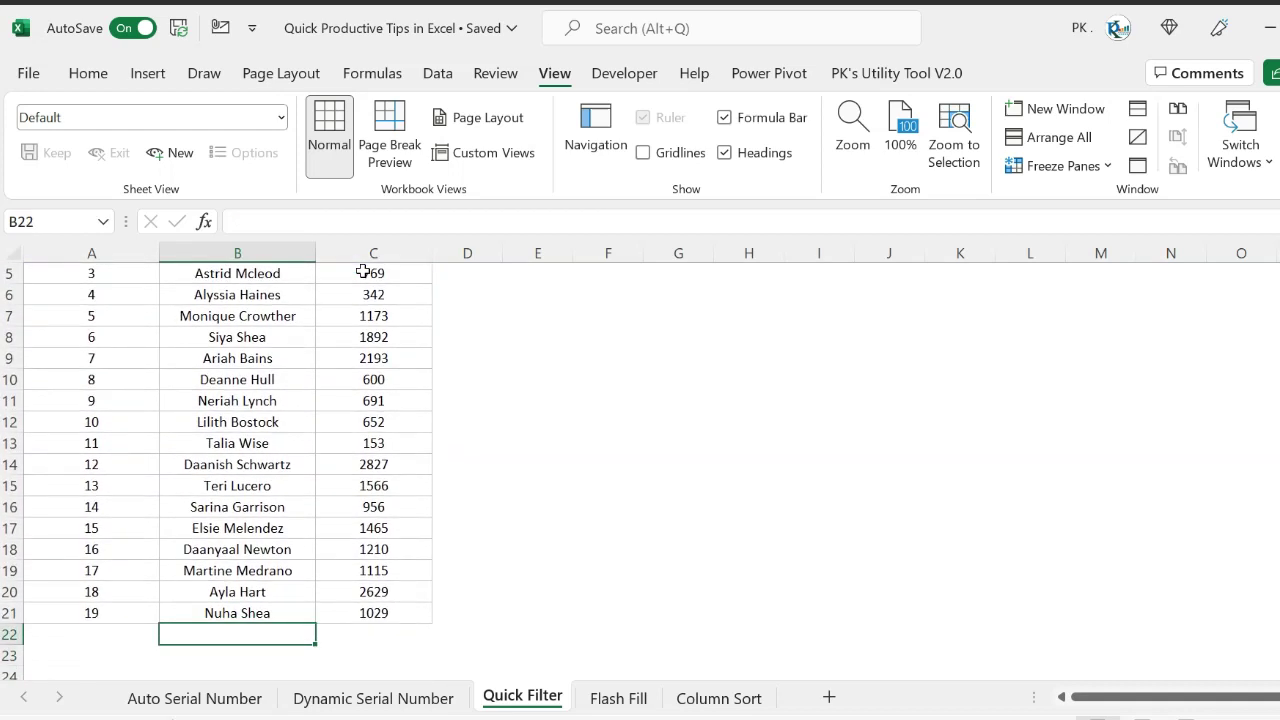
Enter the wildcard pattern *Wise in B22
click(273, 458)
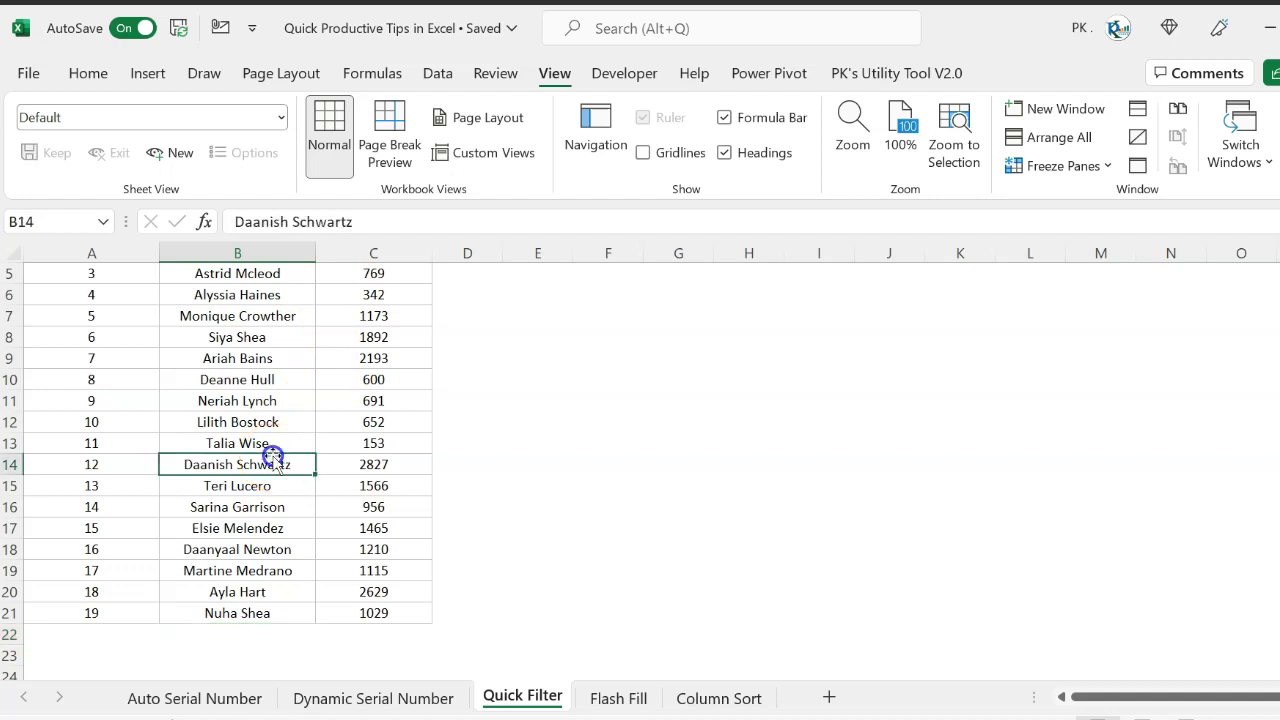
click(236, 443)
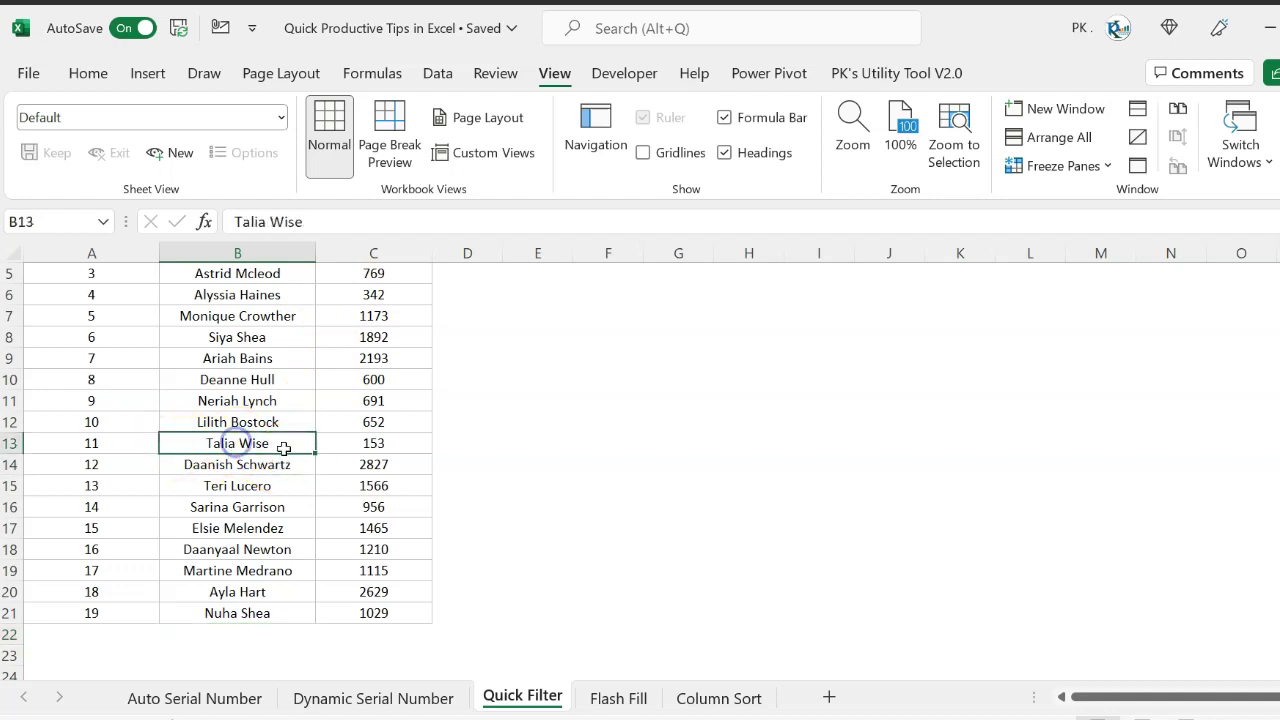
click(250, 633)
scroll(265, 651, up, 1)
text(*)
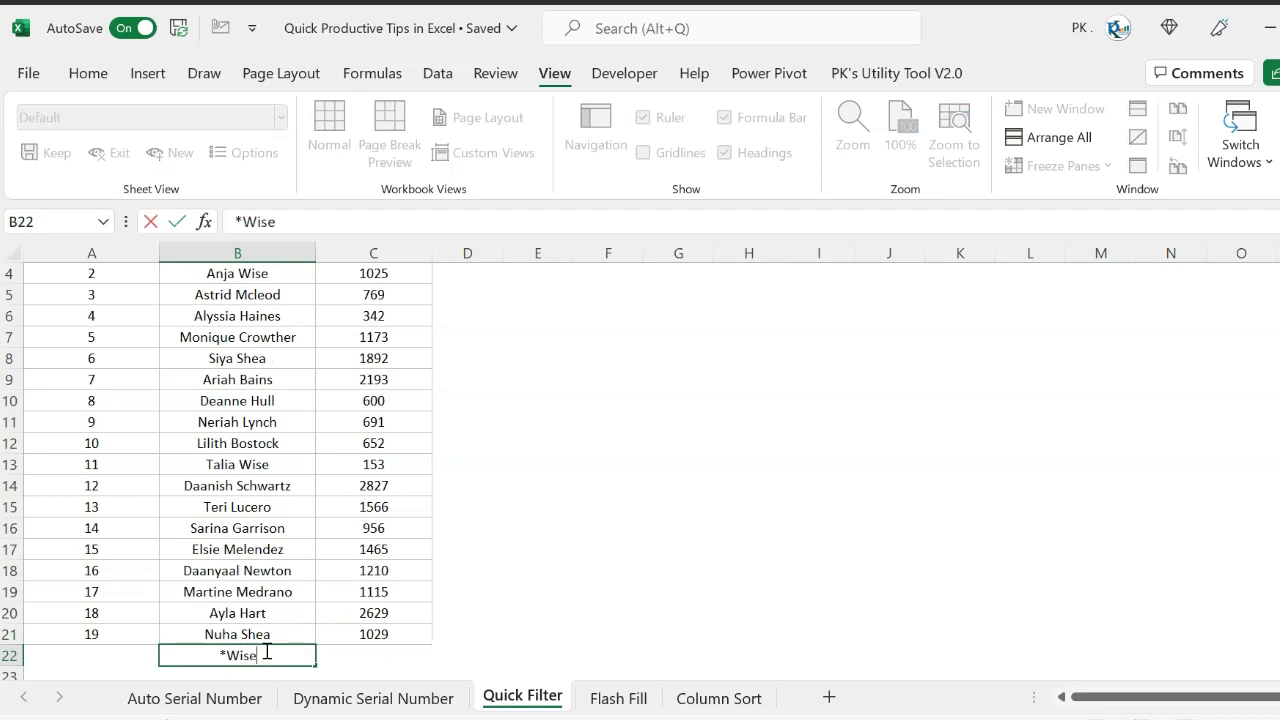
key(ctrl+Return)
scroll(265, 651, down, 1)
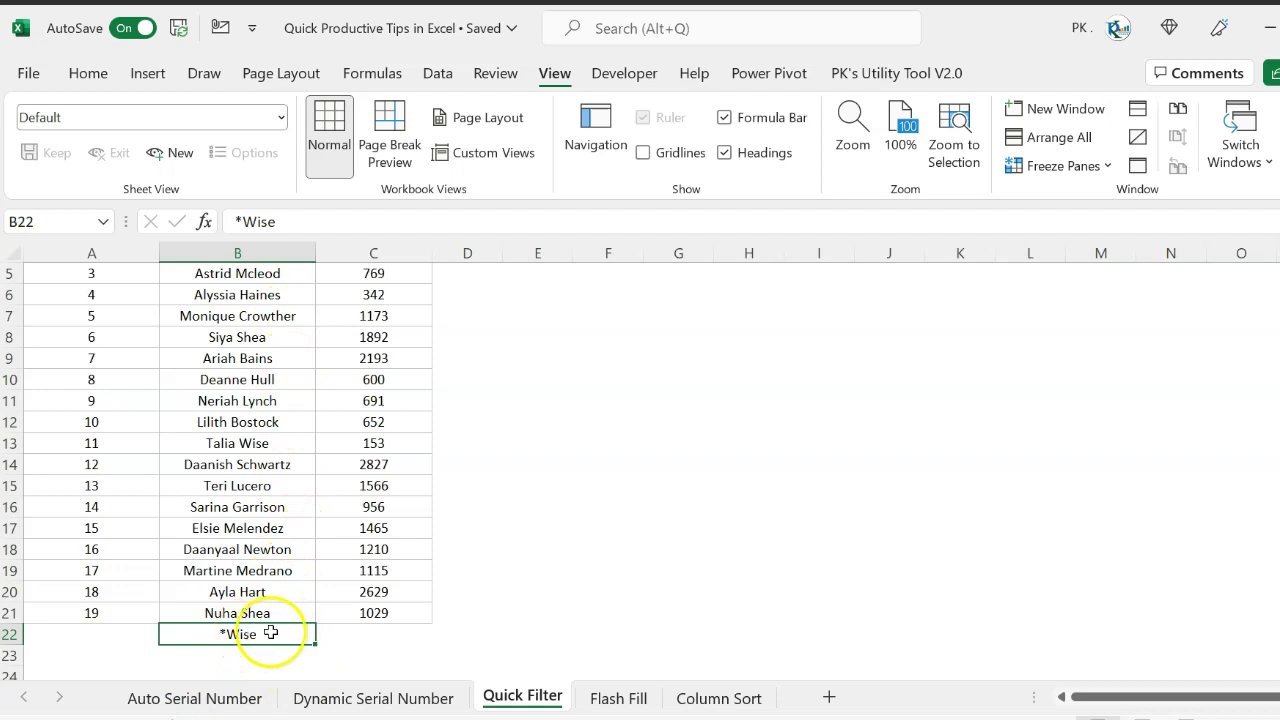
Filter the names by B22's *Wise value
right_click(258, 634)
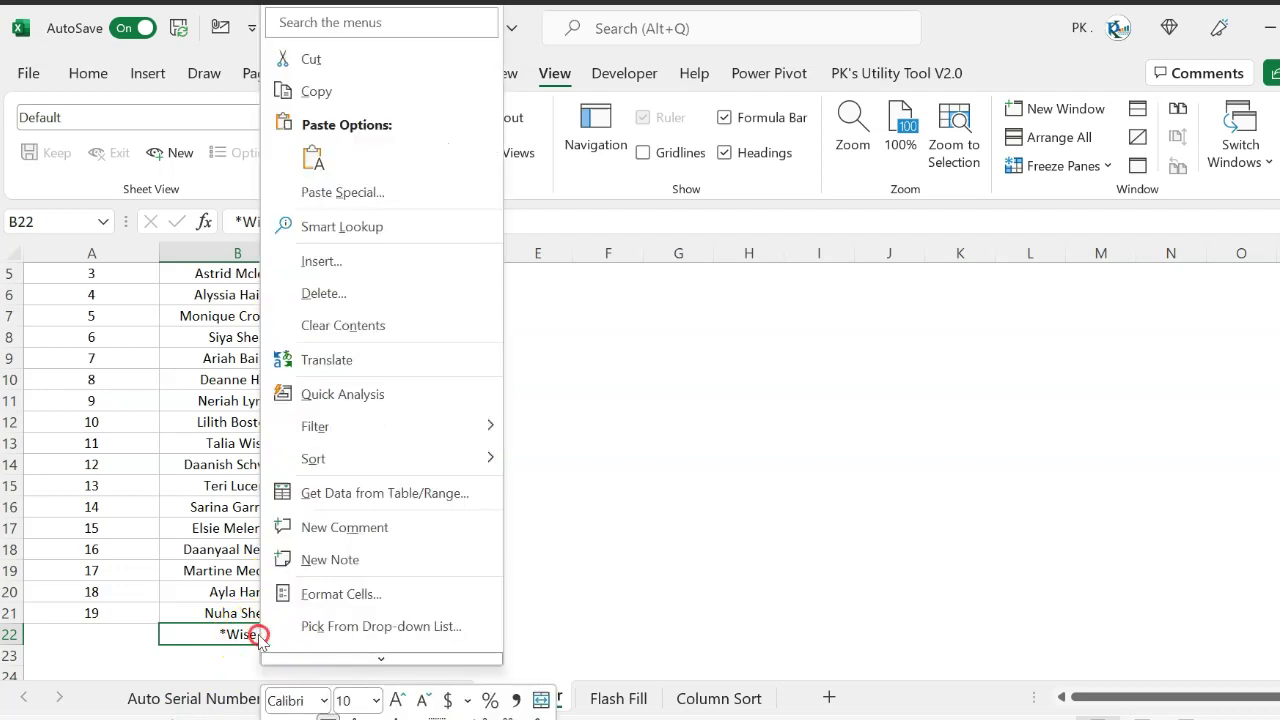
mouse_move(352, 429)
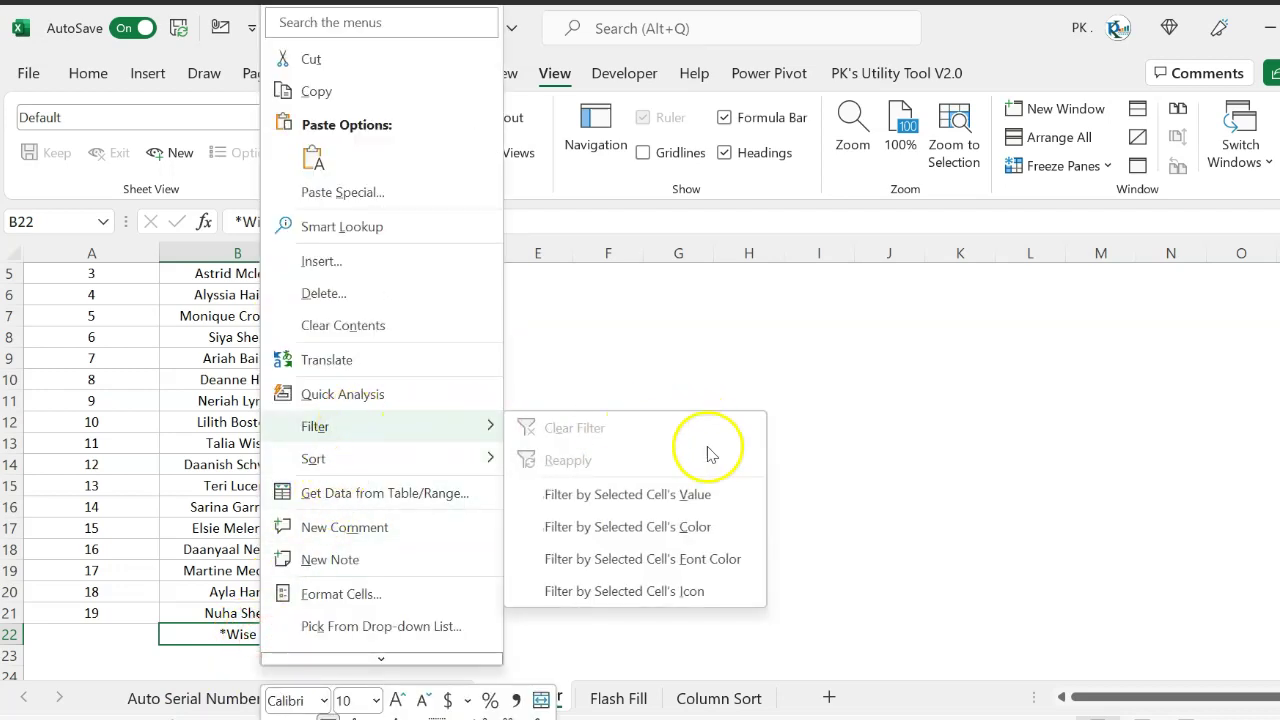
click(650, 494)
Remove the *Wise filter so every sales row shows again
scroll(566, 539, up, 3)
drag(263, 316, 258, 336)
click(264, 357)
key(ctrl+shift+l)
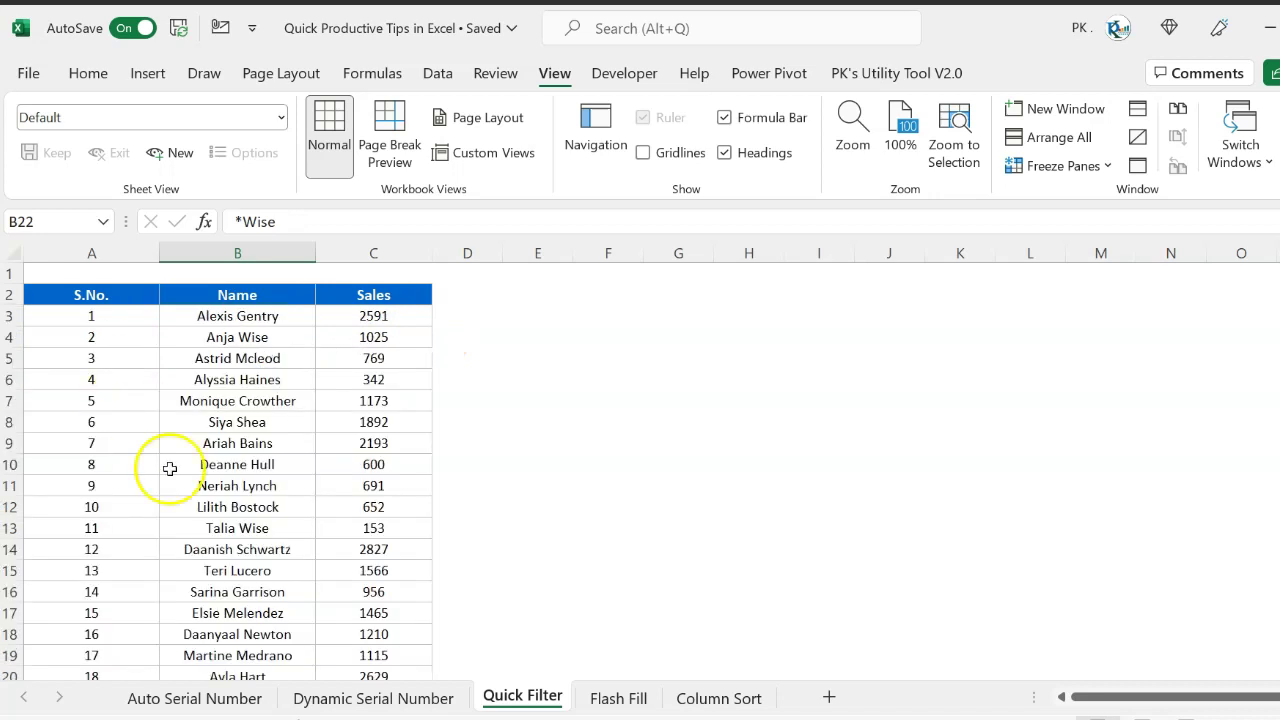
Enter the pattern A* in B22 and filter the names by that cell's value
scroll(294, 486, down, 6)
scroll(294, 400, up, 1)
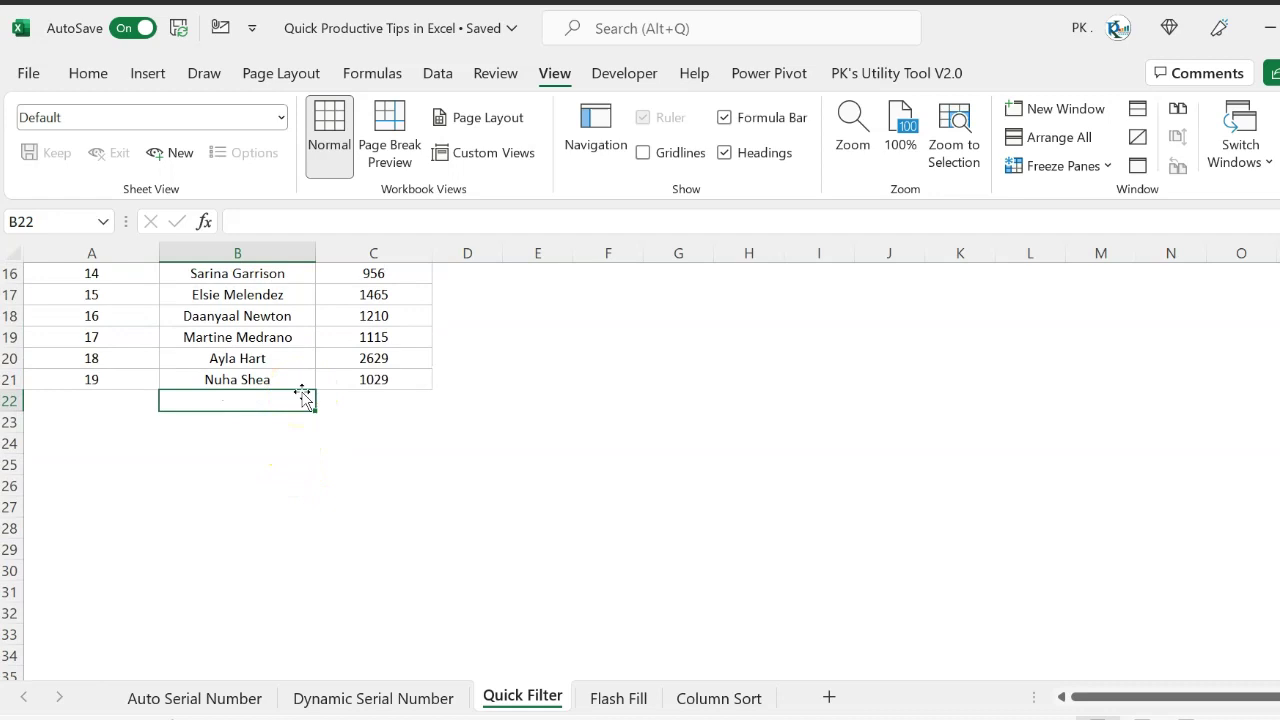
text(A*)
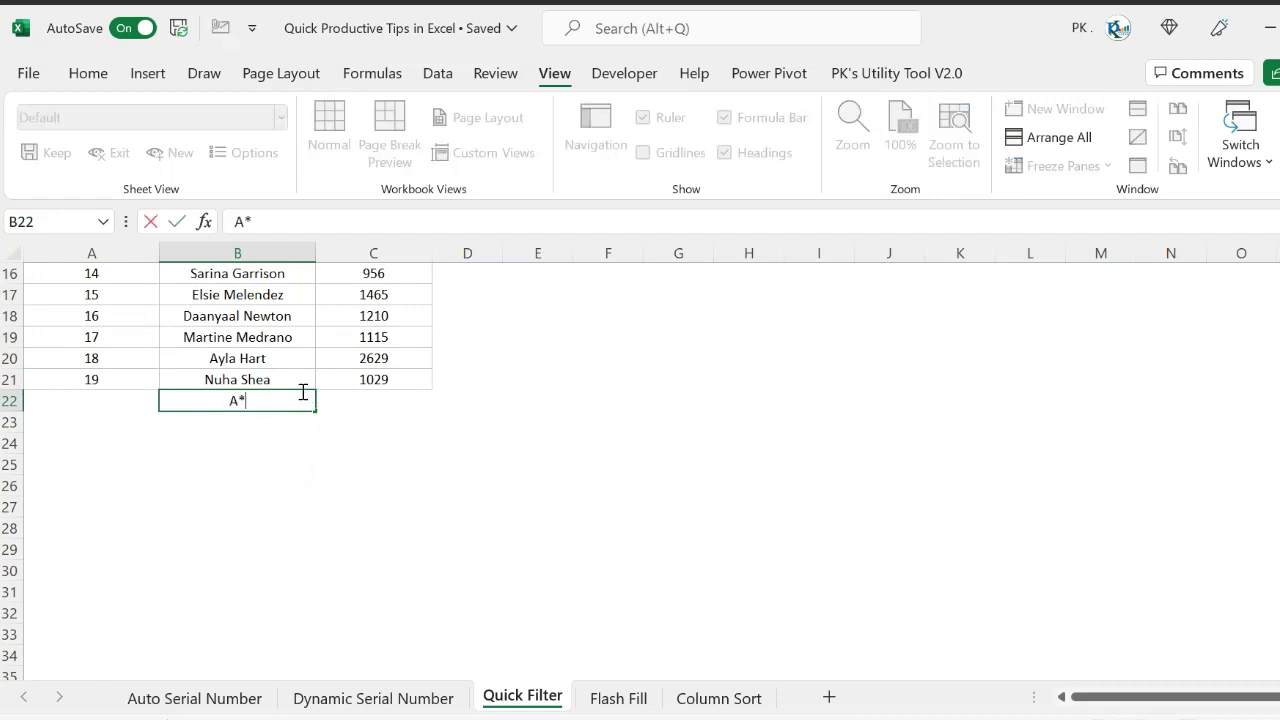
key(Return)
click(270, 396)
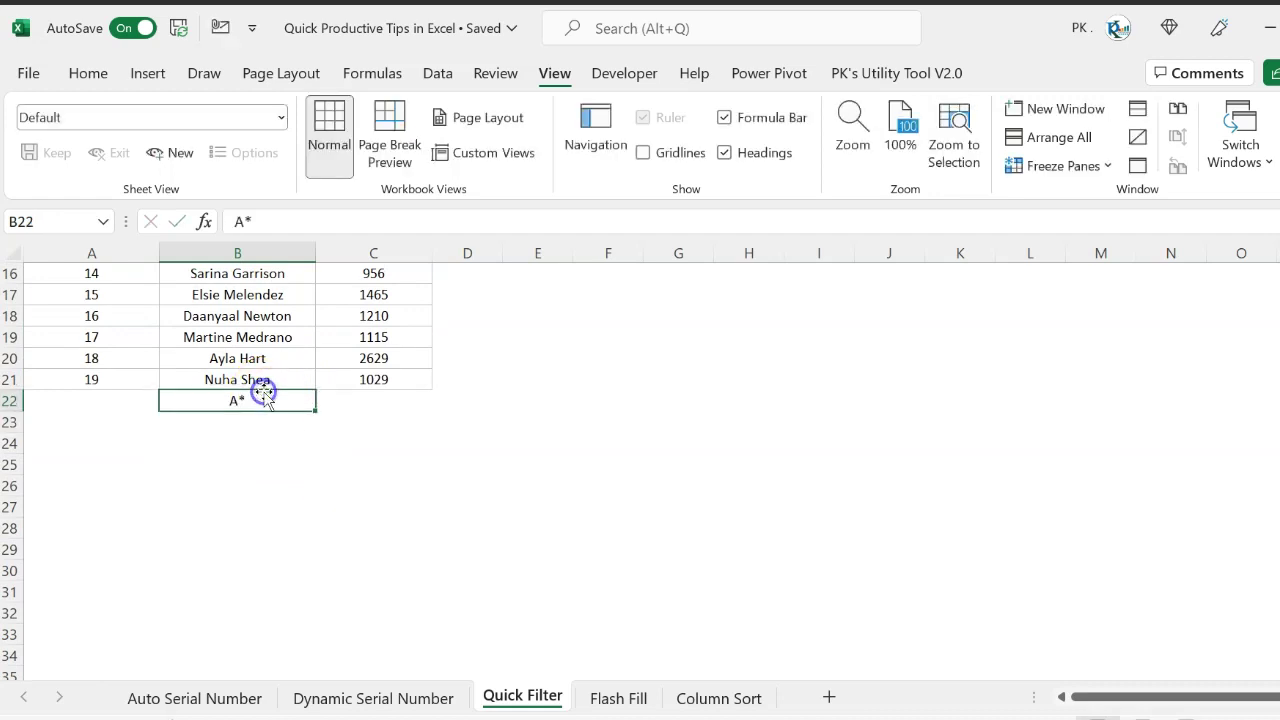
right_click(263, 390)
mouse_move(369, 431)
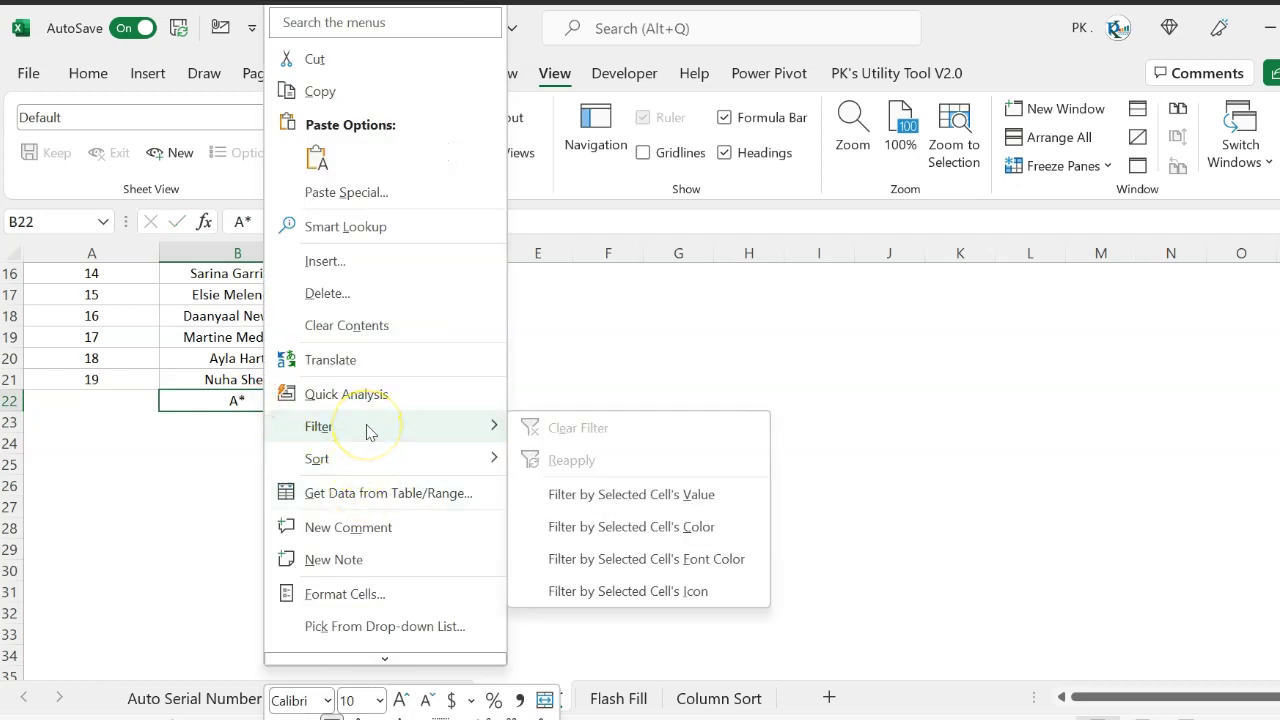
click(695, 500)
Clear B22 and switch off the filter so the full sales list returns
scroll(491, 554, up, 3)
drag(262, 316, 244, 422)
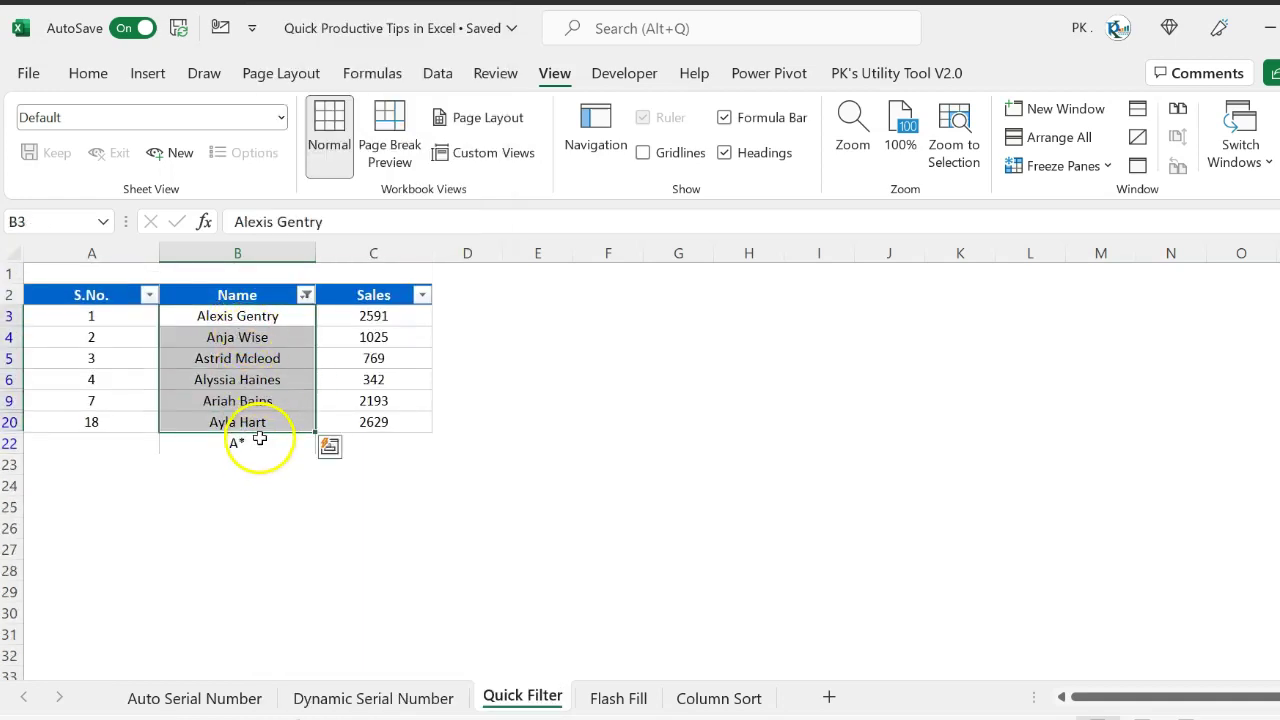
click(259, 440)
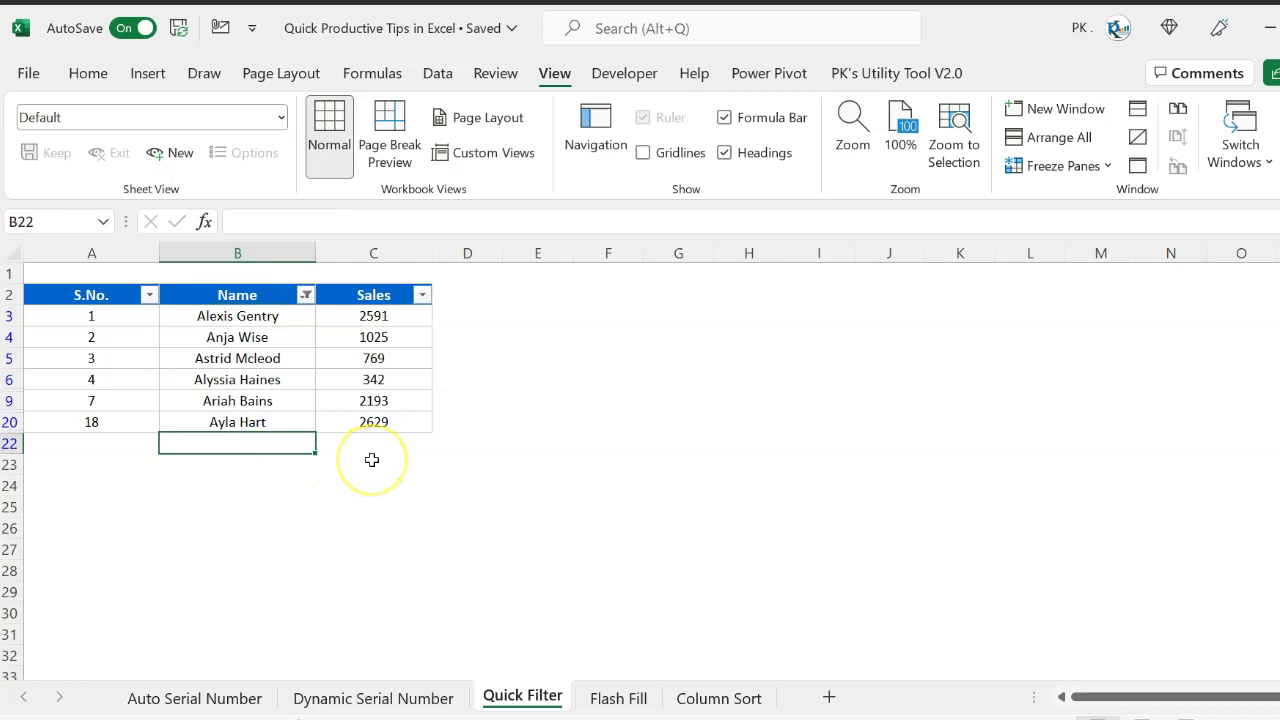
key(ctrl+shift+semicolon)
key(Escape)
key(ctrl+shift+l)
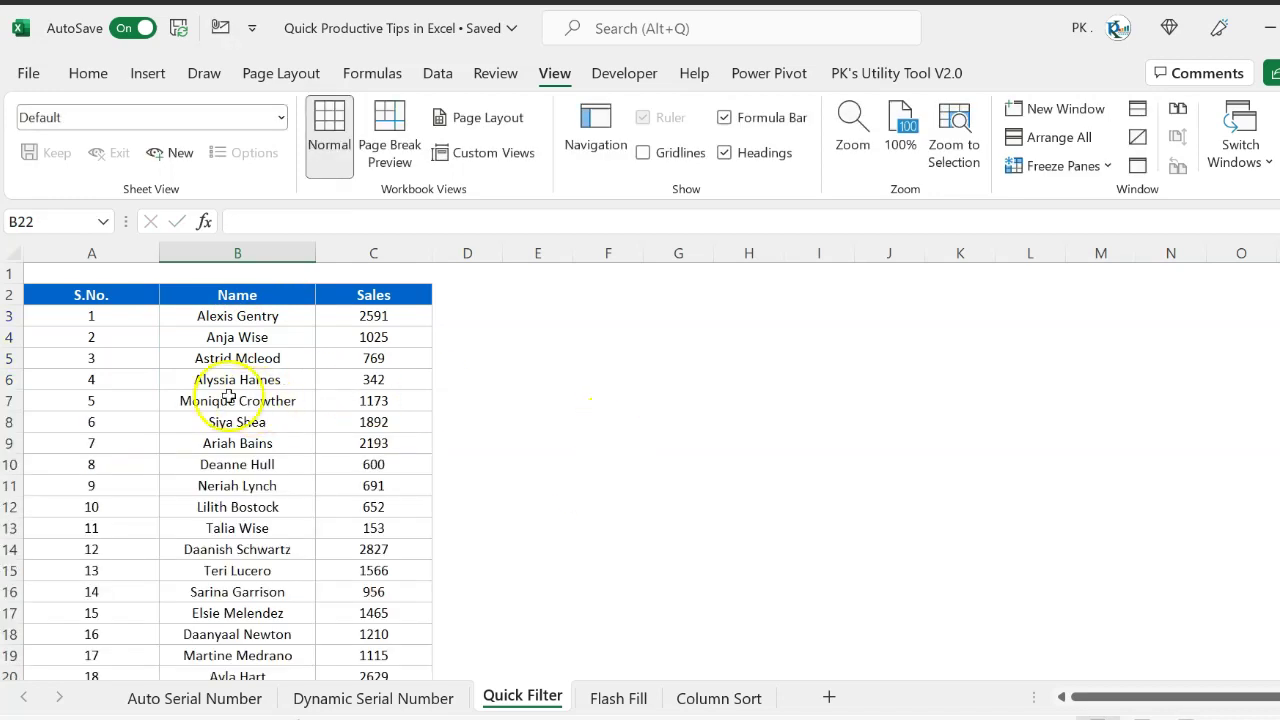
click(231, 357)
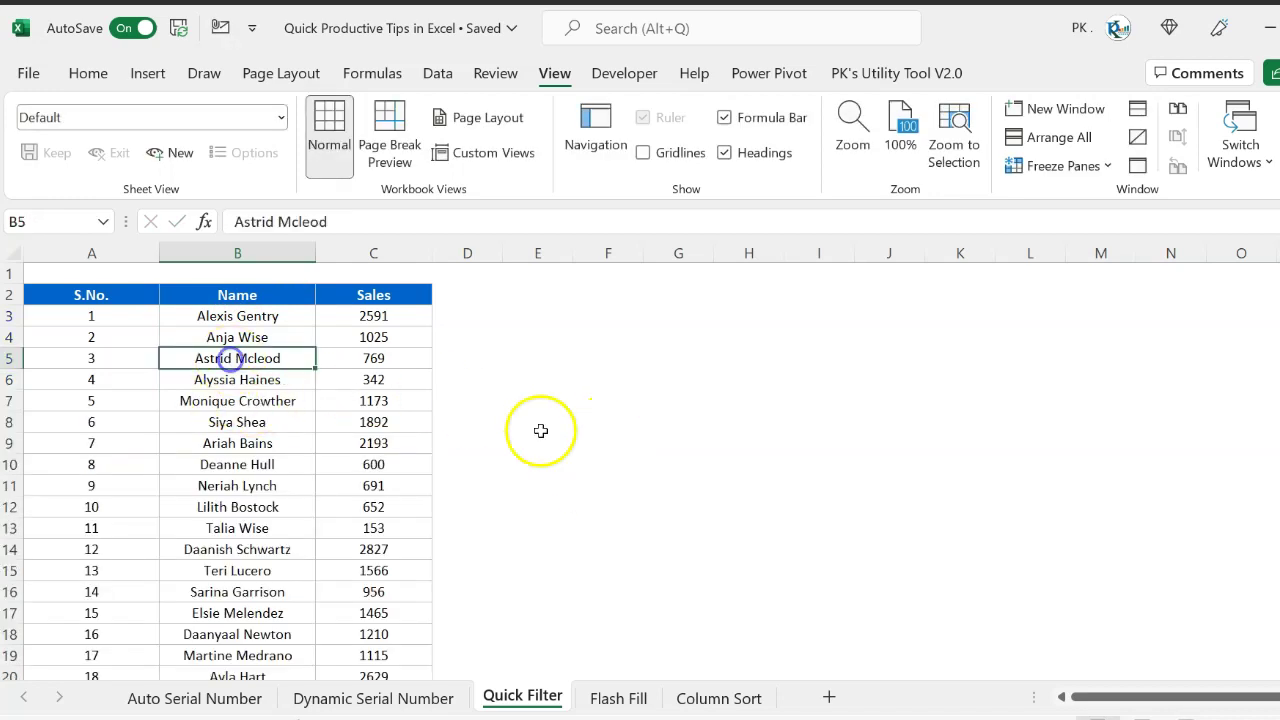
click(634, 706)
Insert three blank columns at column B, before Sales
click(297, 308)
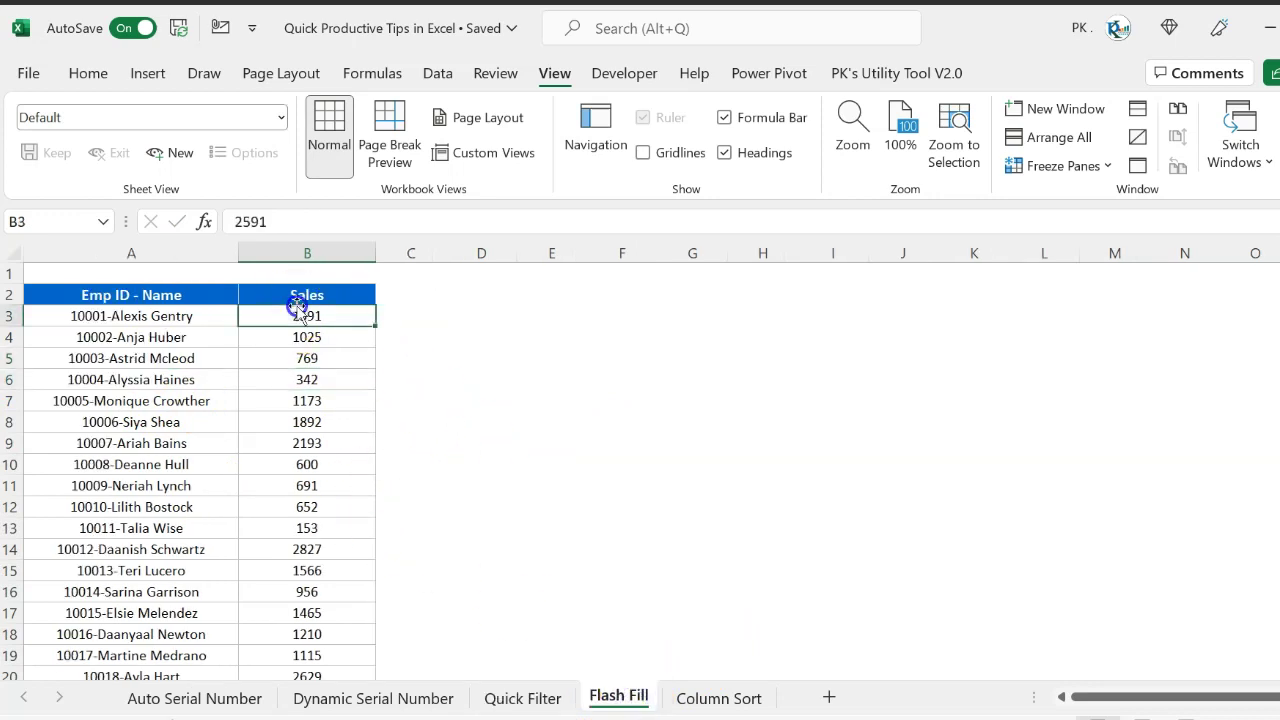
click(113, 296)
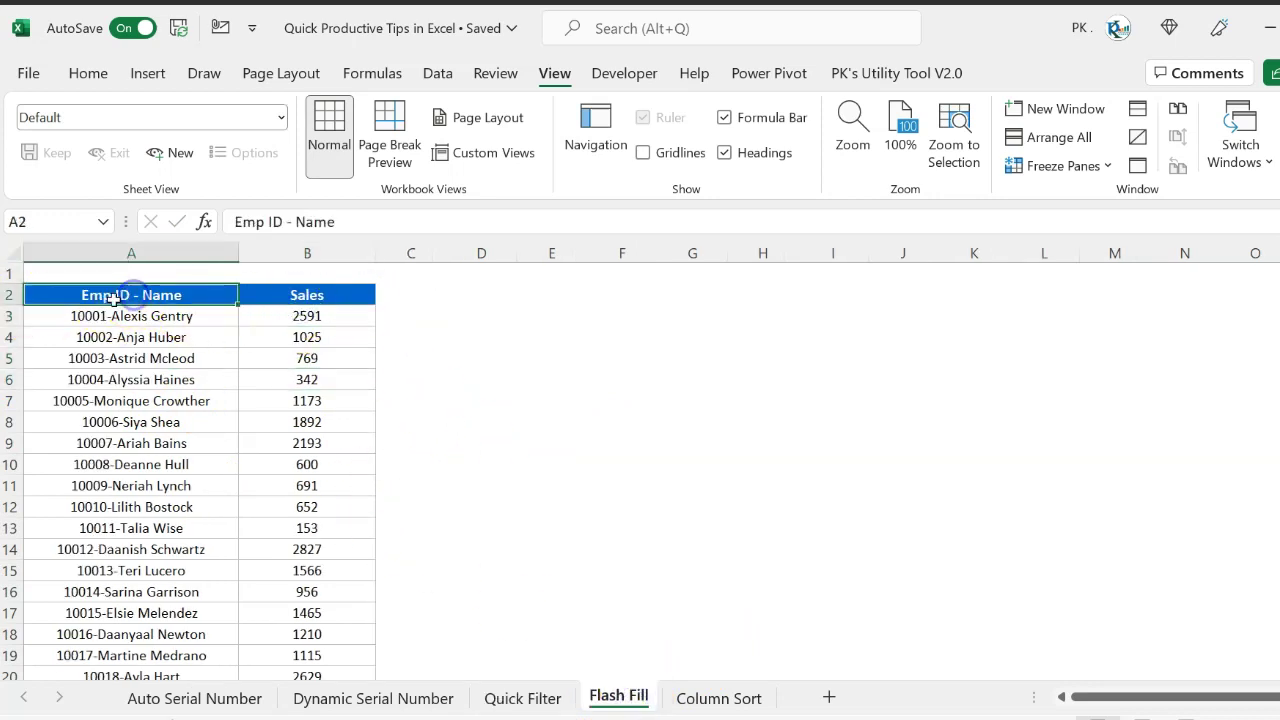
click(302, 300)
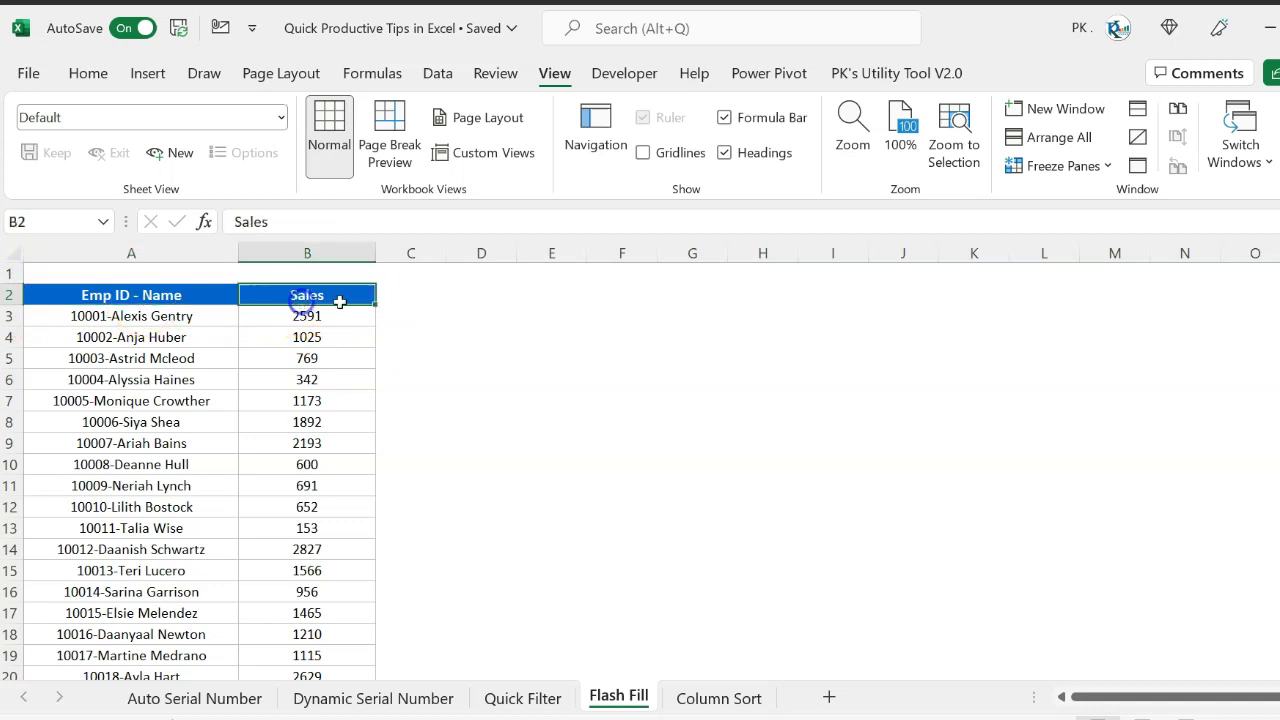
click(334, 254)
right_click(334, 254)
click(420, 480)
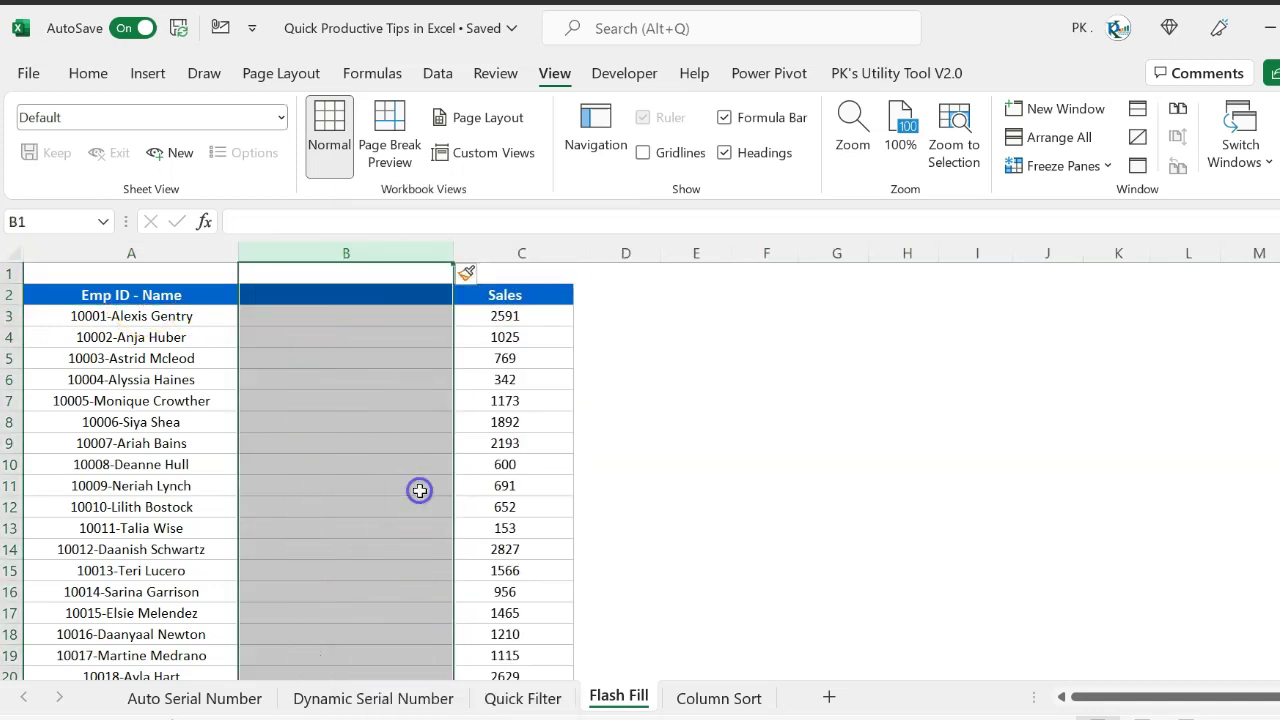
key(F4)
key(F4)
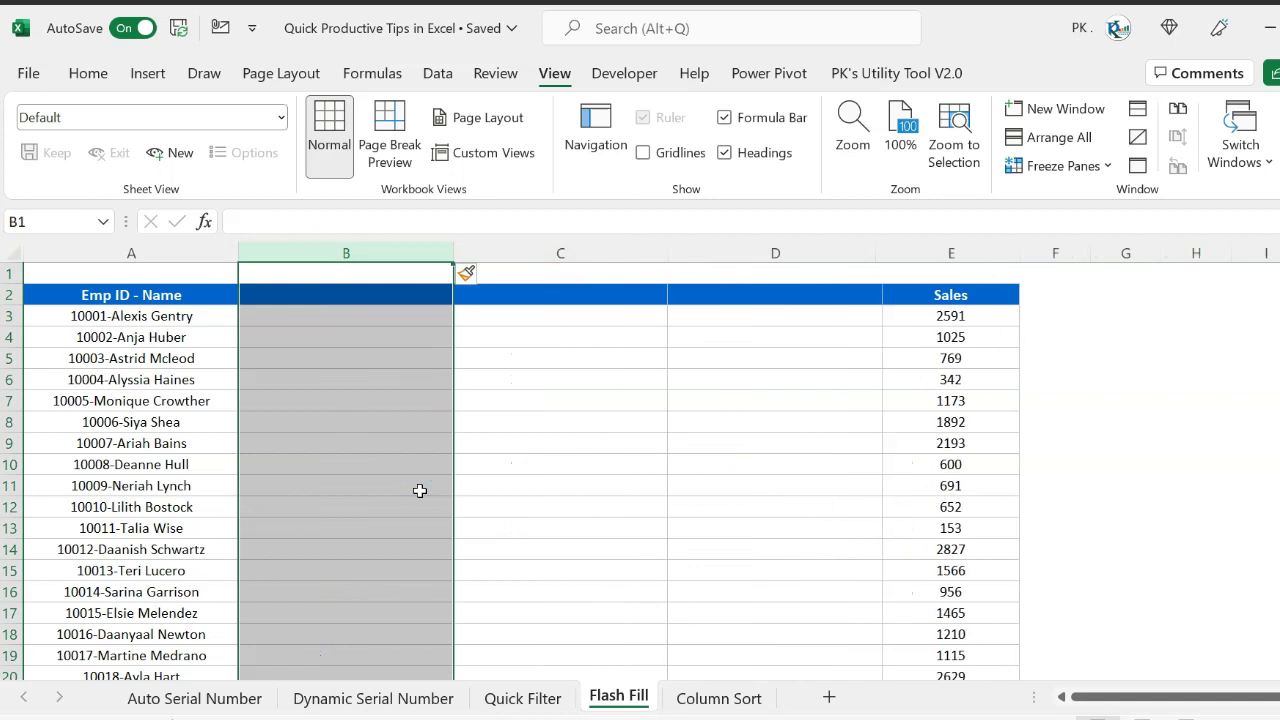
key(Down)
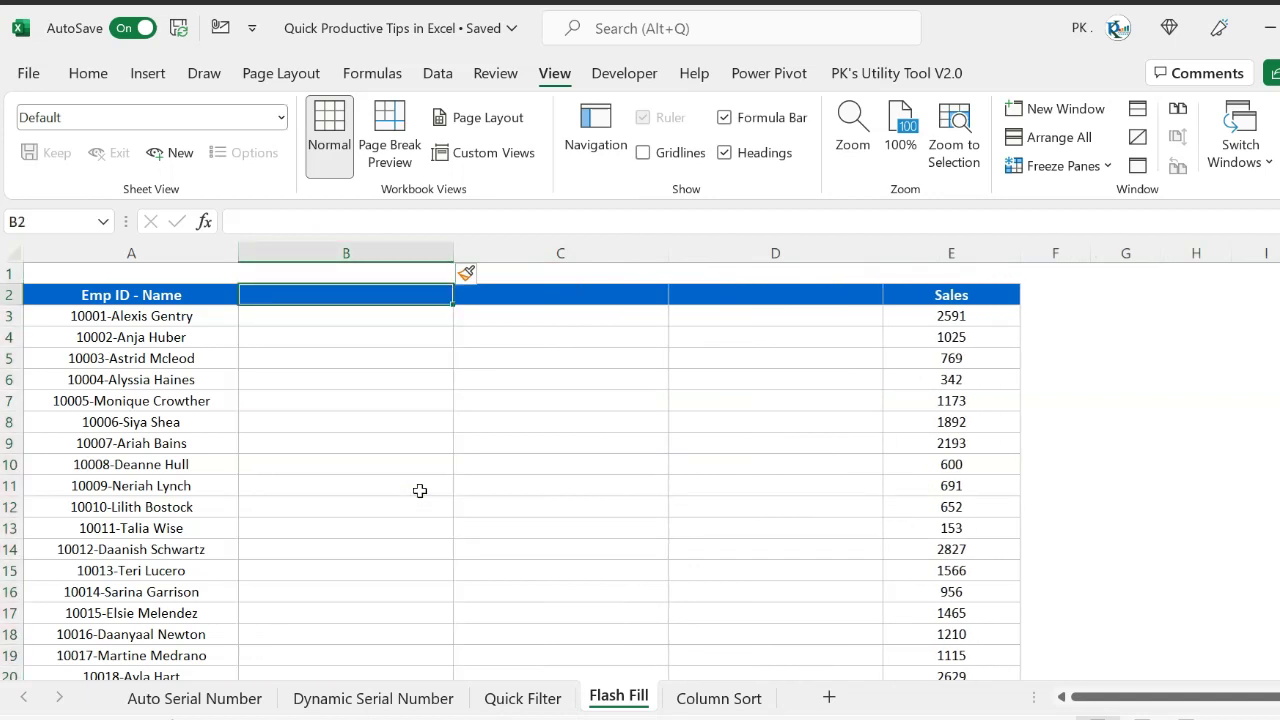
Enter the header Emp ID in B2 and the first ID 10001 in B3
text(Emp ID)
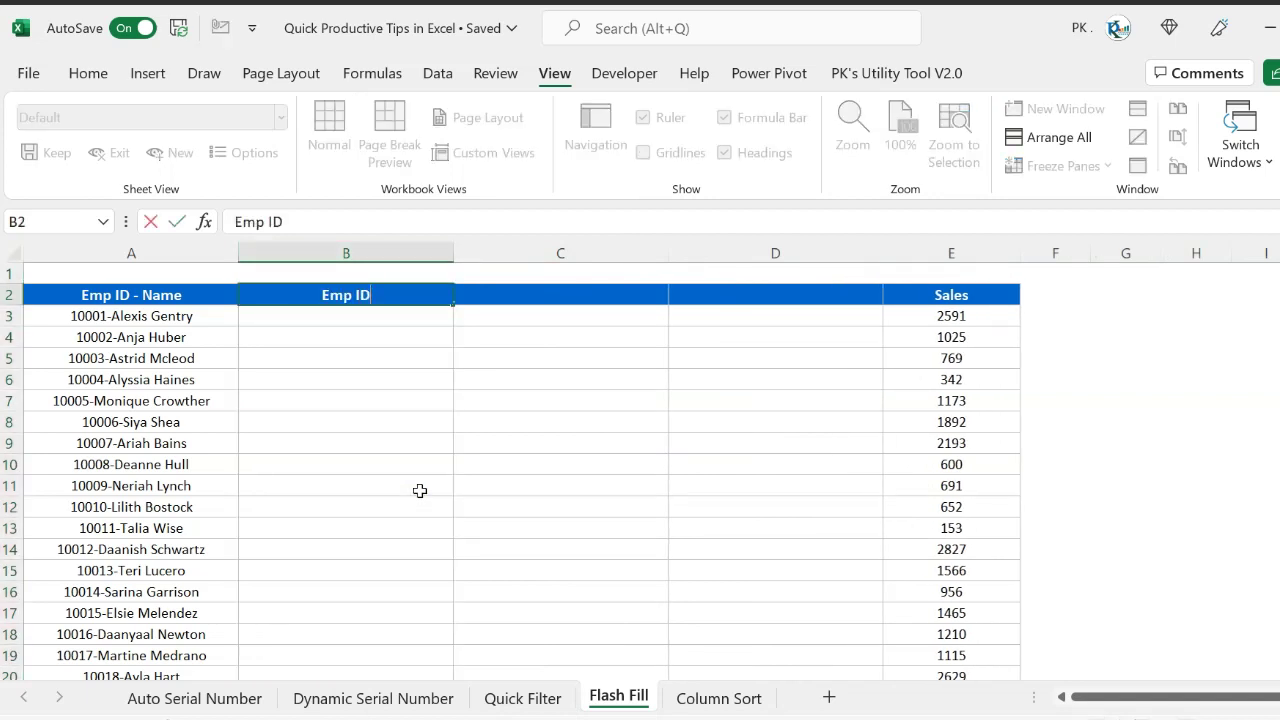
key(Return)
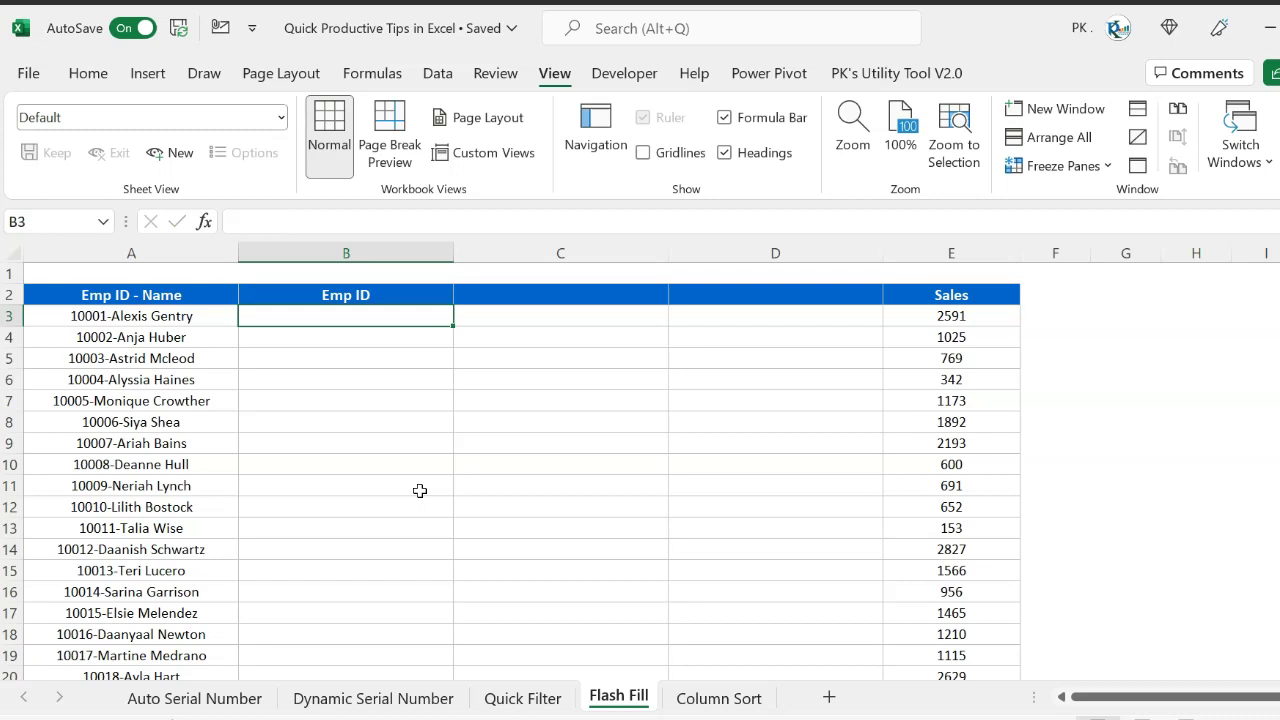
text(10001)
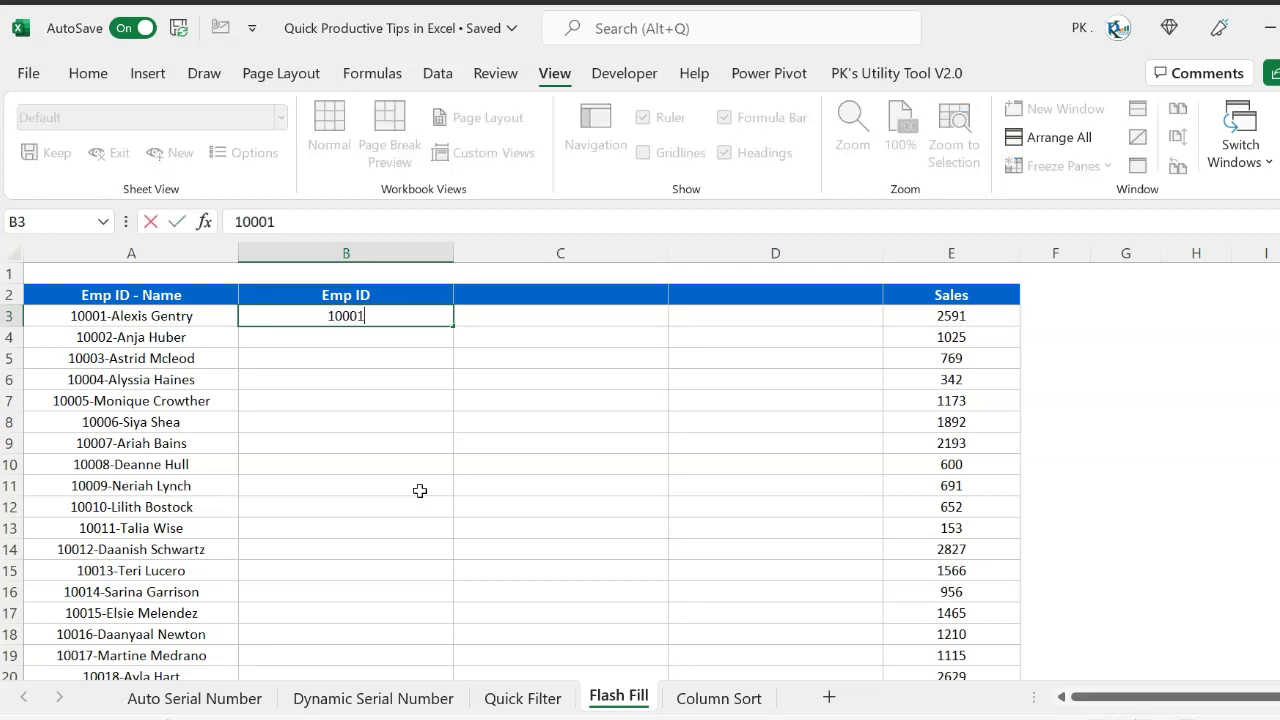
key(Return)
Flash Fill the remaining Emp IDs from B4 down, extracted from Emp ID - Name
click(61, 325)
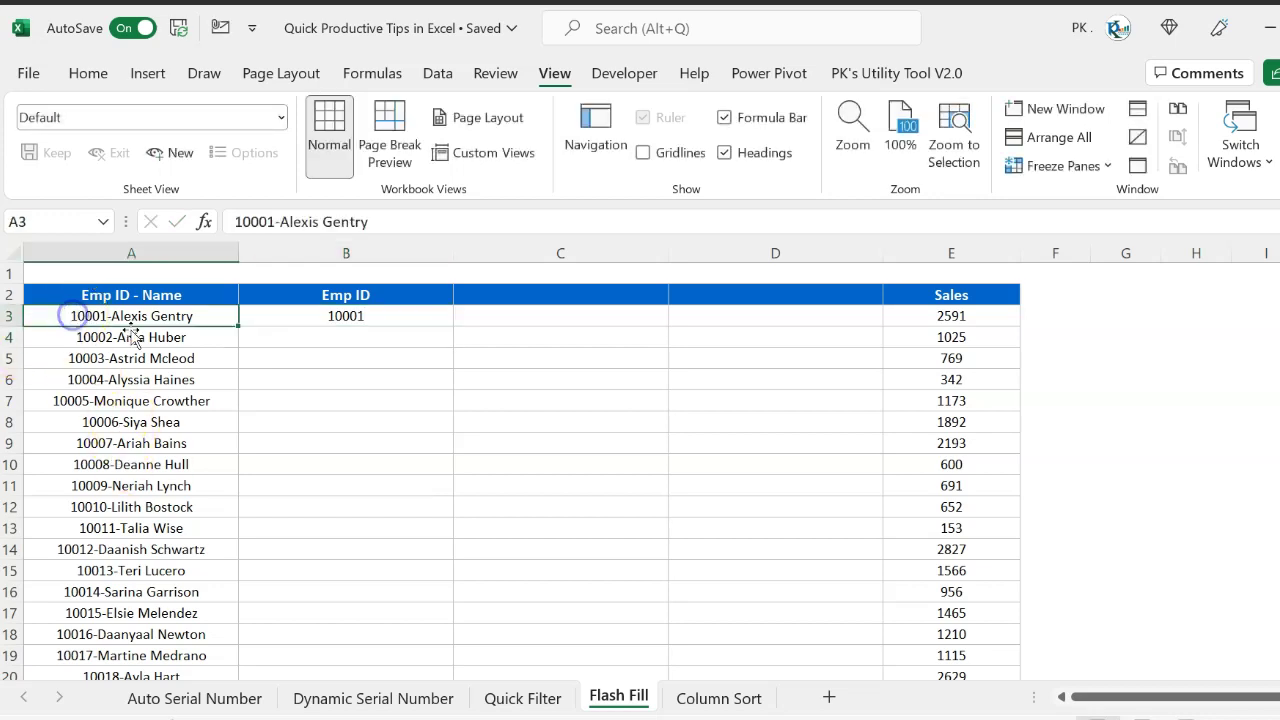
click(347, 339)
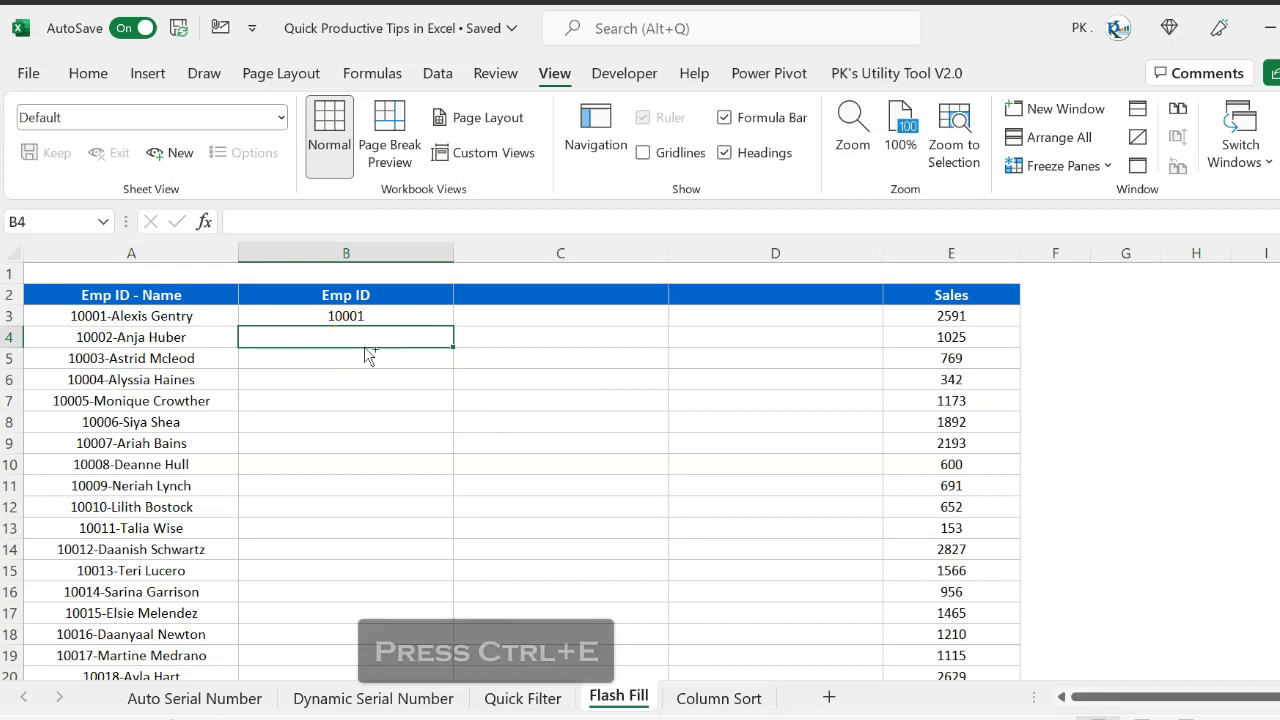
key(ctrl+e)
drag(370, 315, 391, 612)
scroll(180, 590, down, 2)
scroll(280, 575, up, 2)
drag(375, 322, 383, 608)
click(581, 294)
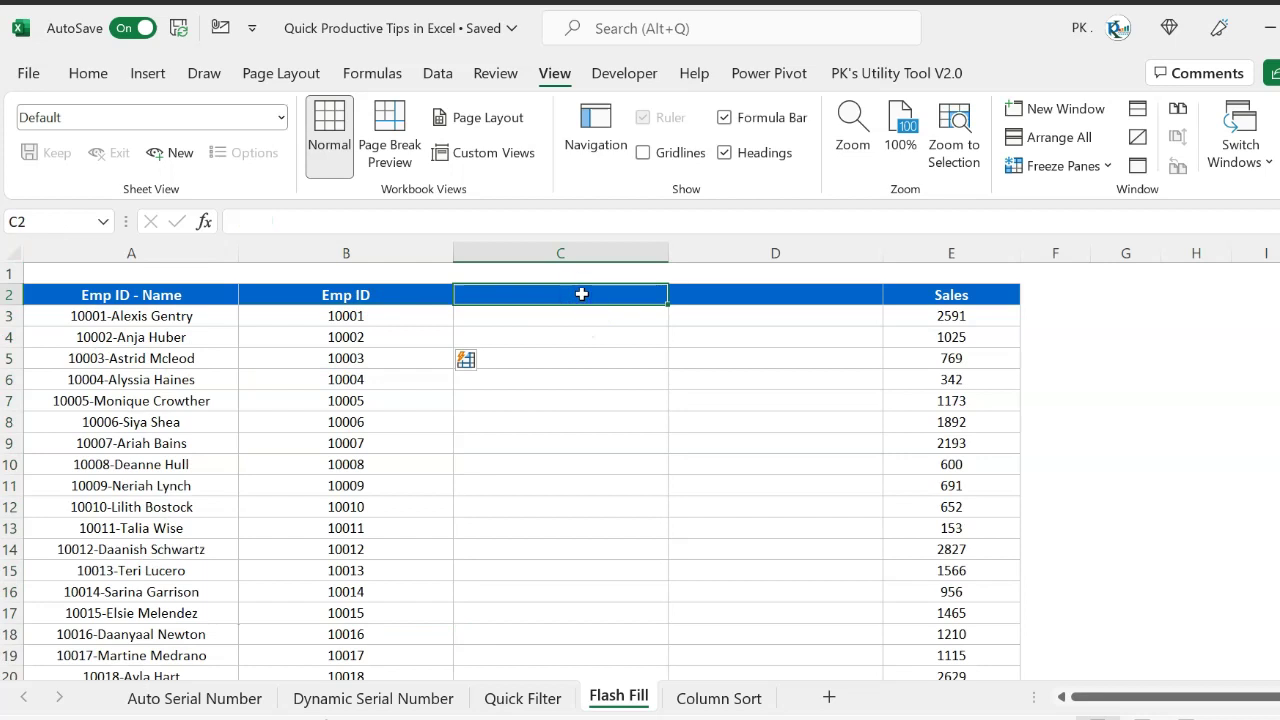
text(Name)
key(Return)
click(582, 293)
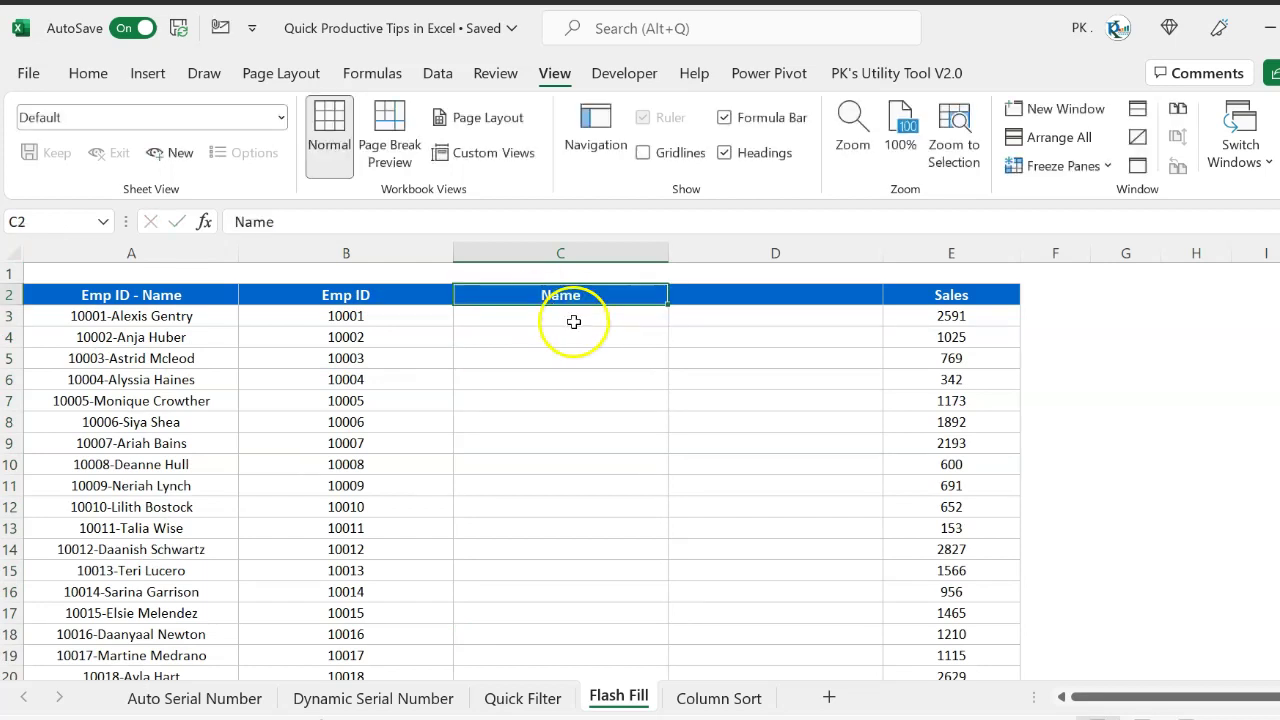
click(209, 316)
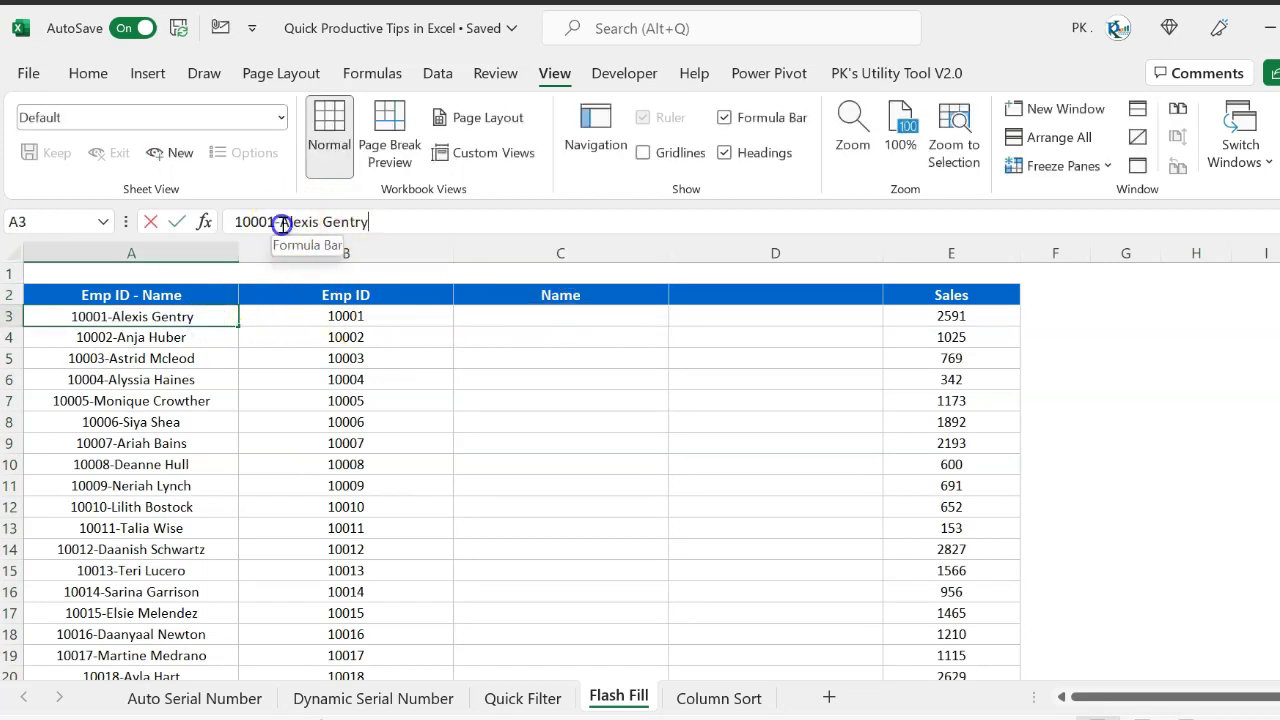
drag(280, 221, 395, 225)
key(ctrl+c)
click(538, 315)
key(ctrl+v)
key(Return)
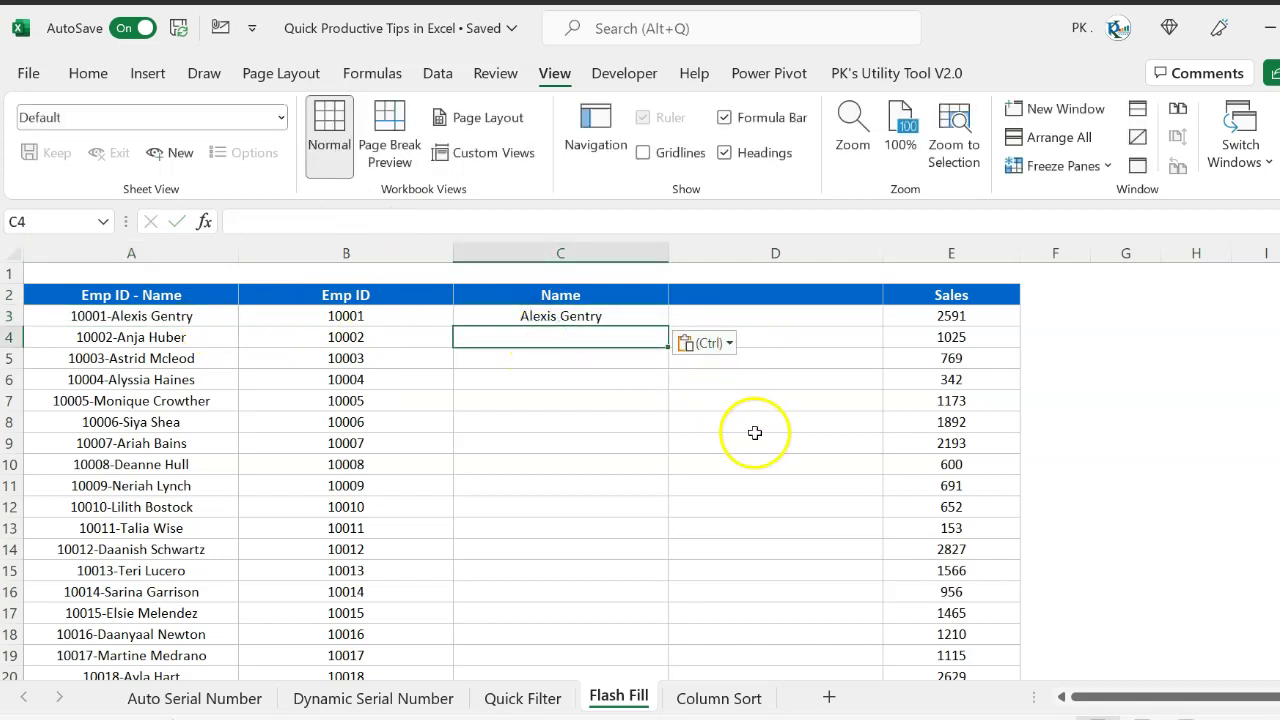
key(ctrl)
key(Escape)
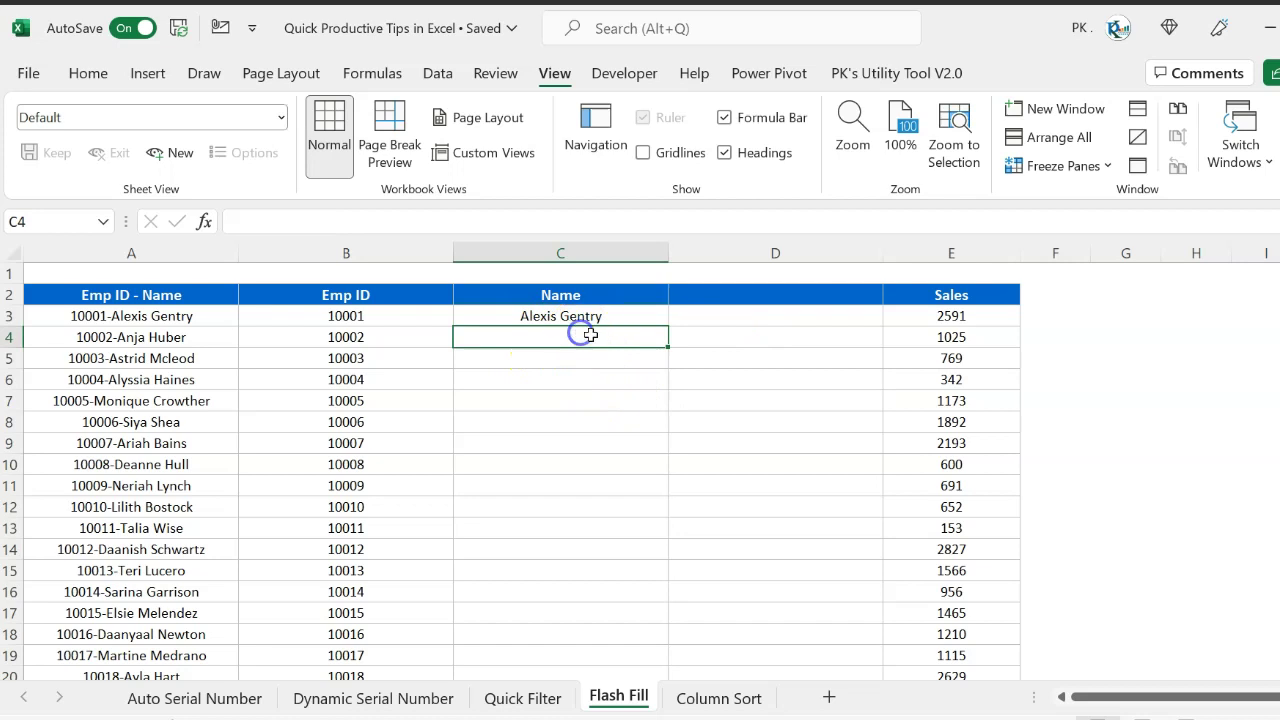
Flash Fill the rest of the Name column and compare it with the source entries
key(ctrl+e)
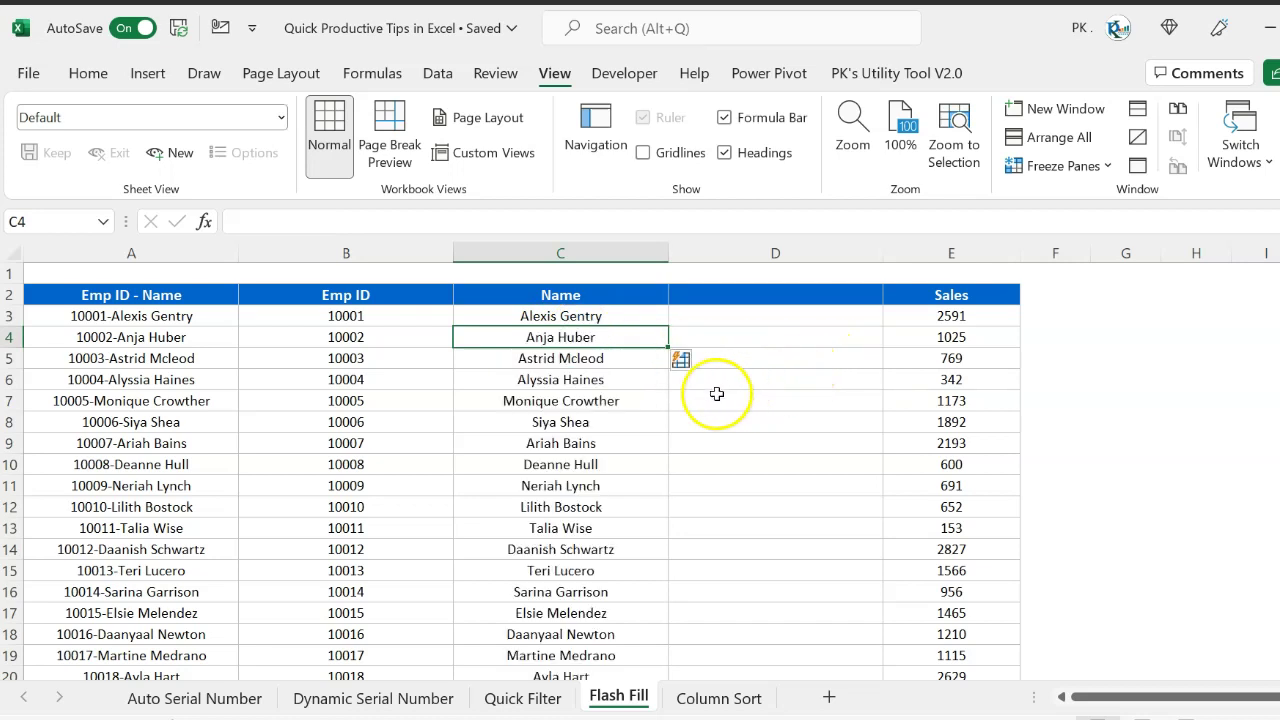
click(561, 380)
scroll(590, 488, down, 4)
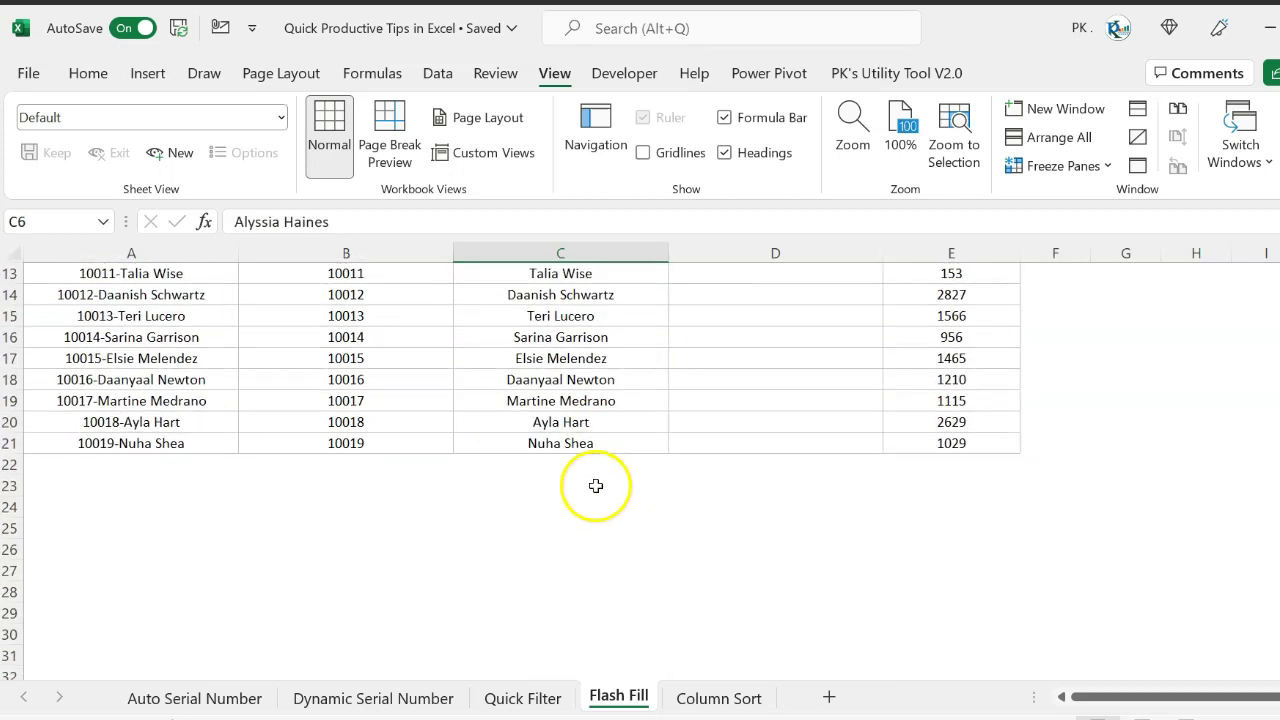
scroll(595, 486, up, 4)
drag(150, 316, 190, 525)
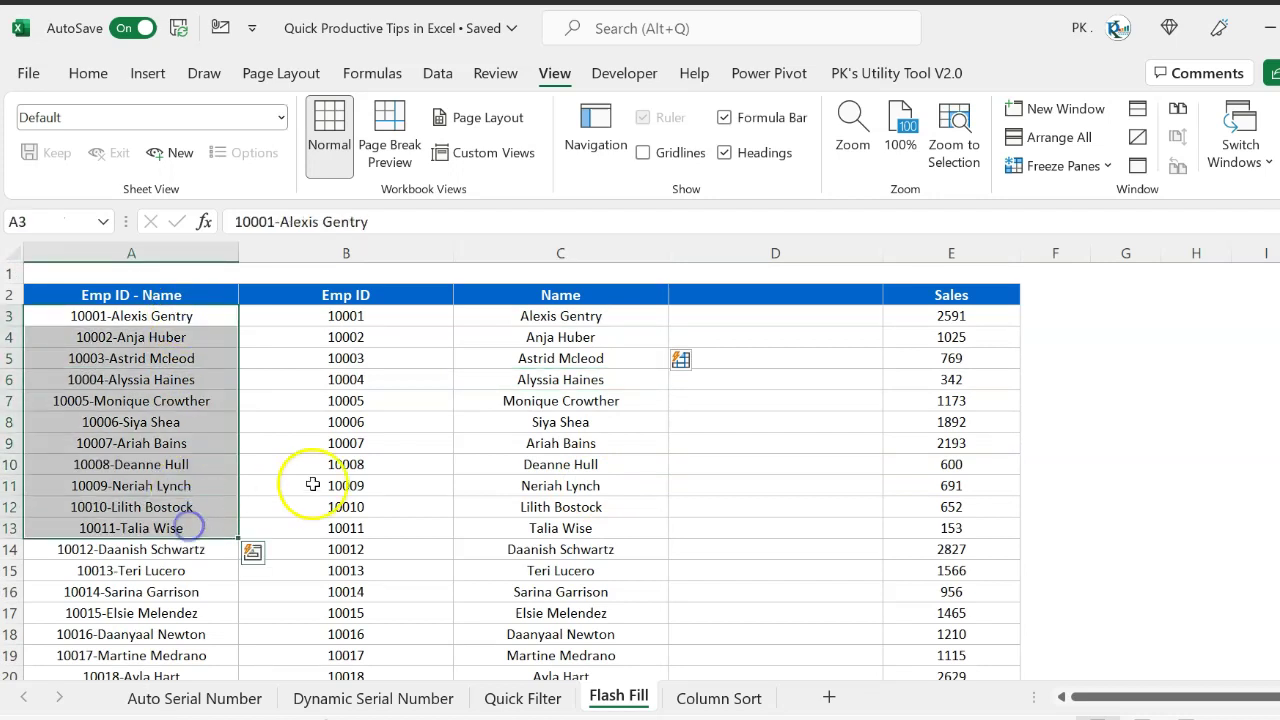
click(614, 295)
click(734, 297)
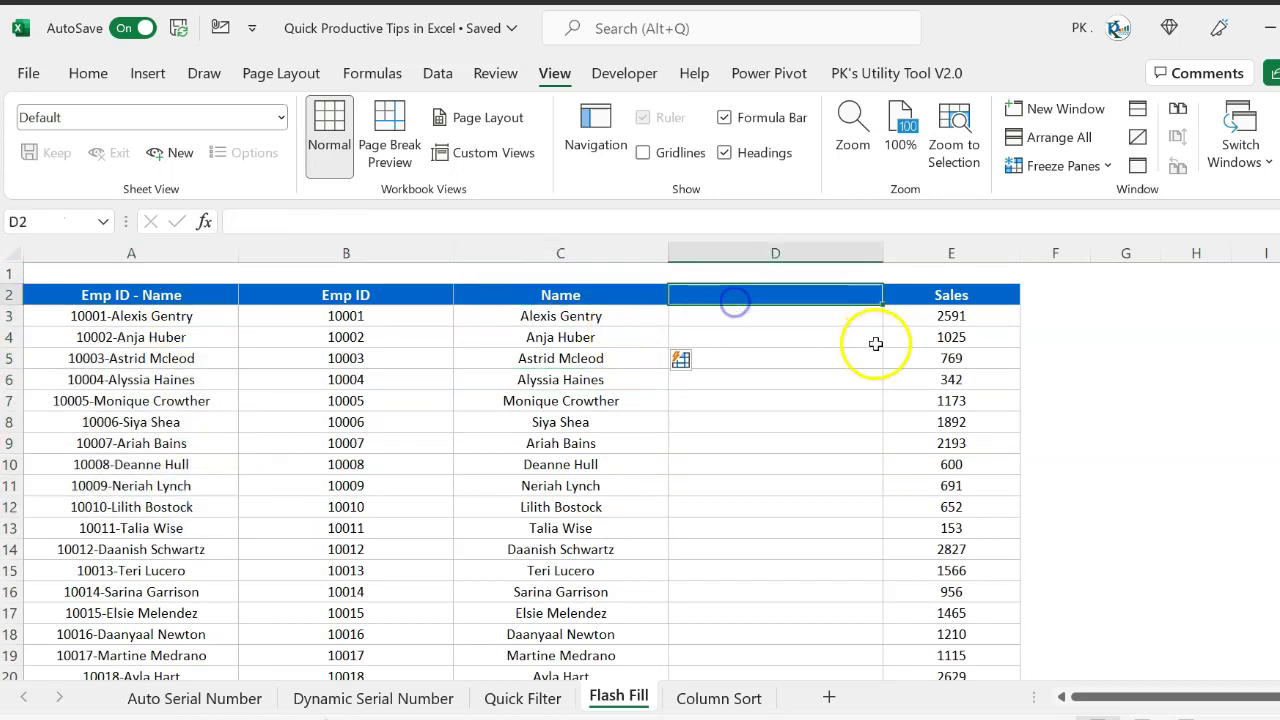
right_click(843, 254)
Insert a column before Sales and add the headings First Name and Last Name
click(899, 478)
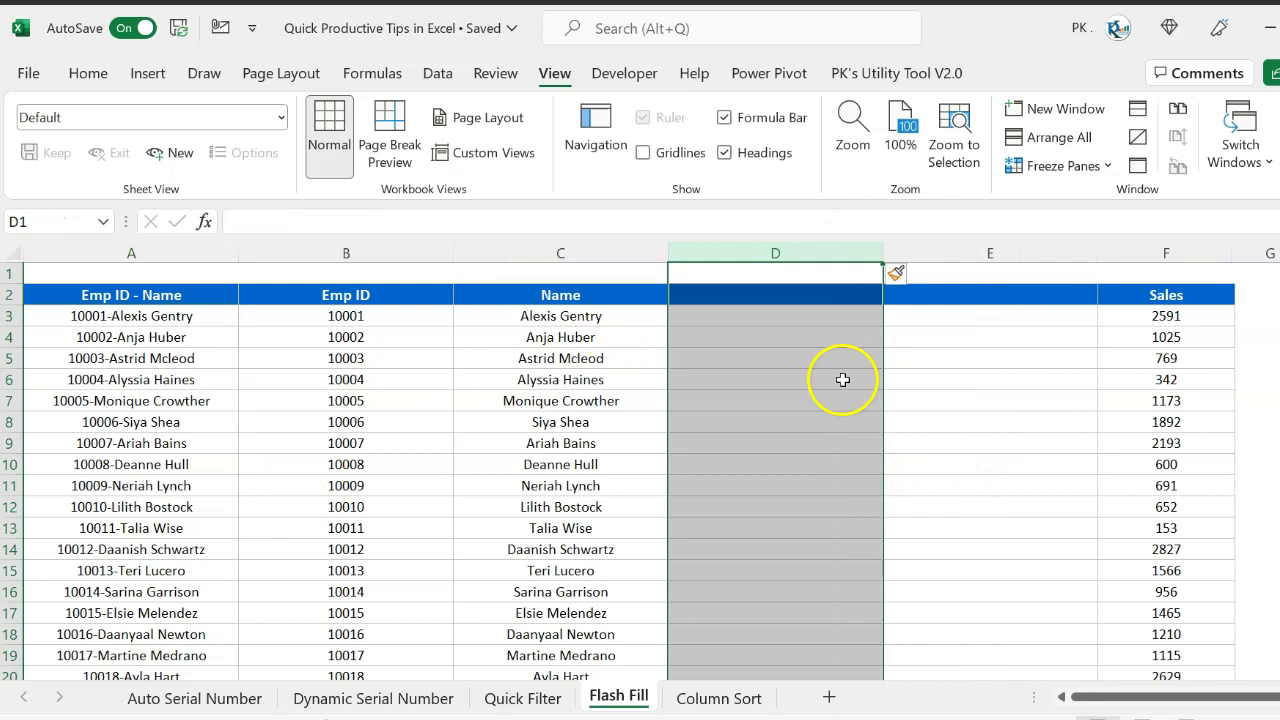
click(741, 300)
text(First)
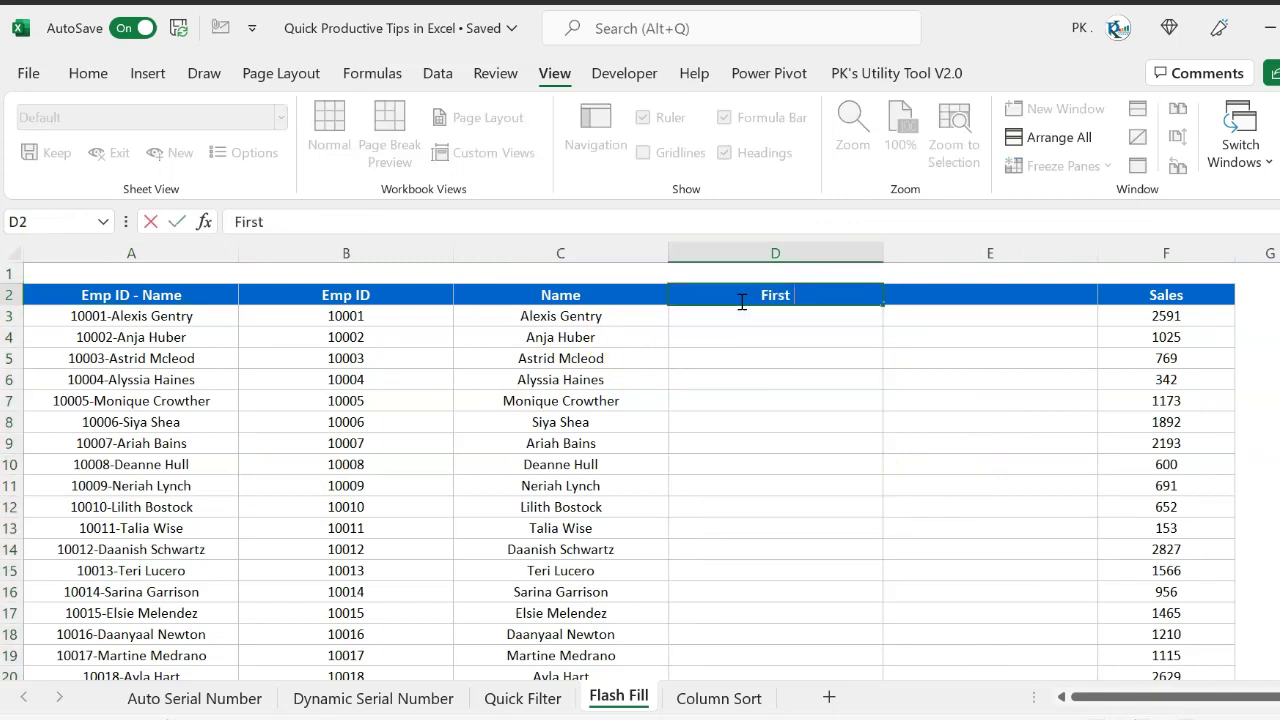
text( Name)
key(Tab)
text(Last)
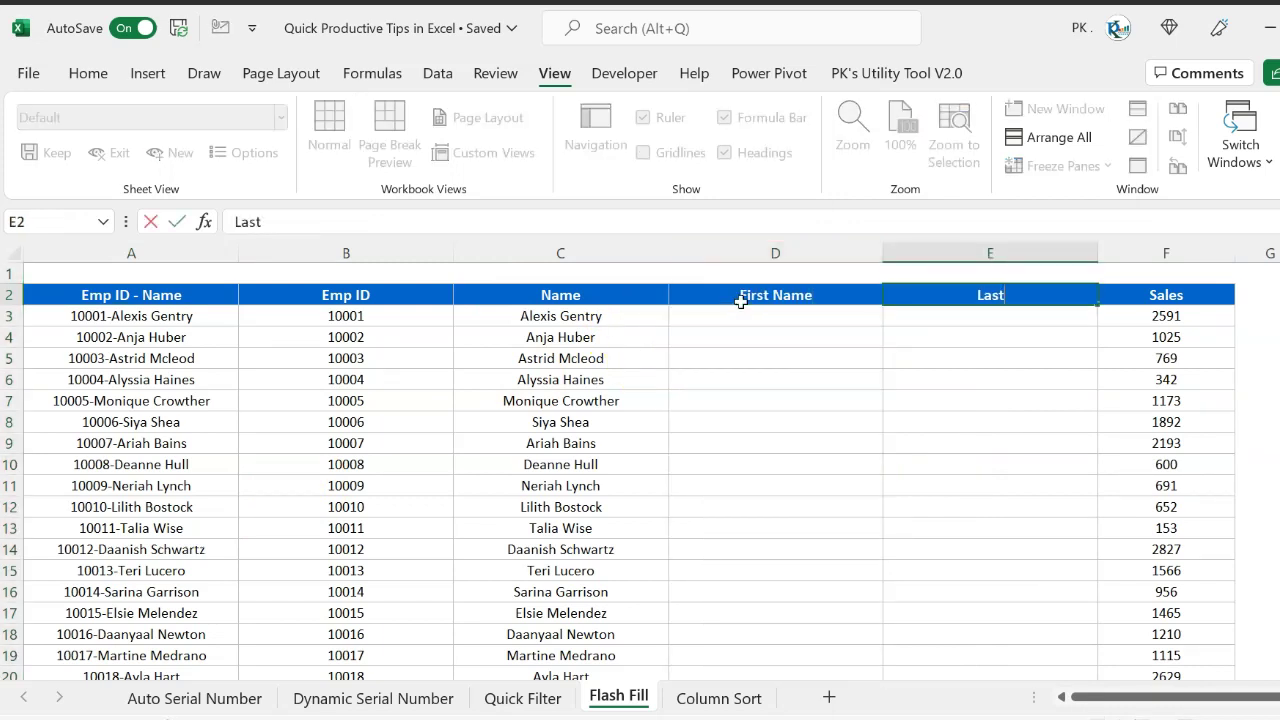
text( Name)
key(Return)
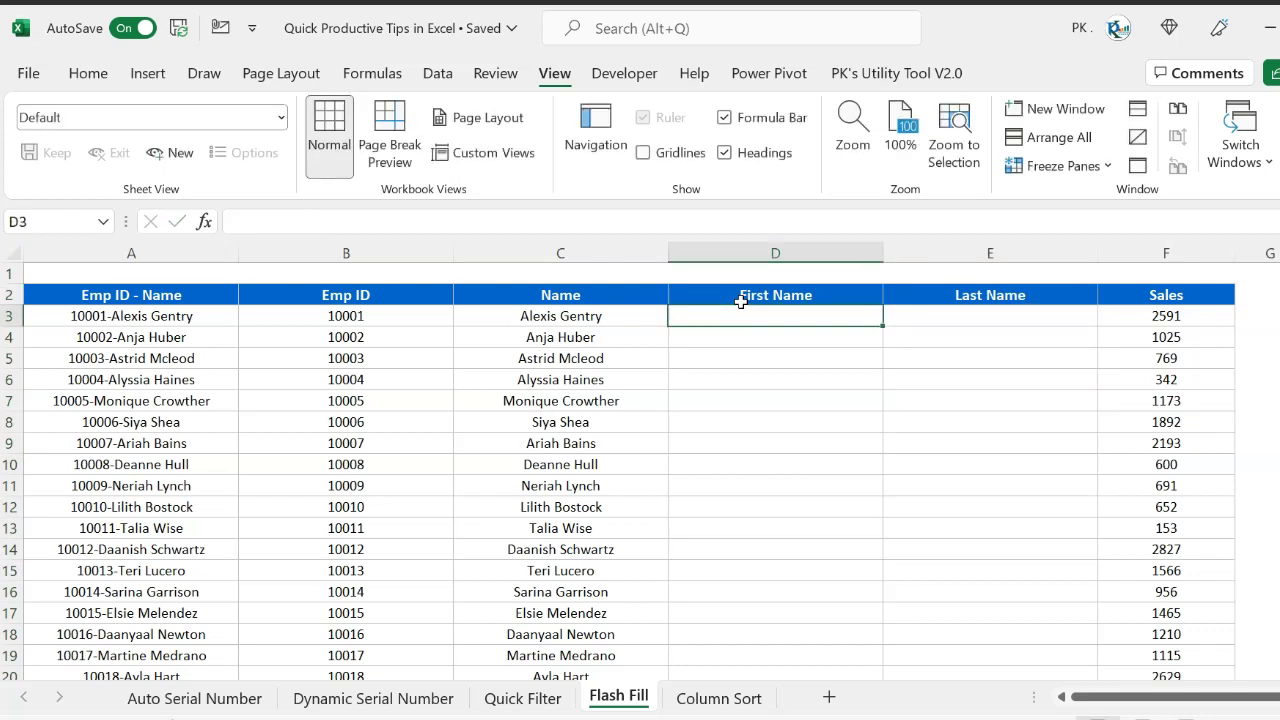
Paste Alexis as the example first name and Flash Fill the First Name column
click(492, 313)
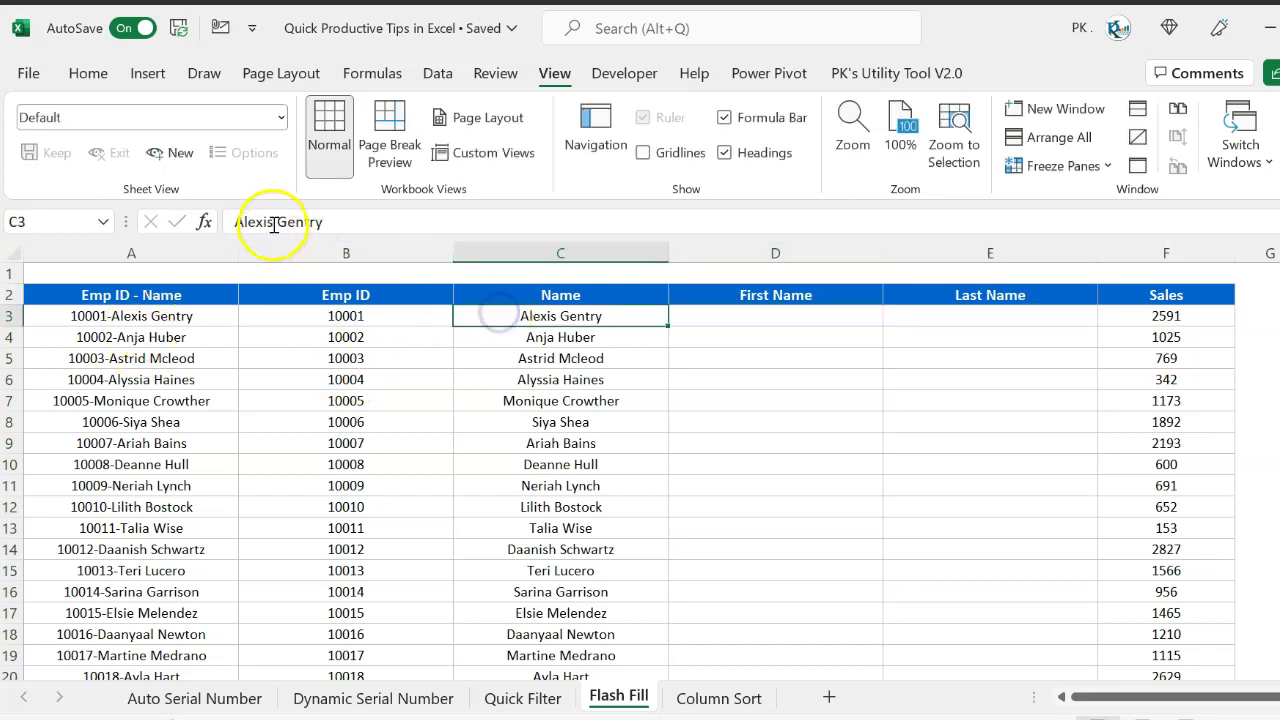
drag(272, 222, 228, 221)
key(ctrl+c)
key(Escape)
click(788, 316)
key(ctrl+v)
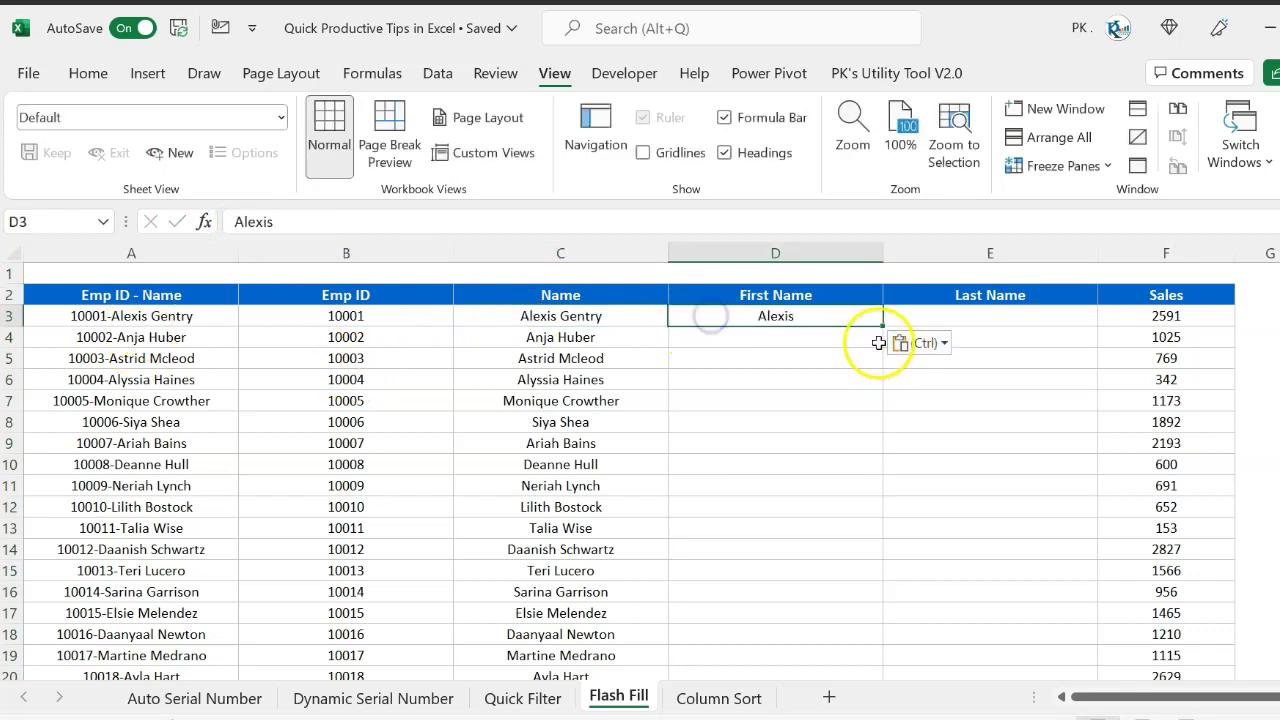
key(Return)
key(ctrl+e)
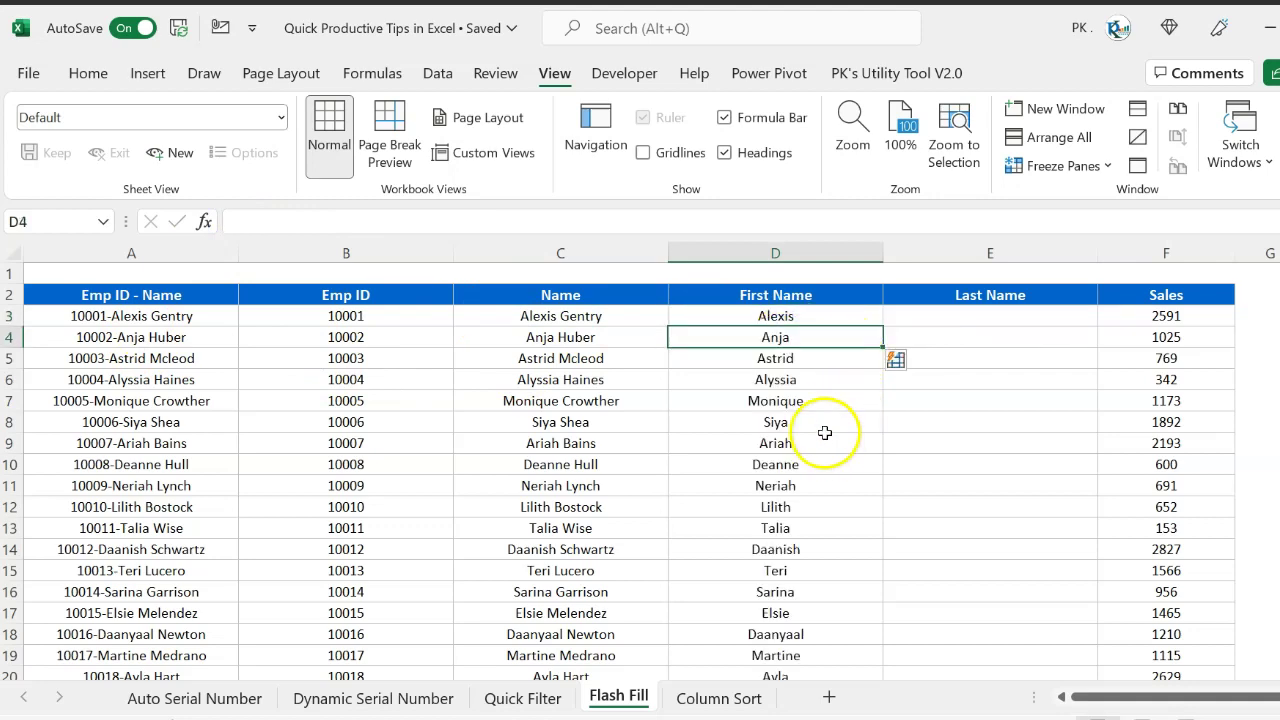
Paste Gentry as the example last name and Flash Fill the Last Name column
drag(572, 316, 606, 537)
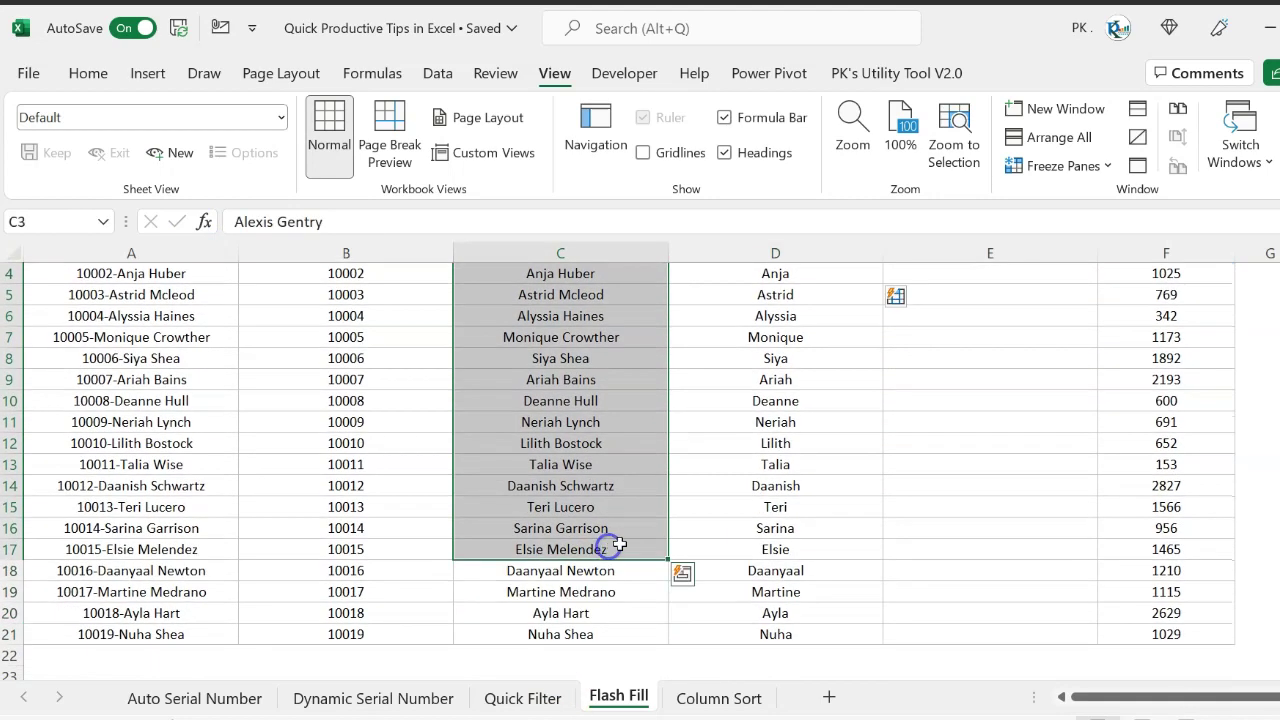
scroll(617, 534, up, 1)
click(537, 320)
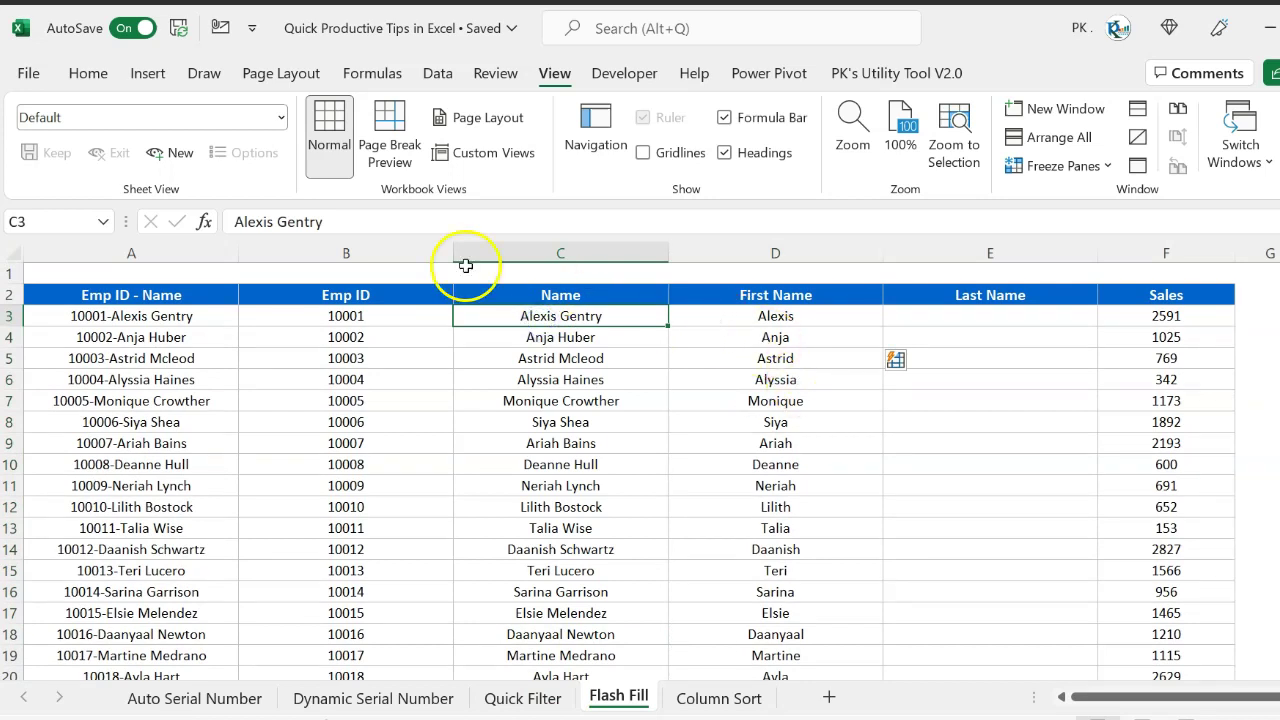
double_click(285, 222)
click(980, 318)
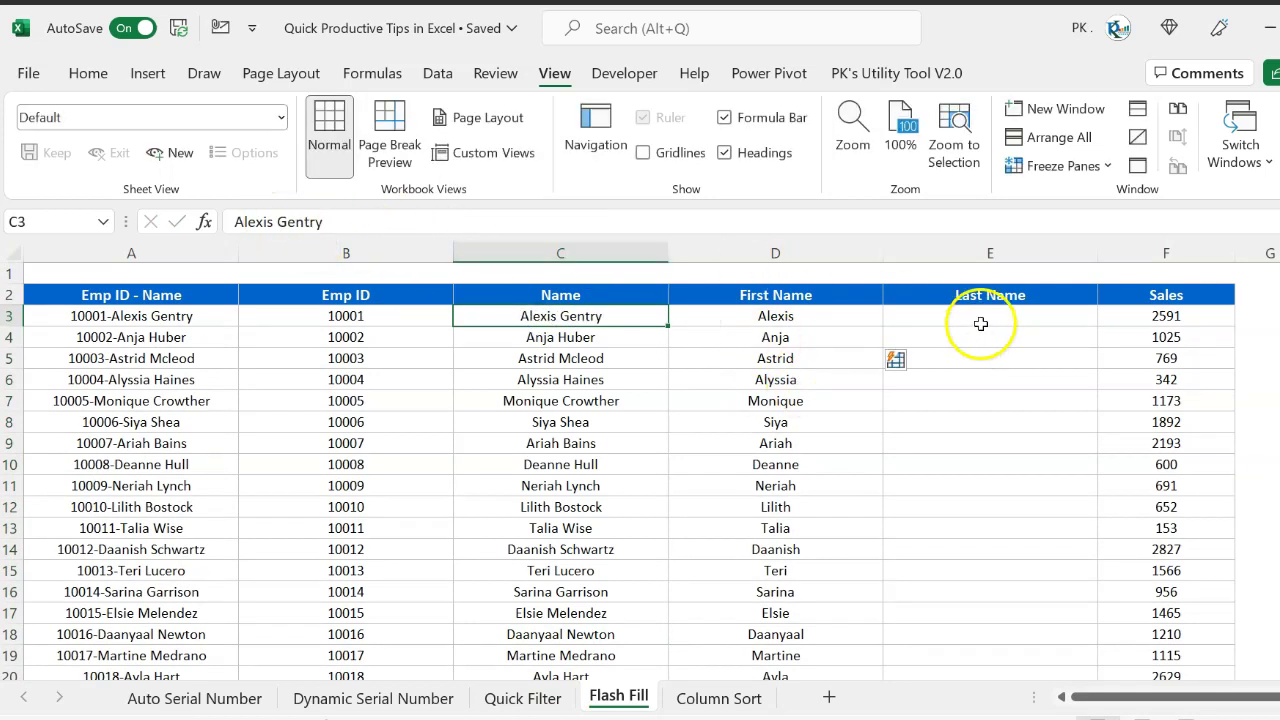
key(ctrl+v)
click(1051, 337)
key(ctrl+e)
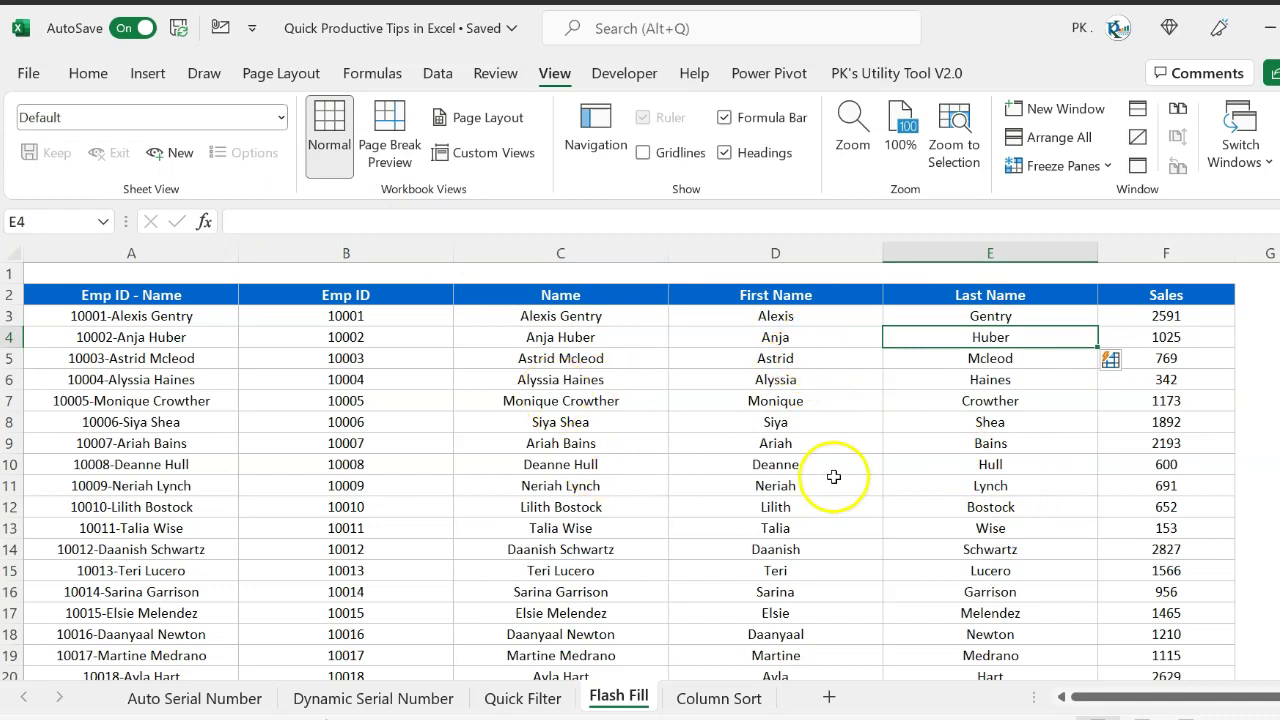
right_click(1160, 252)
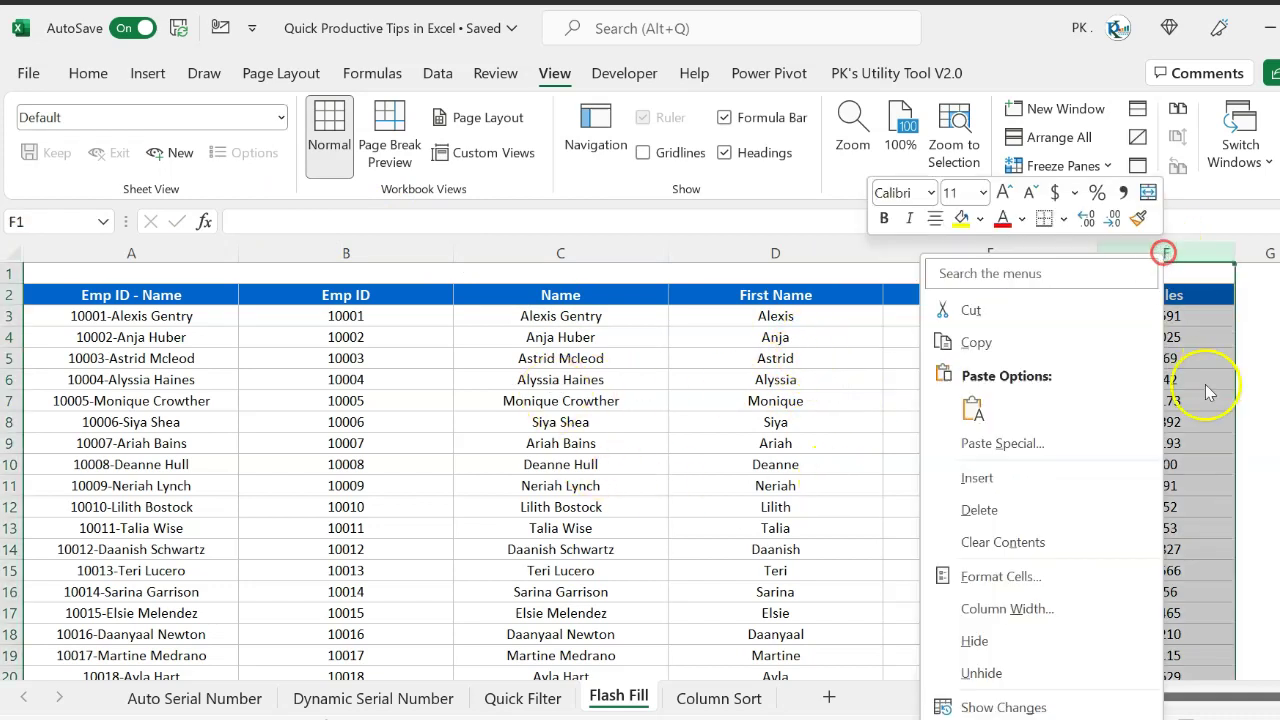
click(1035, 482)
click(1177, 294)
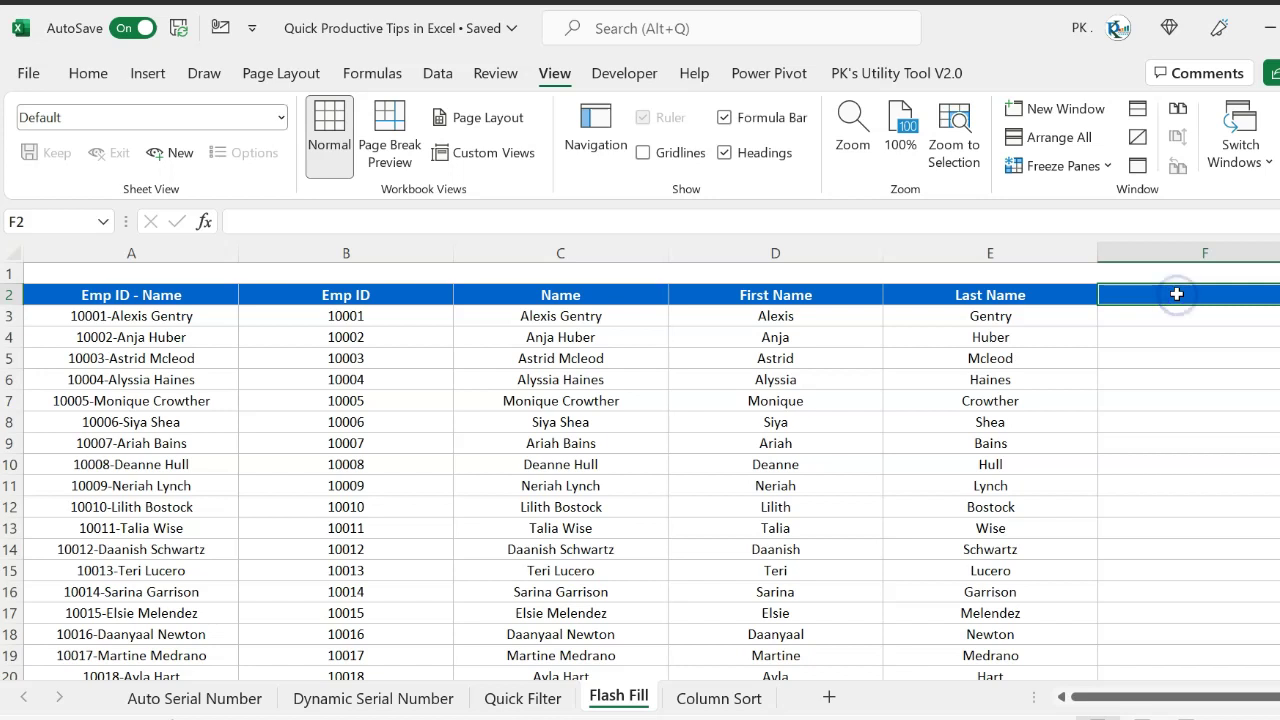
text(Short Name)
key(Return)
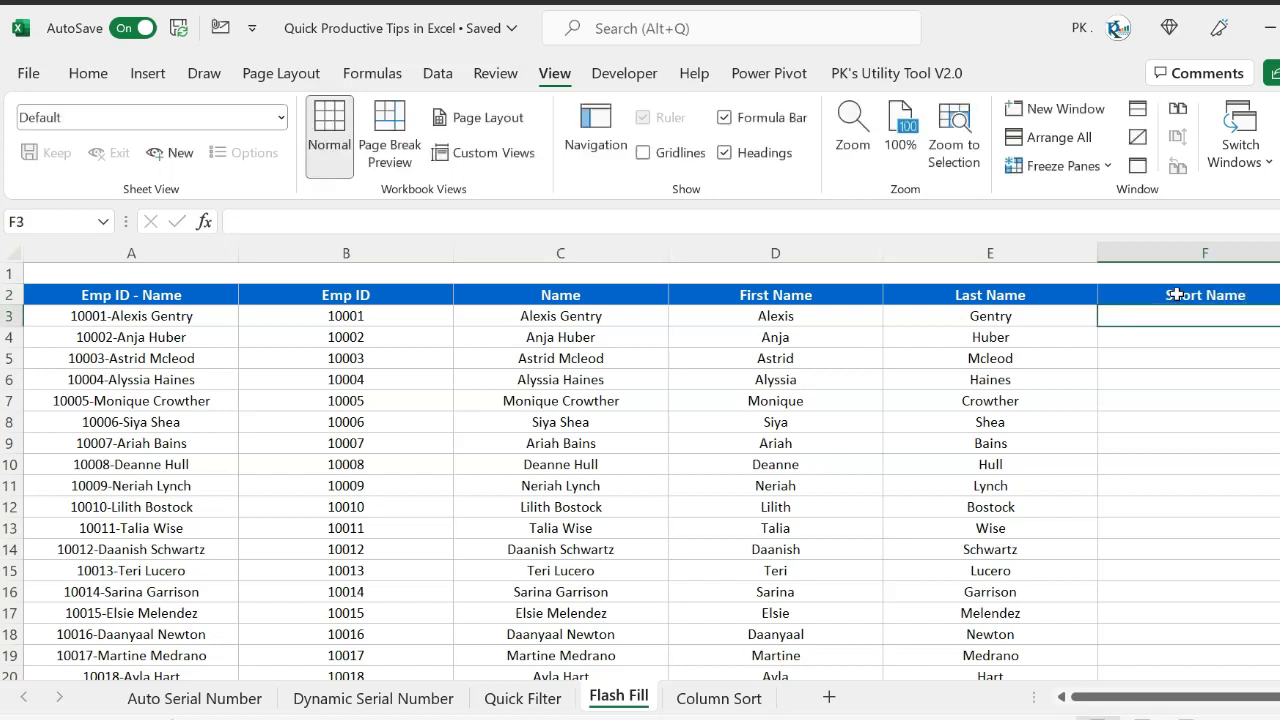
click(737, 318)
click(574, 316)
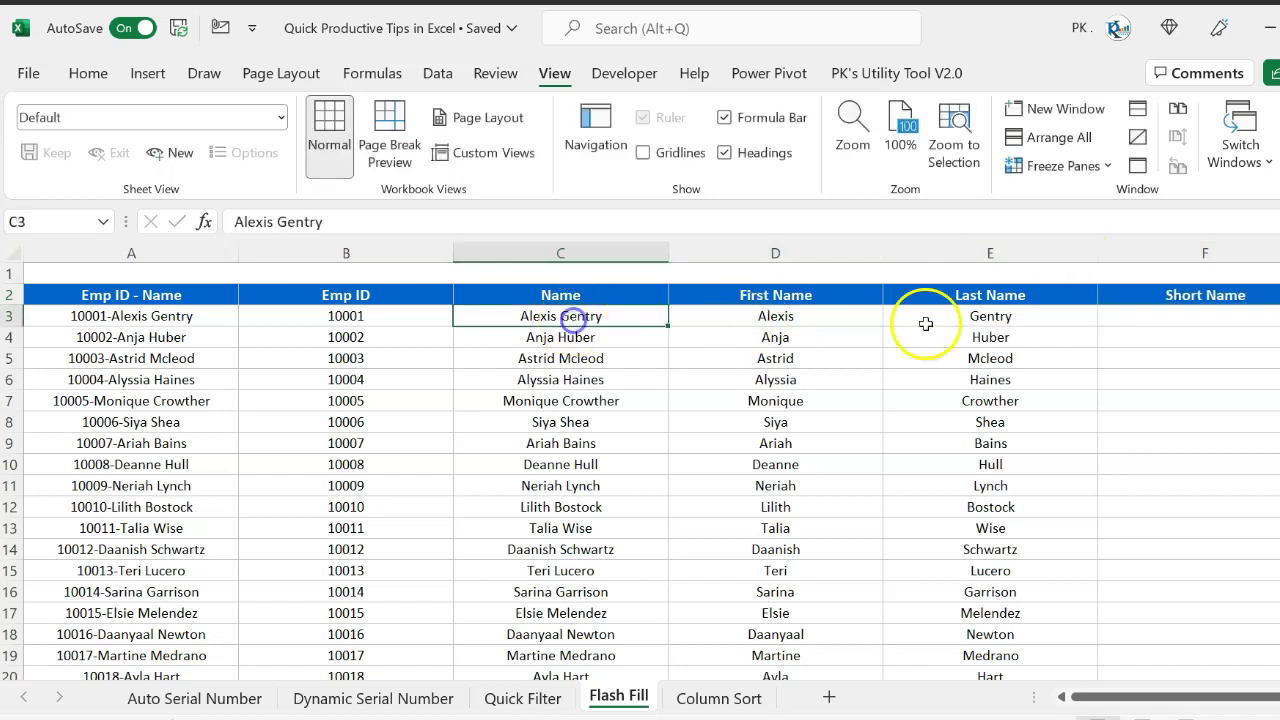
click(1100, 321)
text(A.G.)
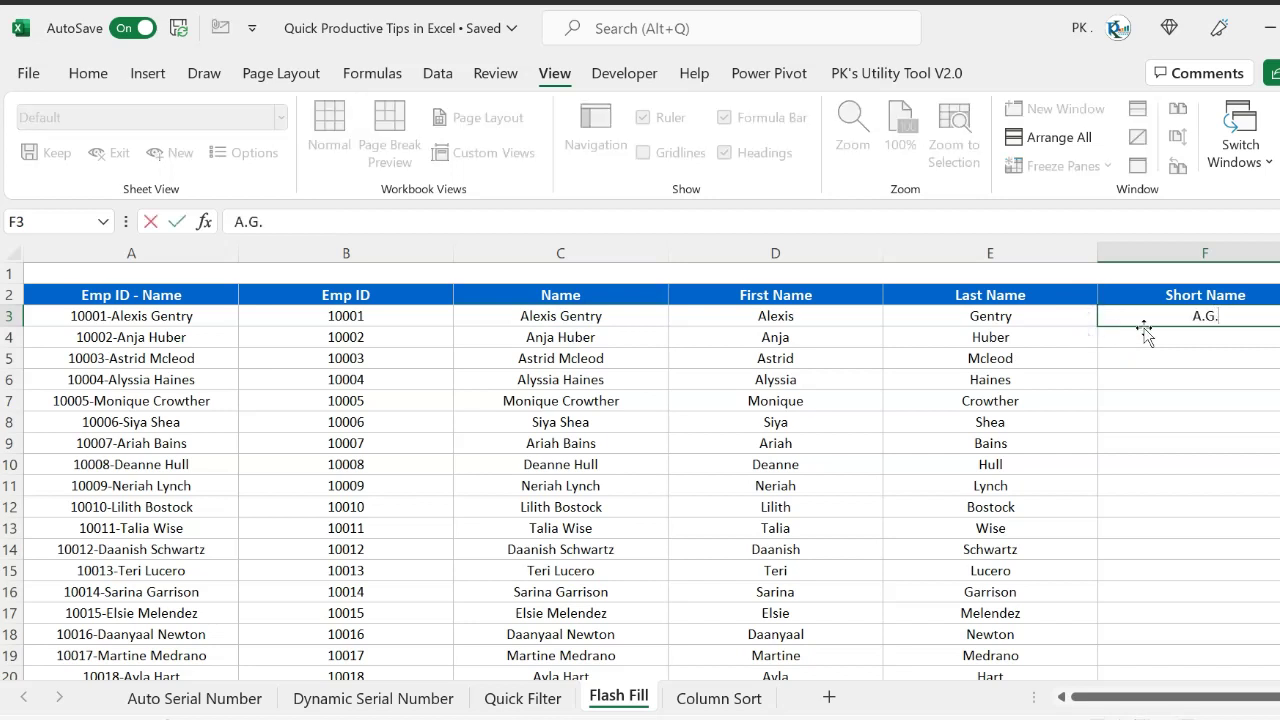
key(Return)
key(Up)
text(A)
key(Return)
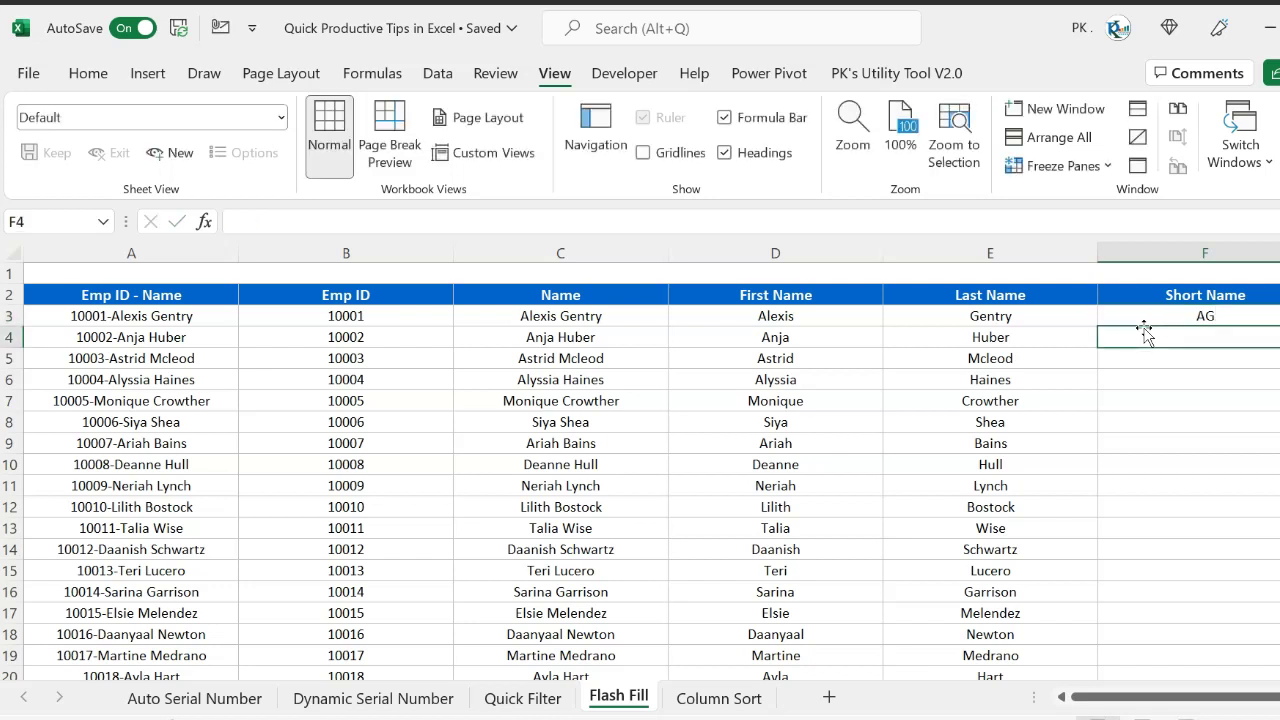
key(ctrl+e)
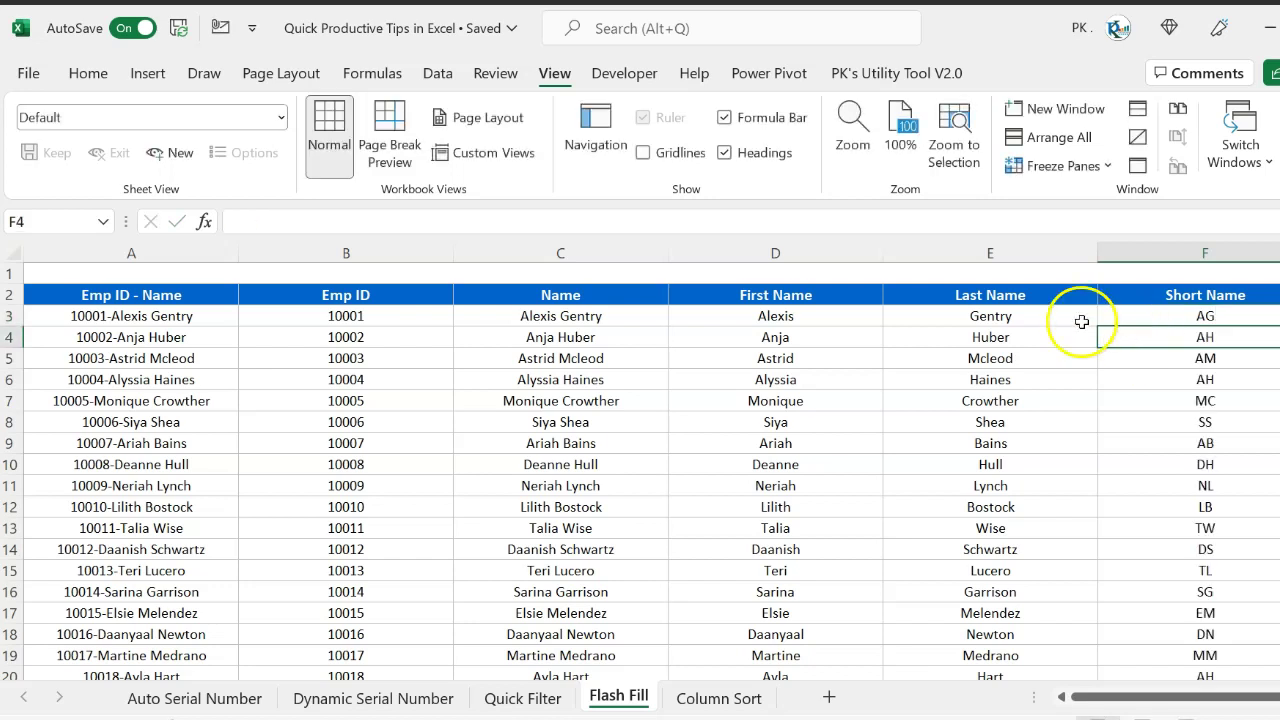
click(600, 340)
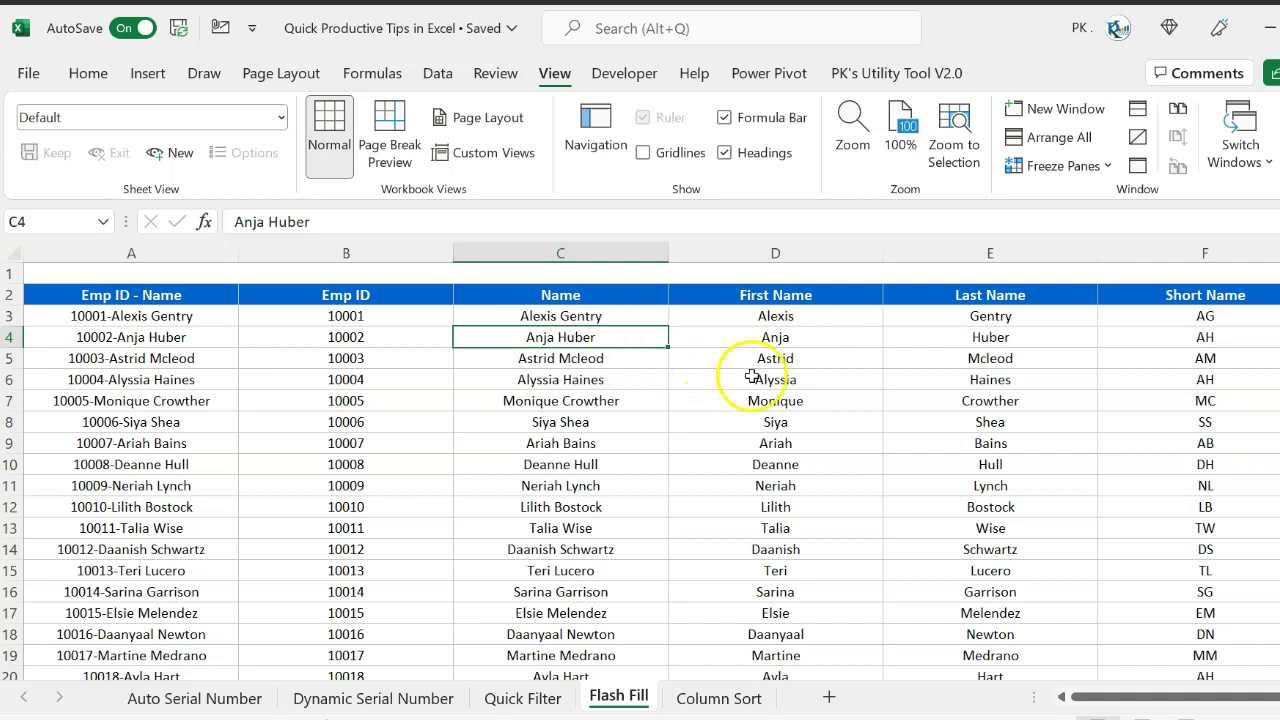
click(640, 358)
click(1180, 358)
scroll(1247, 494, down, 3)
scroll(1247, 494, down, 2)
scroll(1248, 491, up, 5)
drag(1230, 697, 1276, 706)
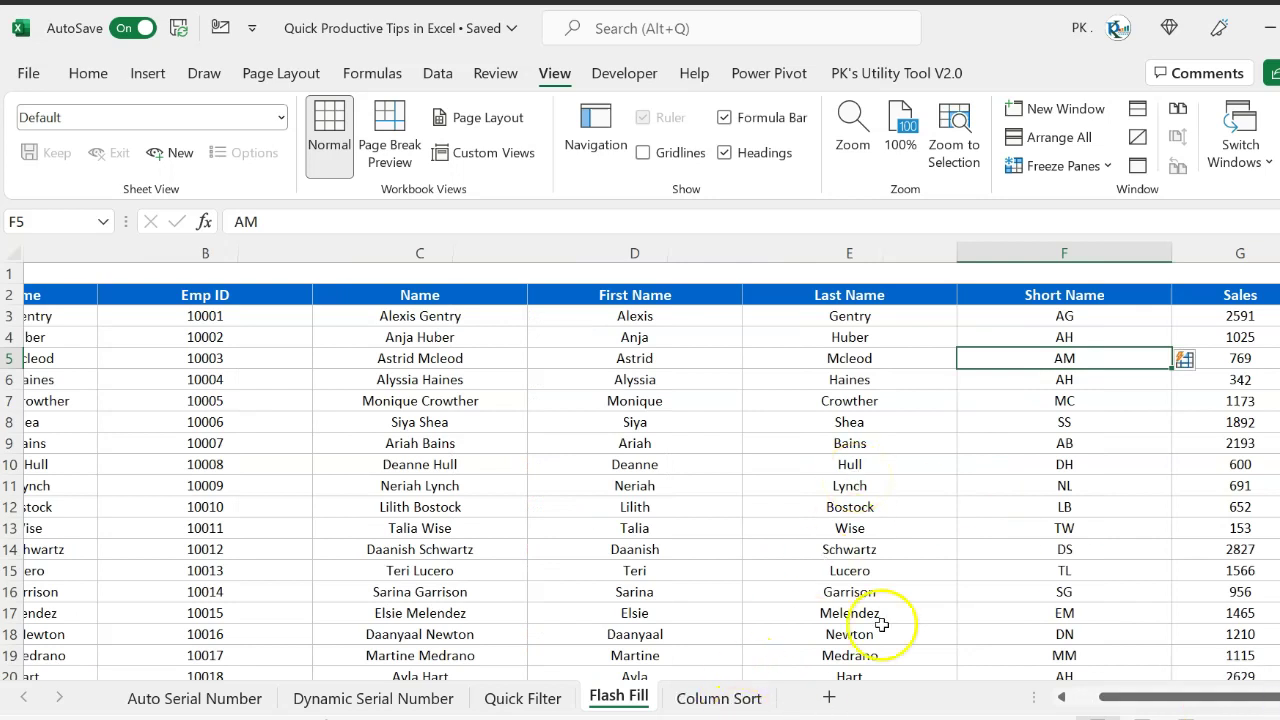
Open the Column Sort sheet and highlight its Last Name, First Name, Emp ID and Sales columns
click(711, 698)
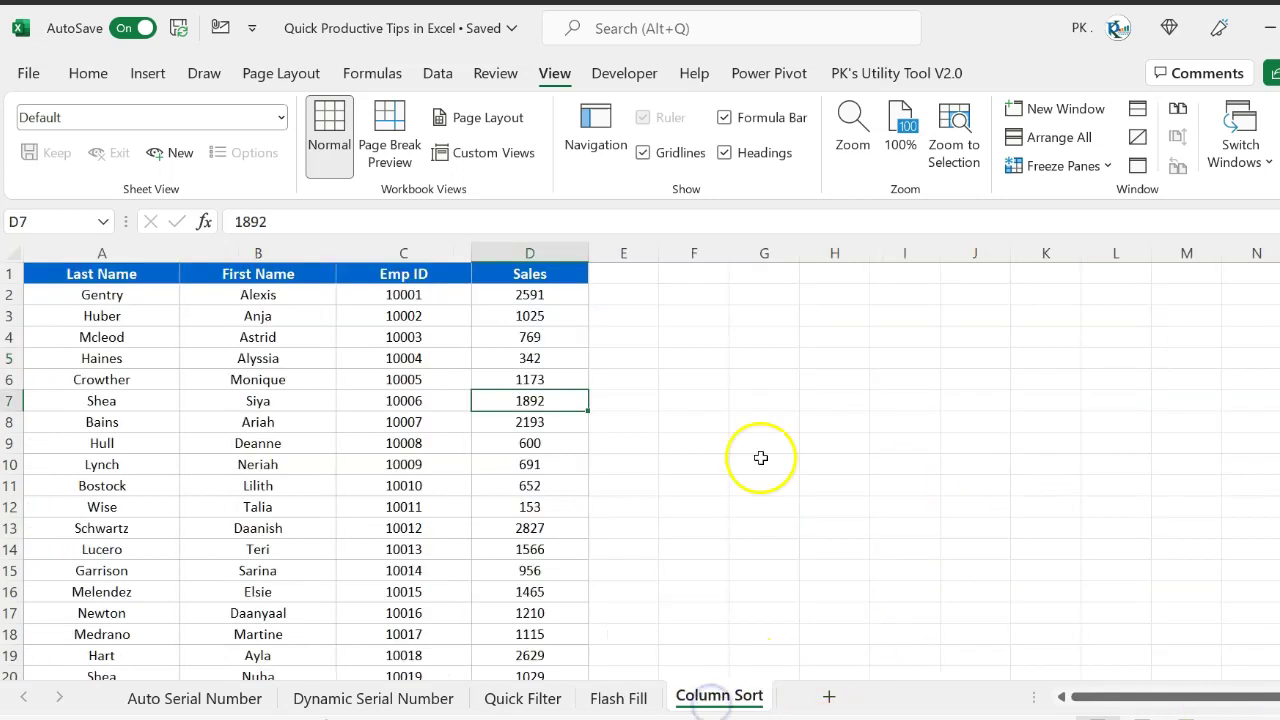
click(309, 314)
click(63, 271)
drag(102, 295, 108, 400)
drag(258, 295, 323, 357)
drag(403, 295, 457, 334)
drag(530, 273, 556, 332)
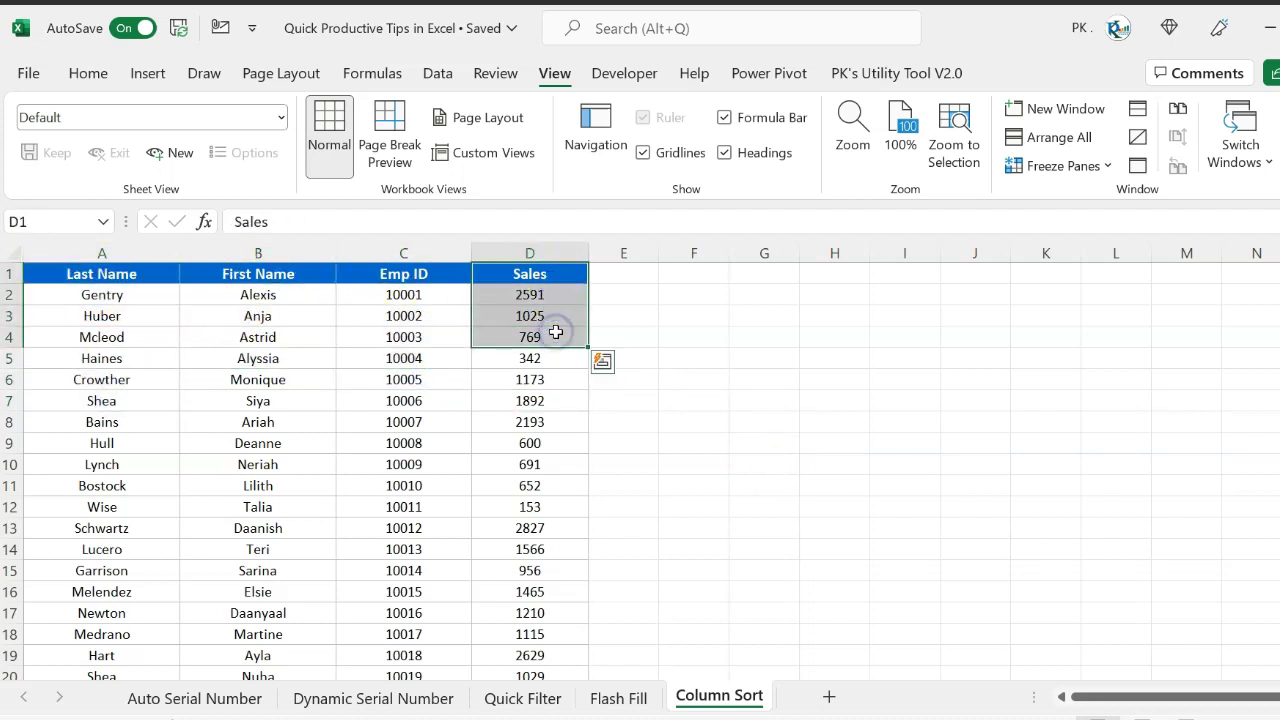
click(422, 277)
drag(416, 281, 423, 397)
drag(258, 274, 274, 331)
drag(102, 295, 115, 377)
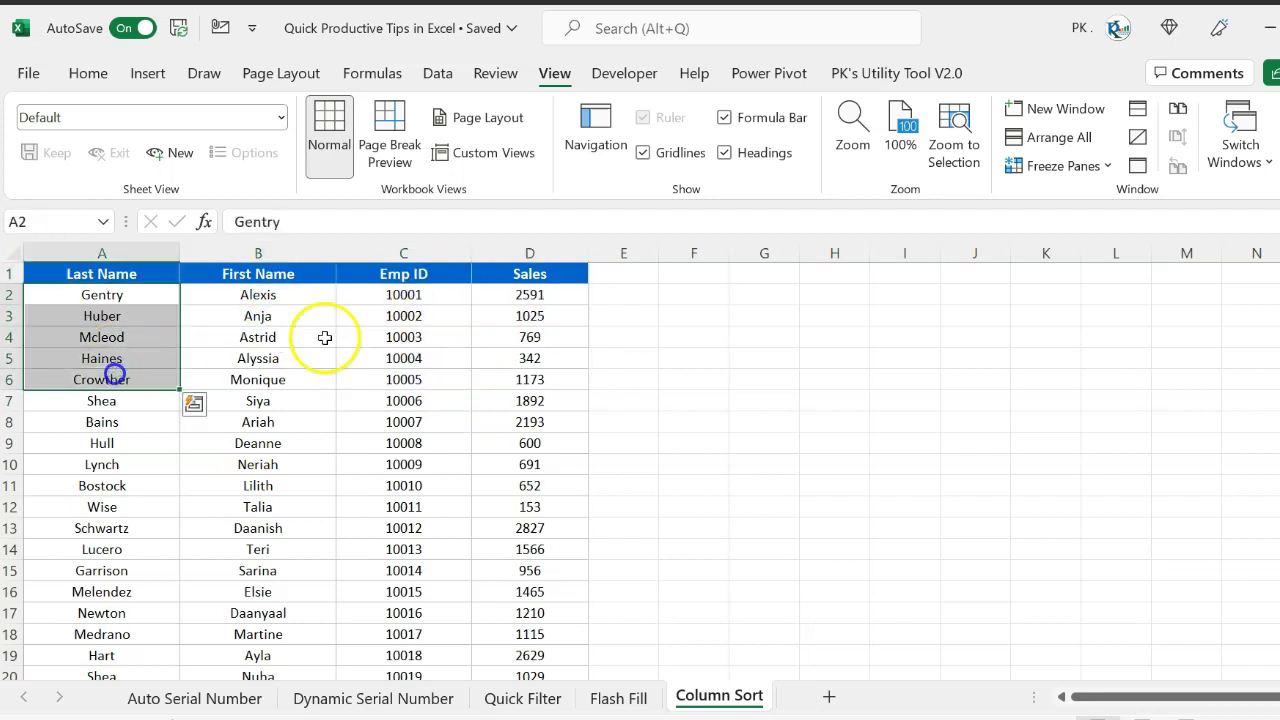
Point out the Emp ID data, then select the whole header row 1
click(523, 297)
click(420, 313)
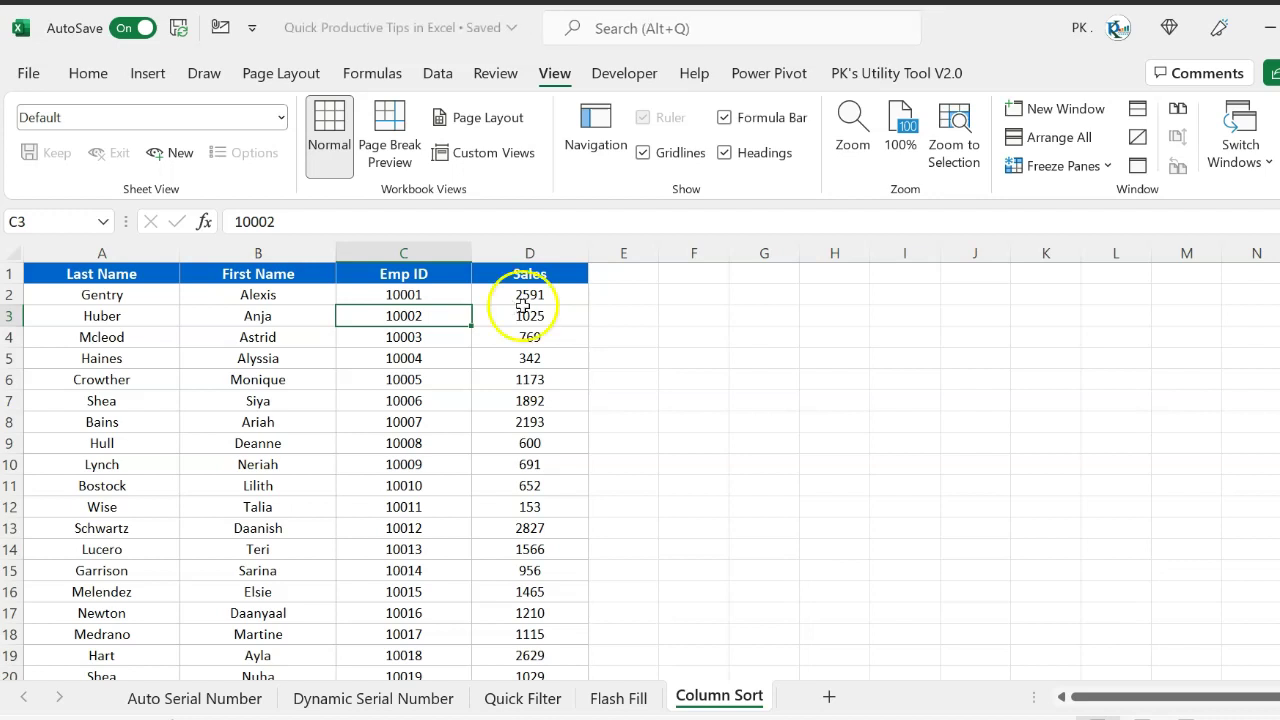
click(425, 278)
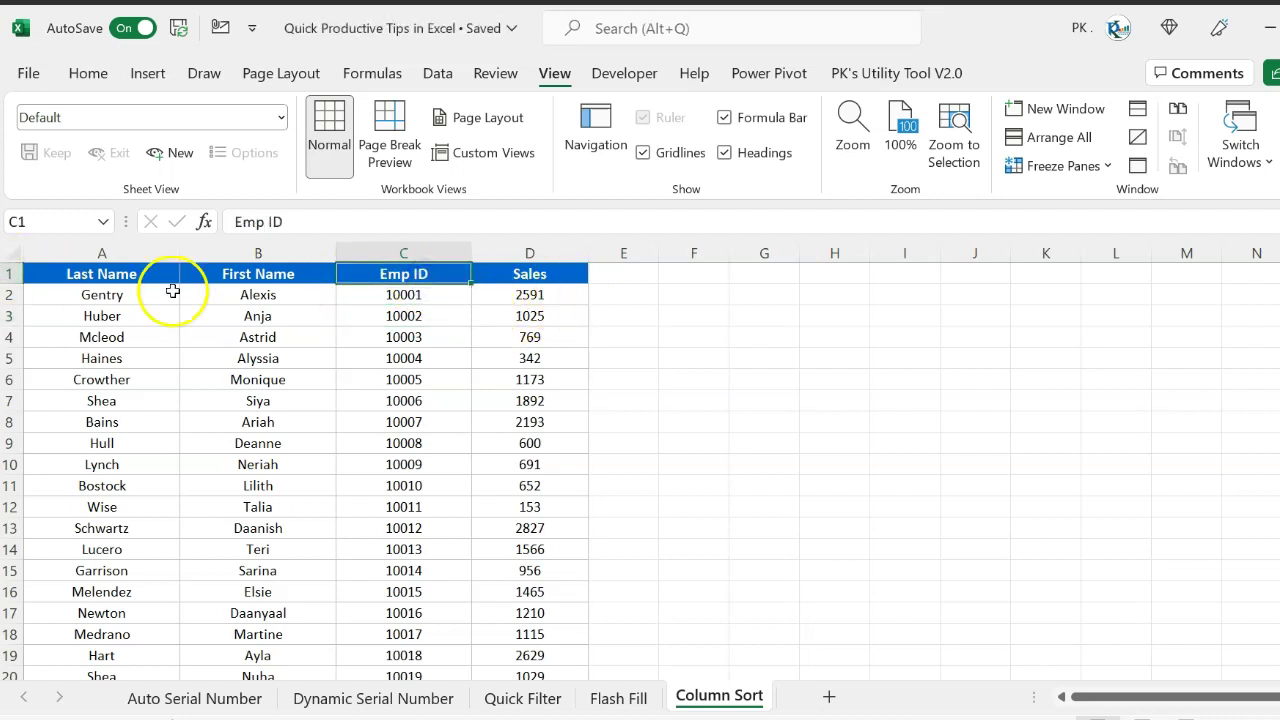
click(400, 265)
click(76, 281)
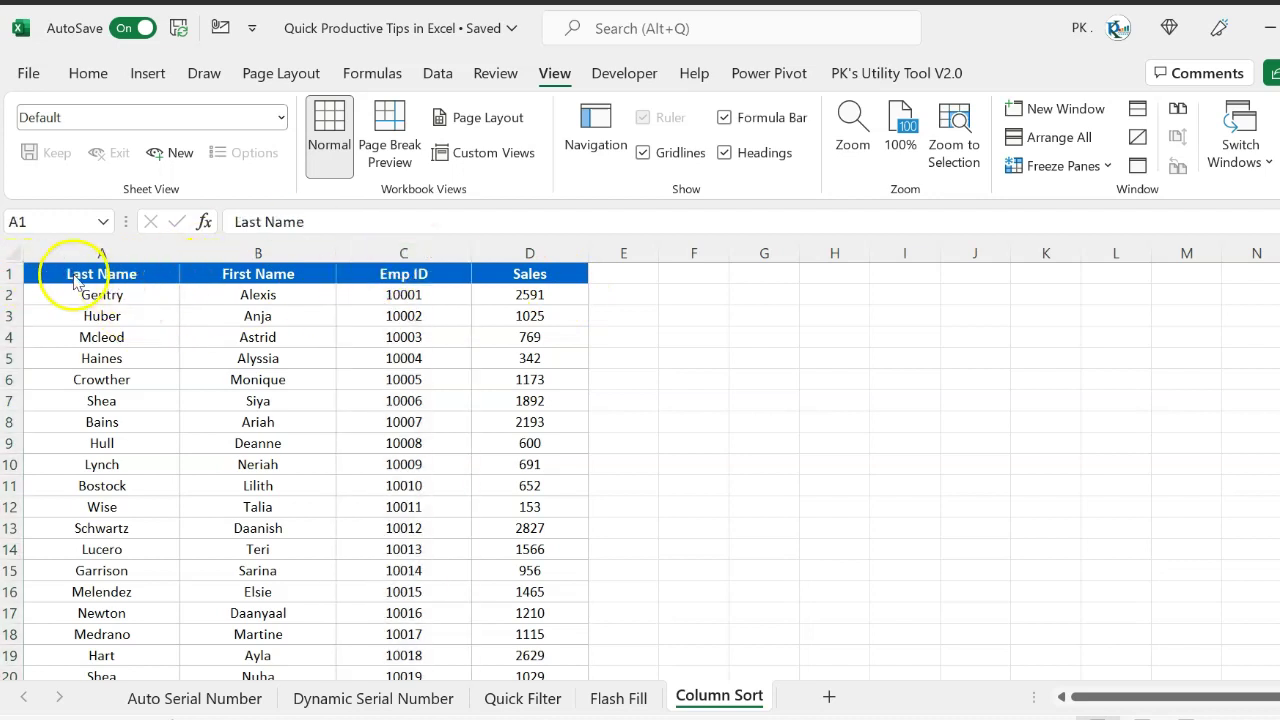
click(8, 273)
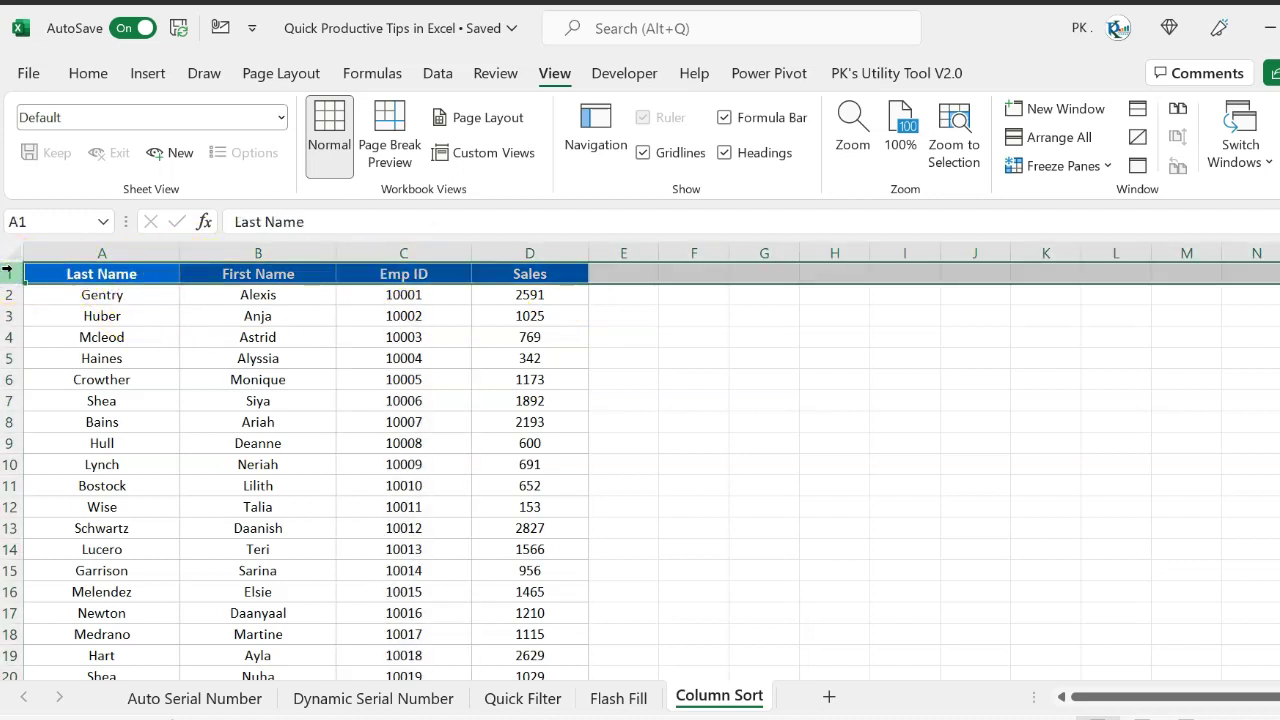
Insert a blank sheet row above the Column Sort table
click(88, 73)
click(1055, 108)
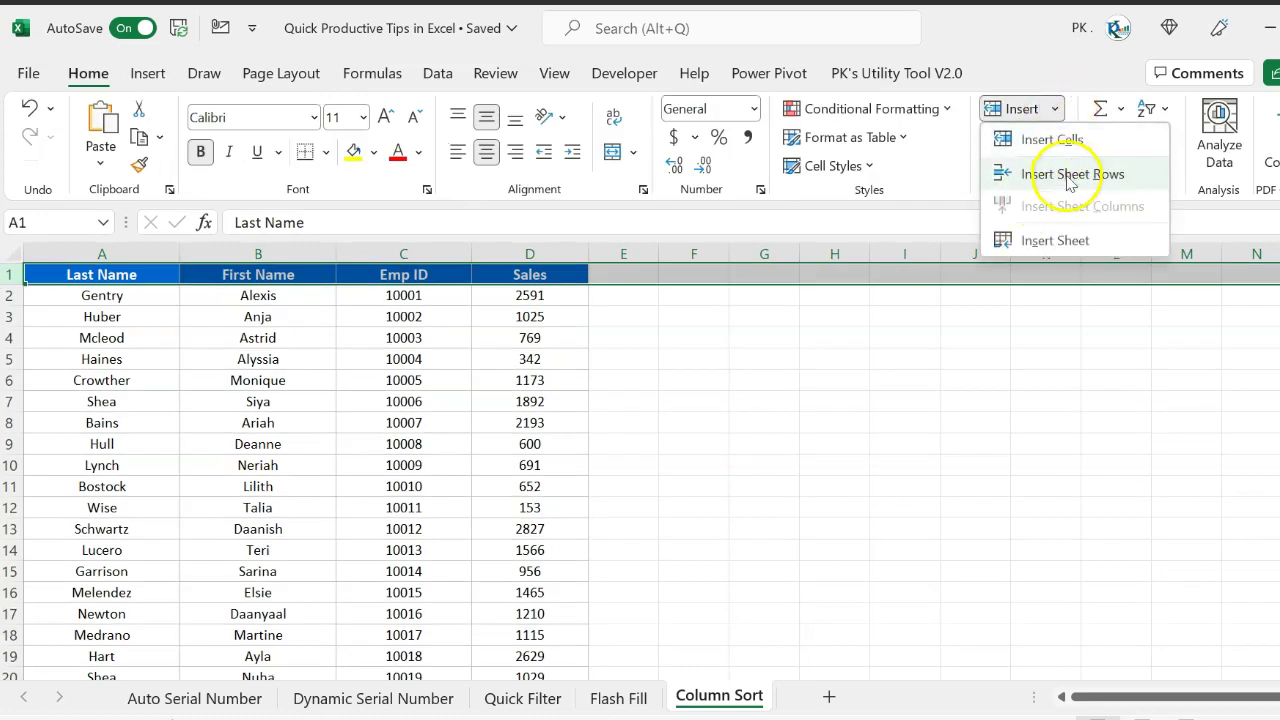
click(1066, 176)
click(300, 356)
click(170, 294)
click(101, 271)
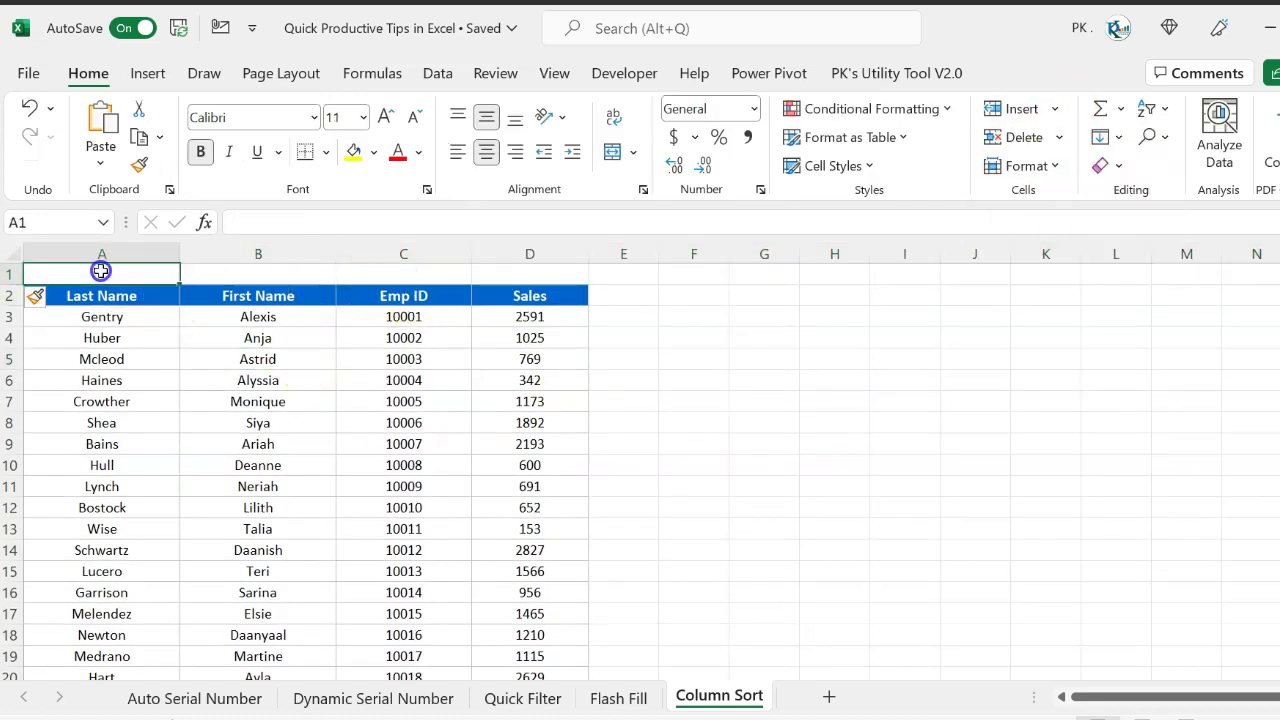
Number the helper row 3, 2, 1, 4 across A1:D1 and select the whole table
key(Right)
key(Right)
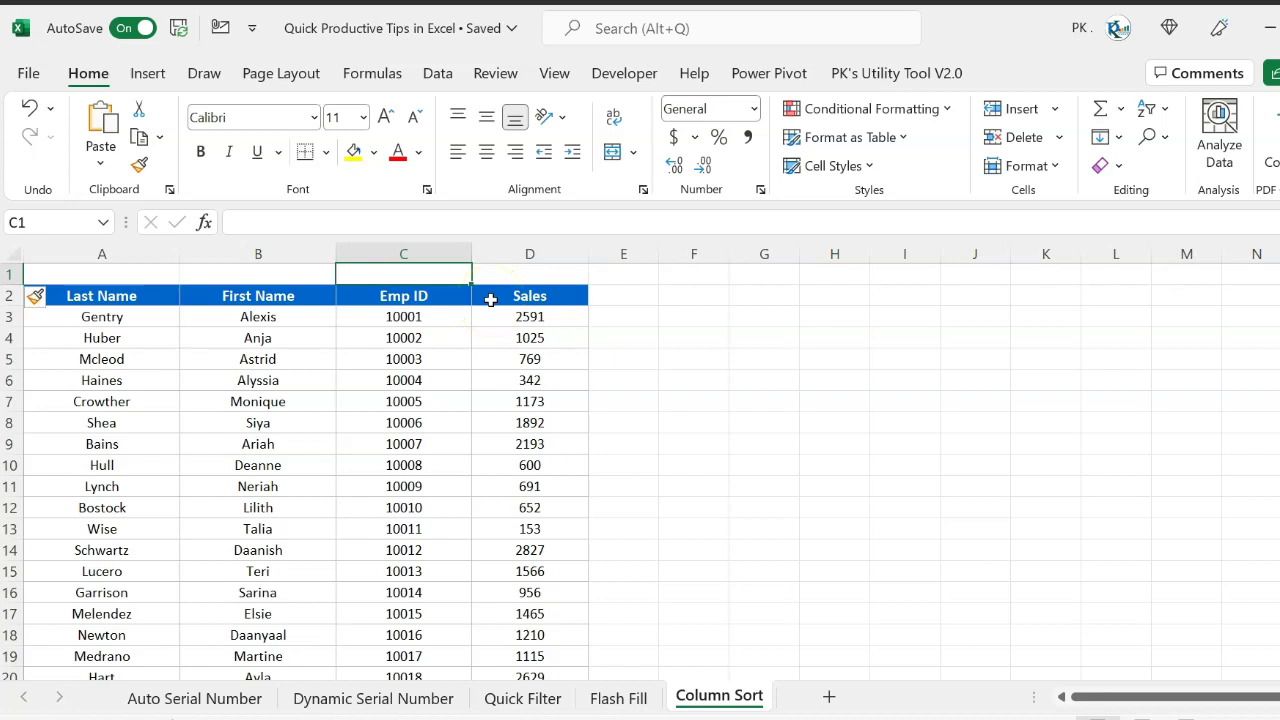
text(1)
key(ctrl+Return)
key(Left)
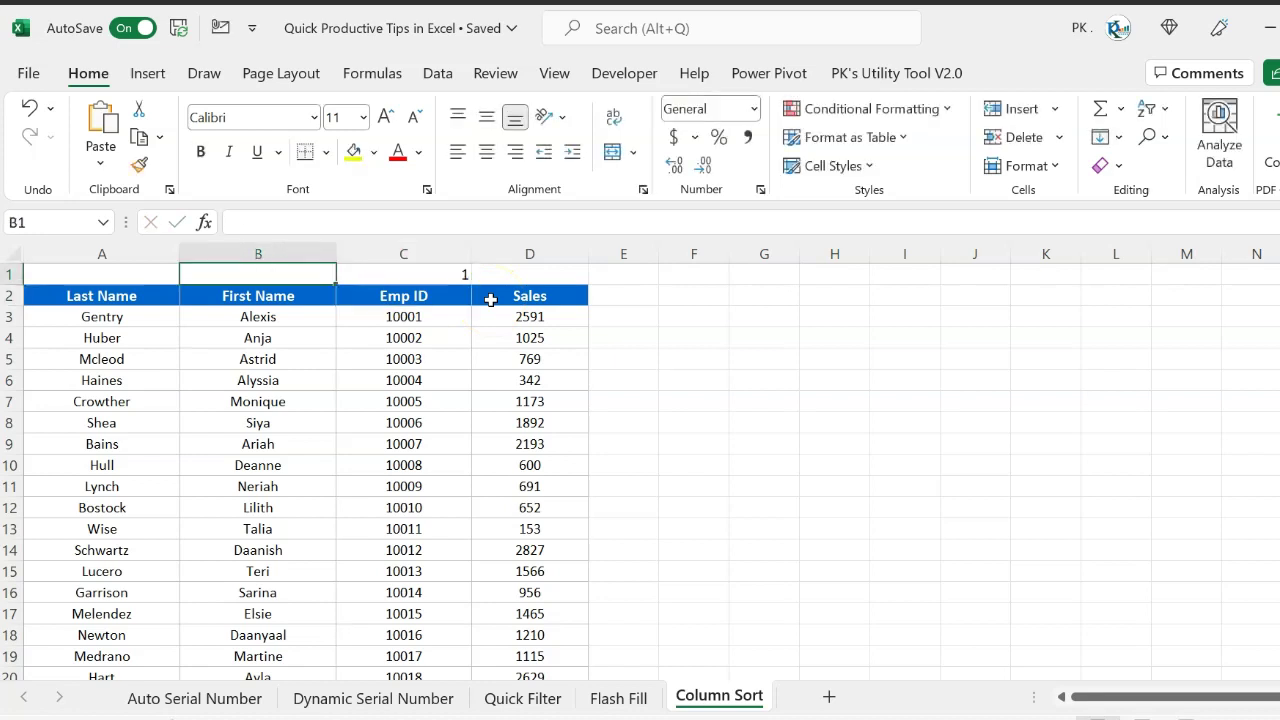
key(Left)
text(3)
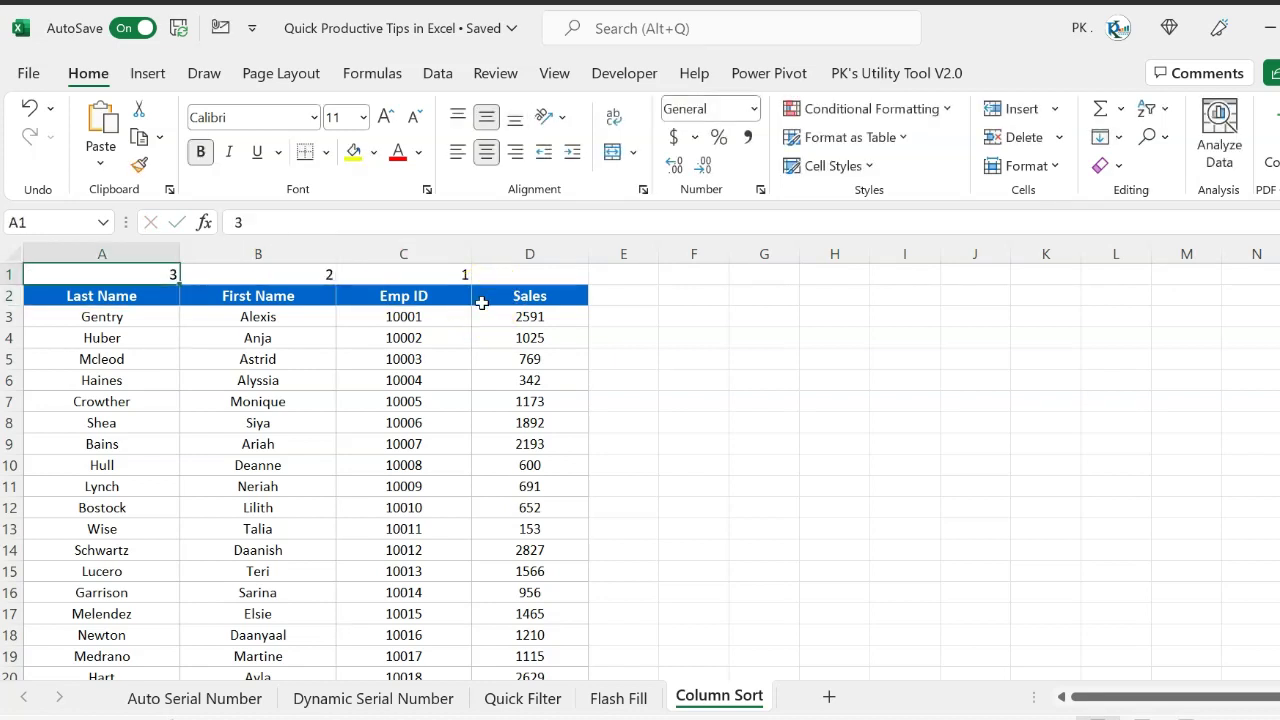
key(Right)
key(Right)
key(Right)
key(ctrl+Return)
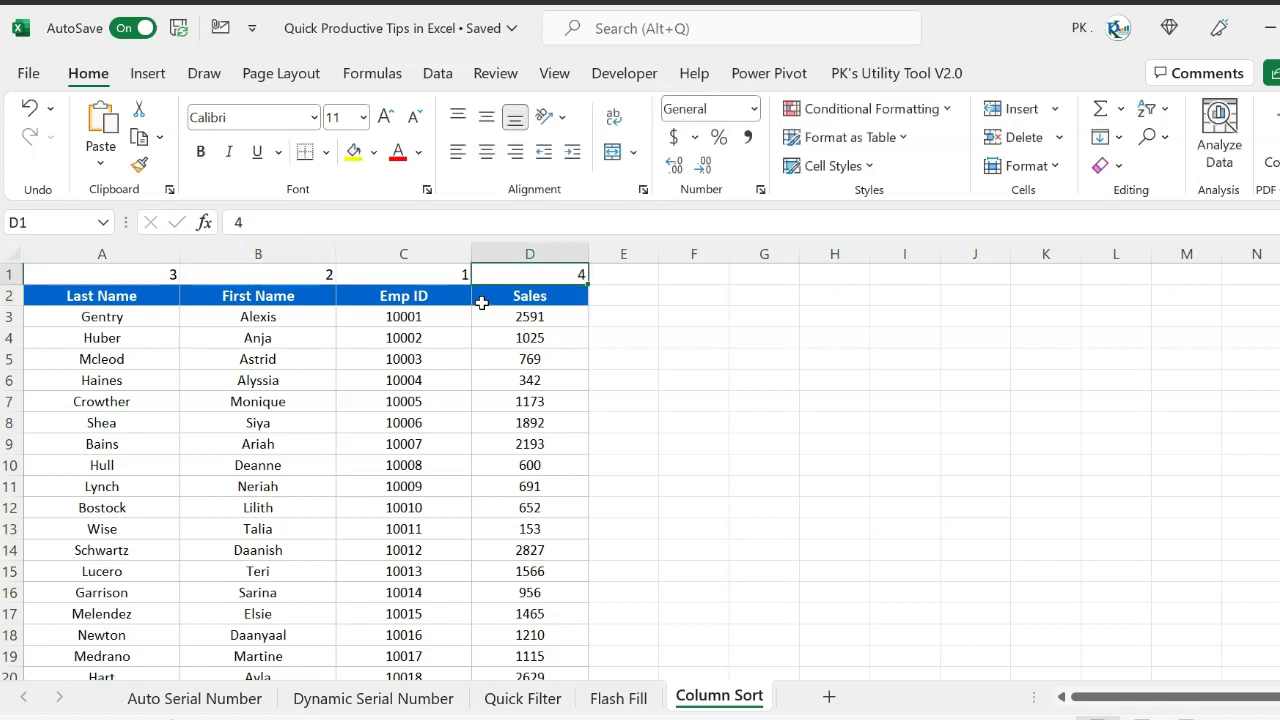
click(443, 299)
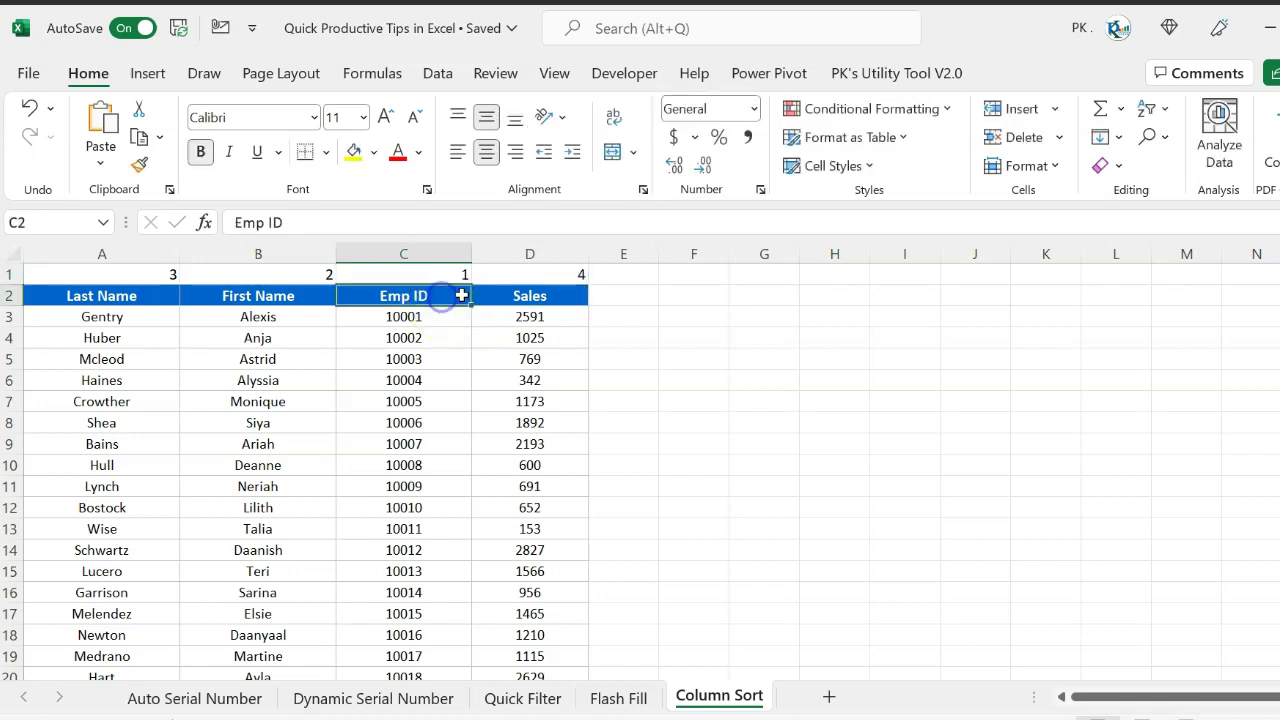
click(283, 274)
key(ctrl+a)
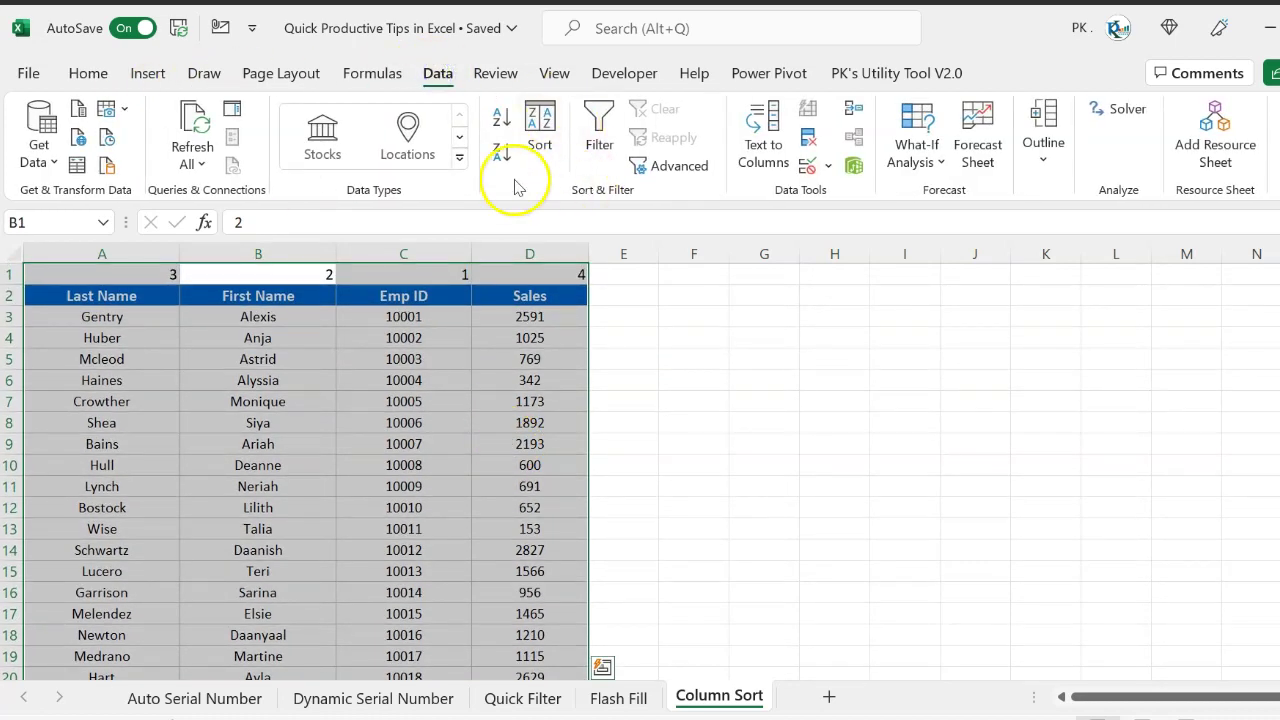
Sort the table left to right by Row 1, smallest to largest
click(548, 132)
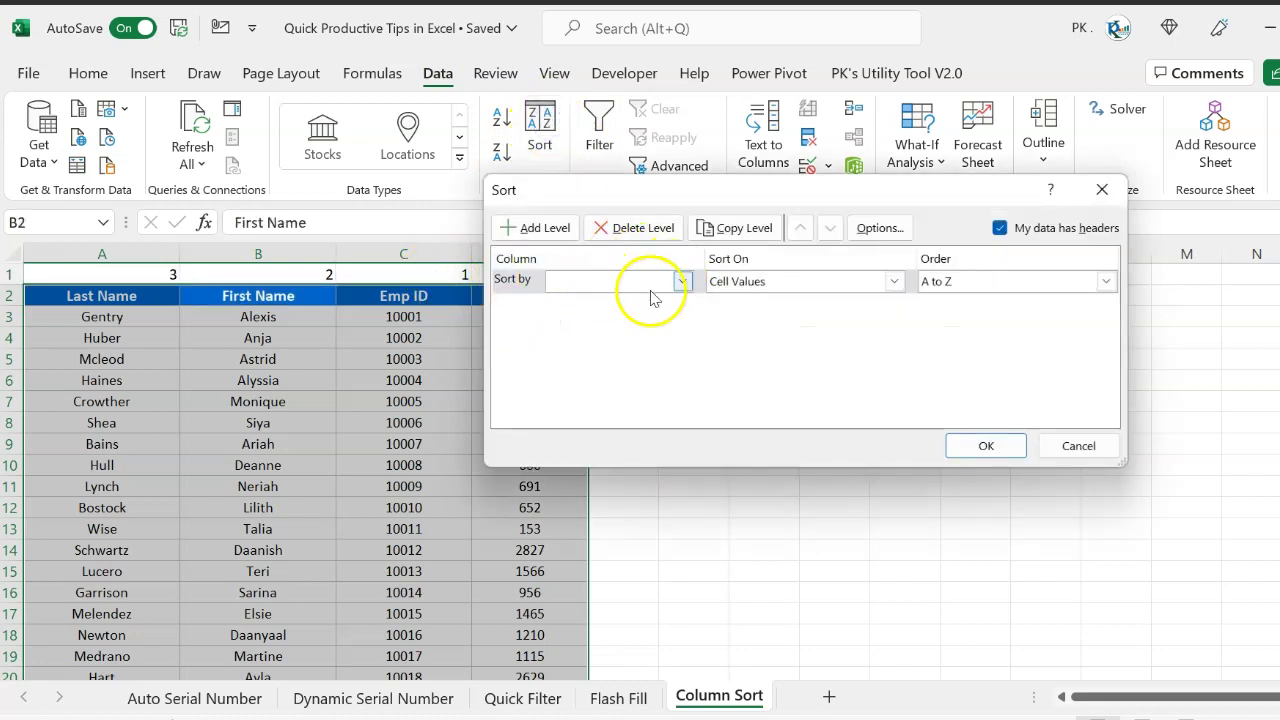
click(884, 229)
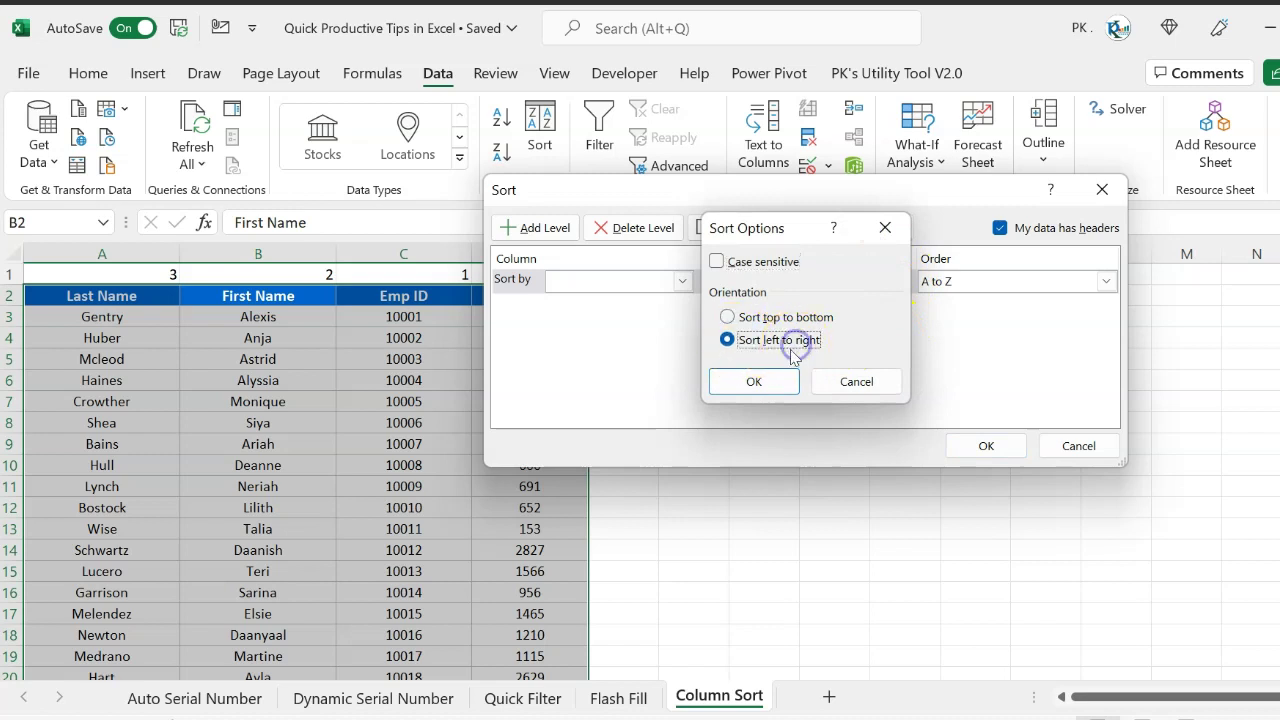
click(755, 381)
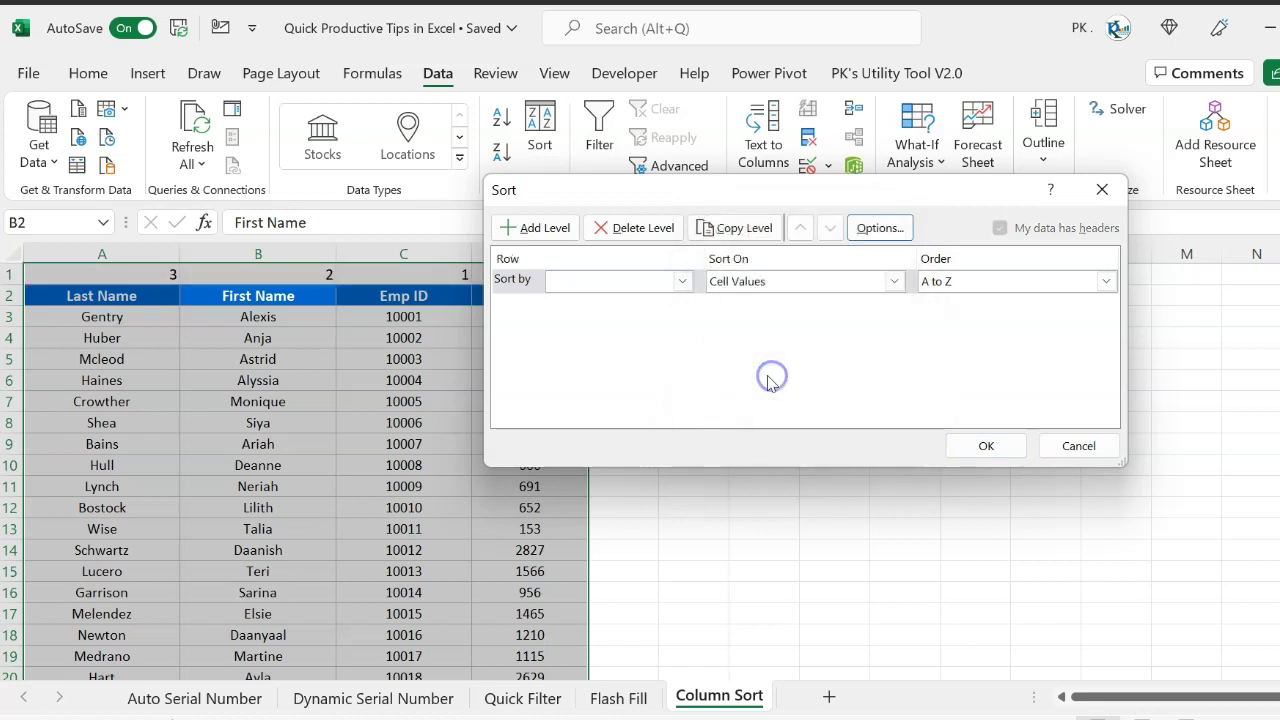
click(679, 283)
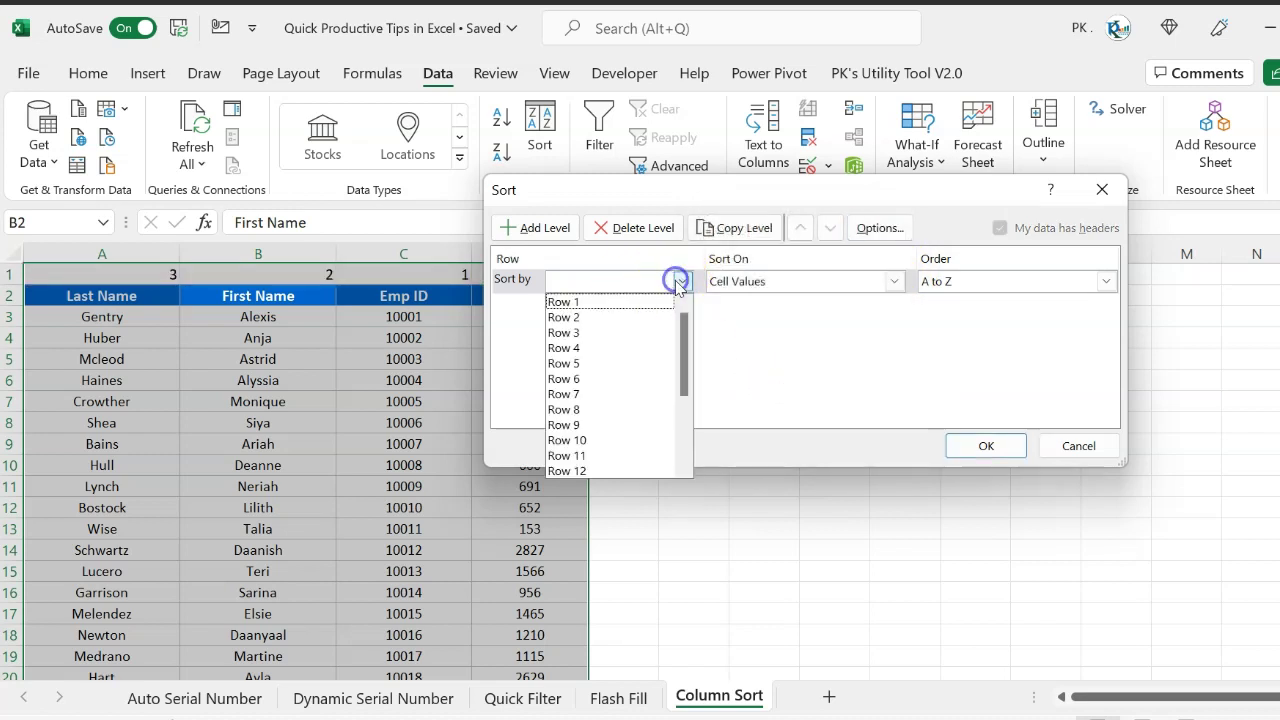
click(627, 303)
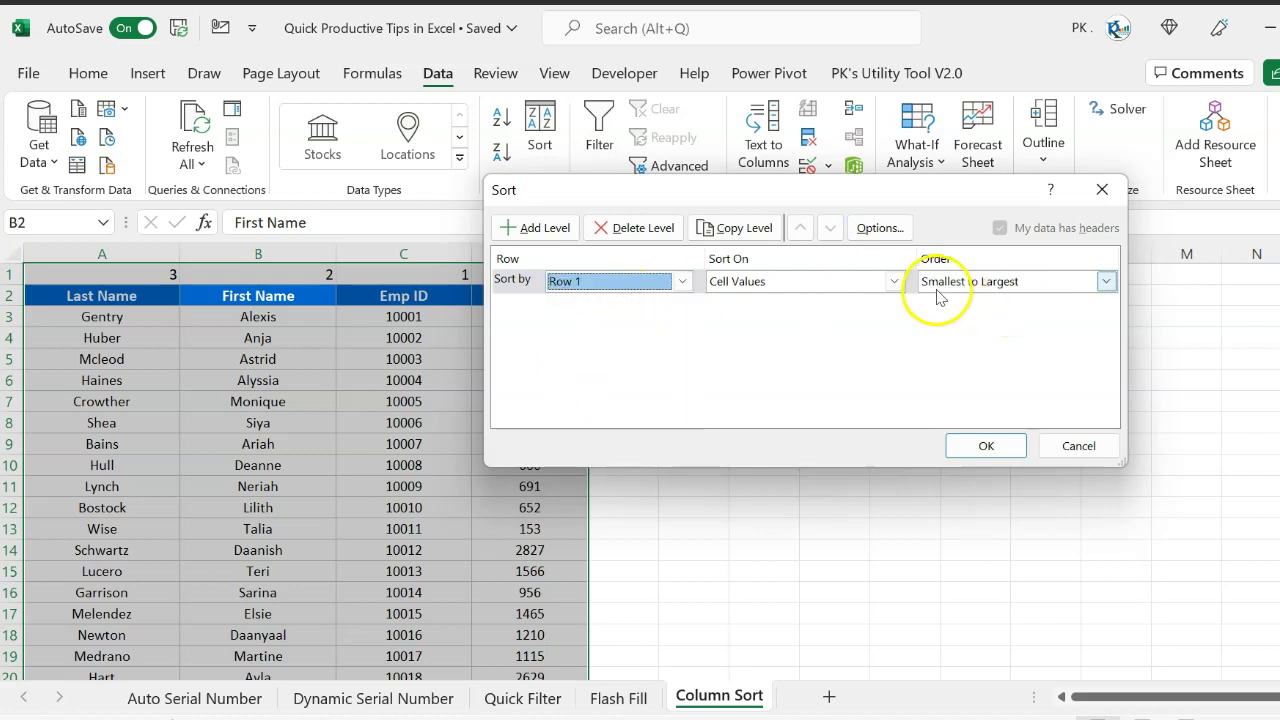
click(986, 446)
Check the new column order Emp ID, First Name, Last Name, Sales
click(520, 422)
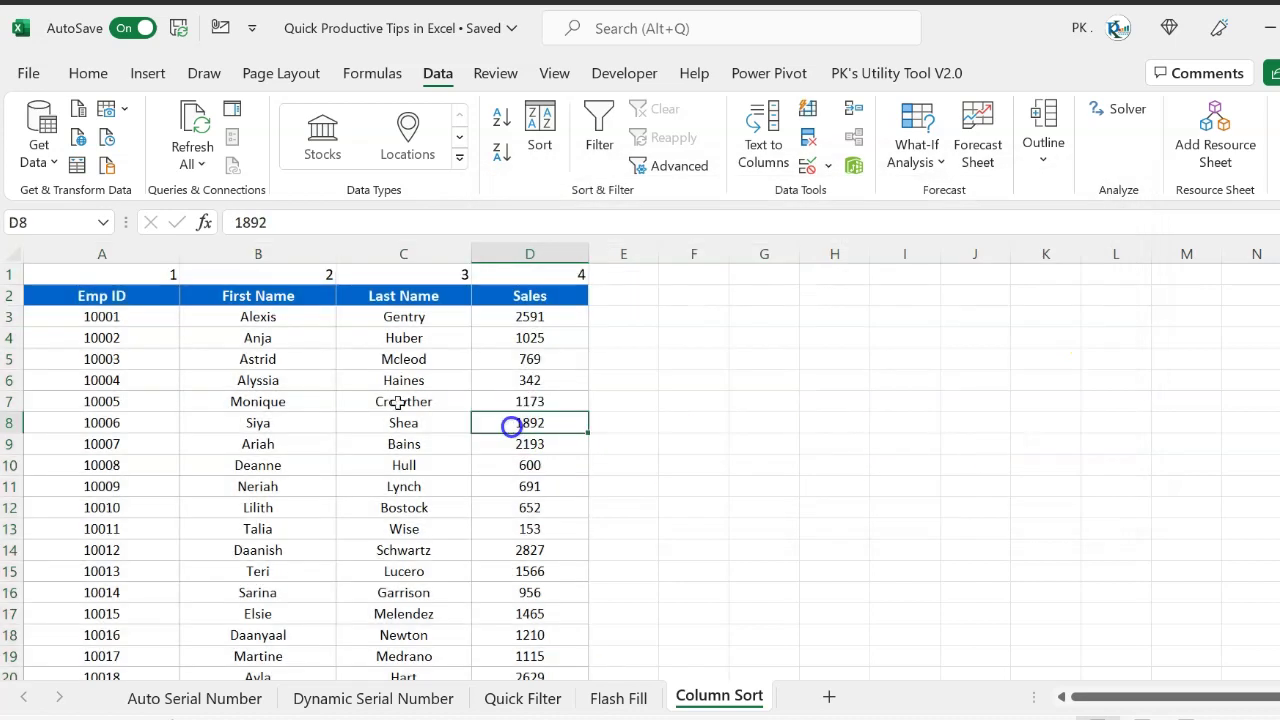
click(105, 294)
click(268, 296)
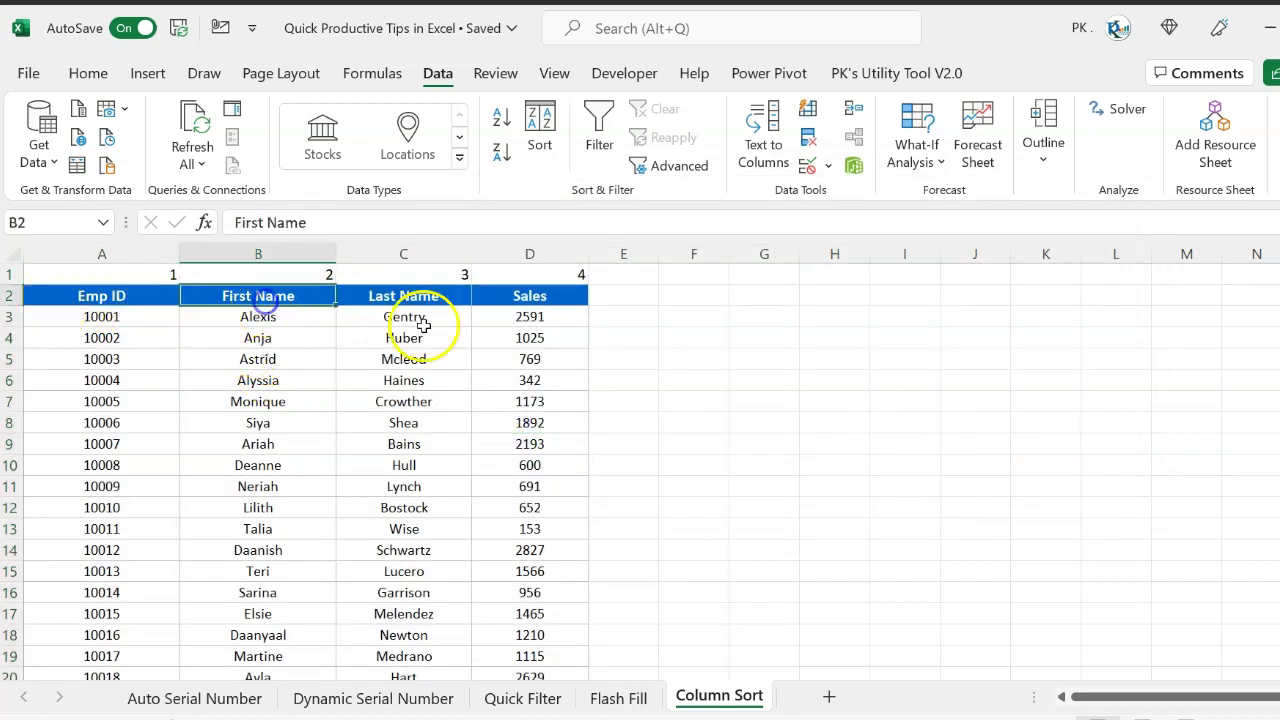
click(440, 298)
click(580, 299)
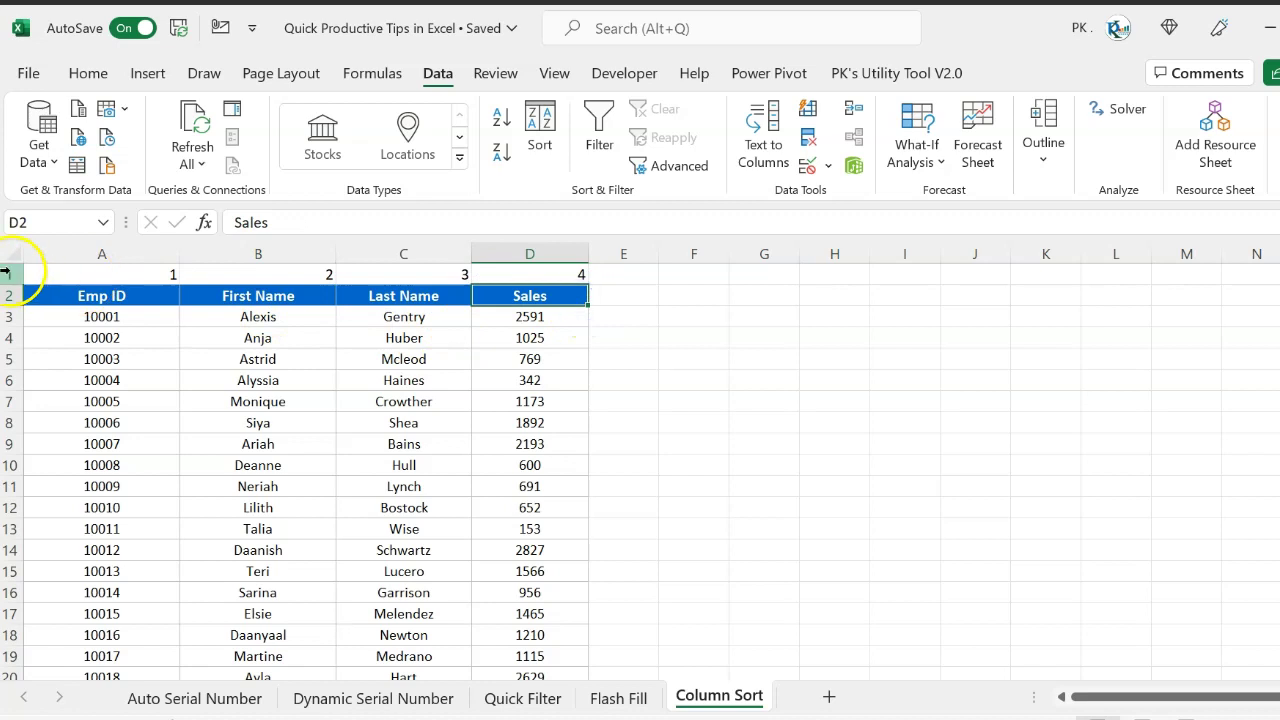